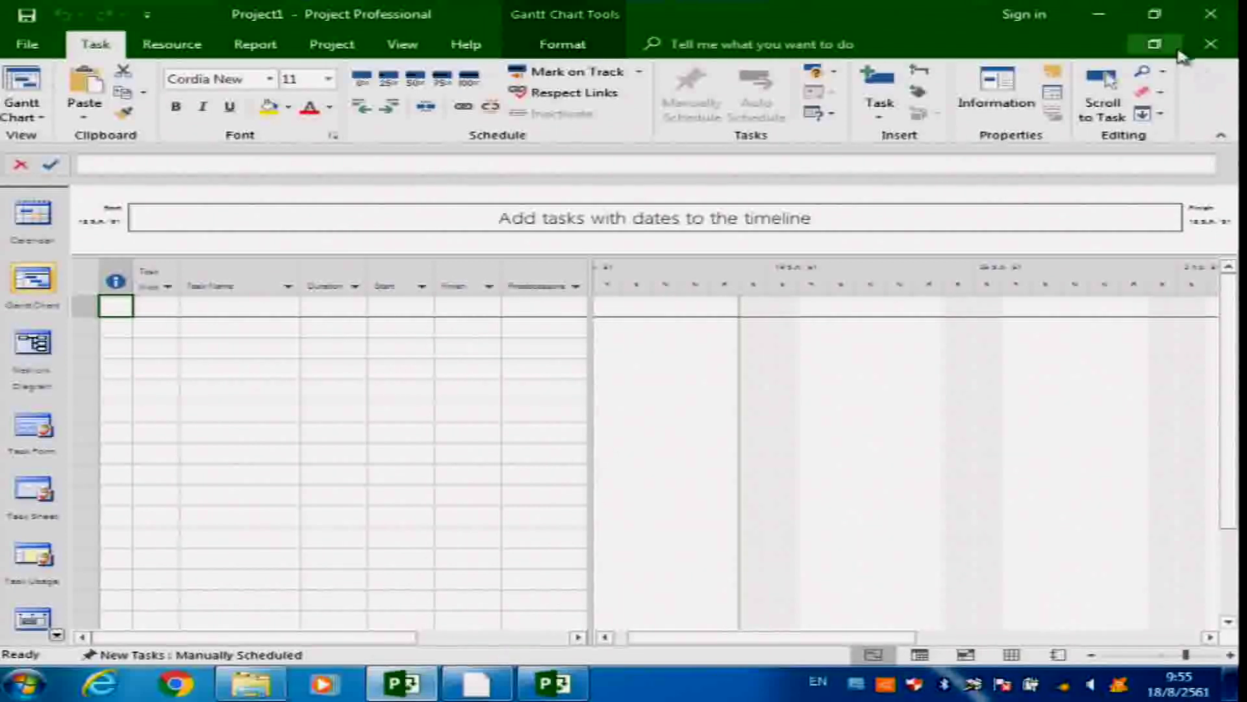
# Close the open Project1 without saving its changes, and close the remaining Project start window
pyautogui.click(1120, 15)
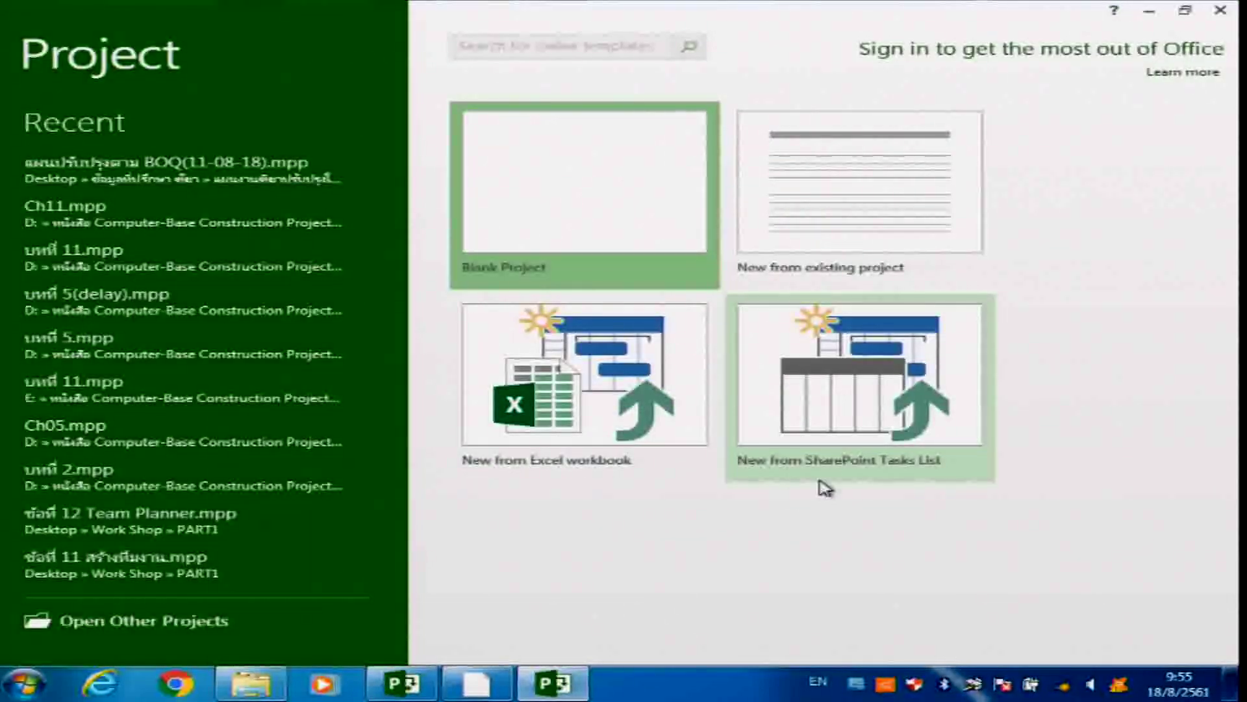
pyautogui.click(403, 682)
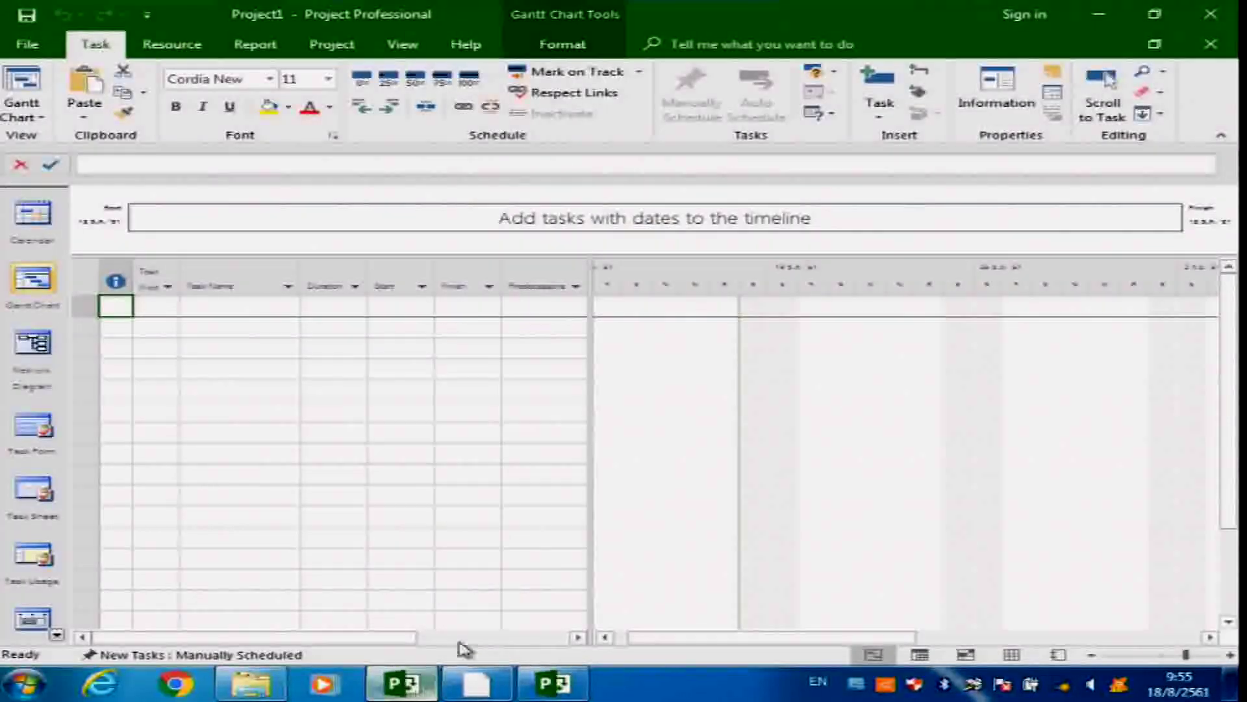
pyautogui.click(329, 387)
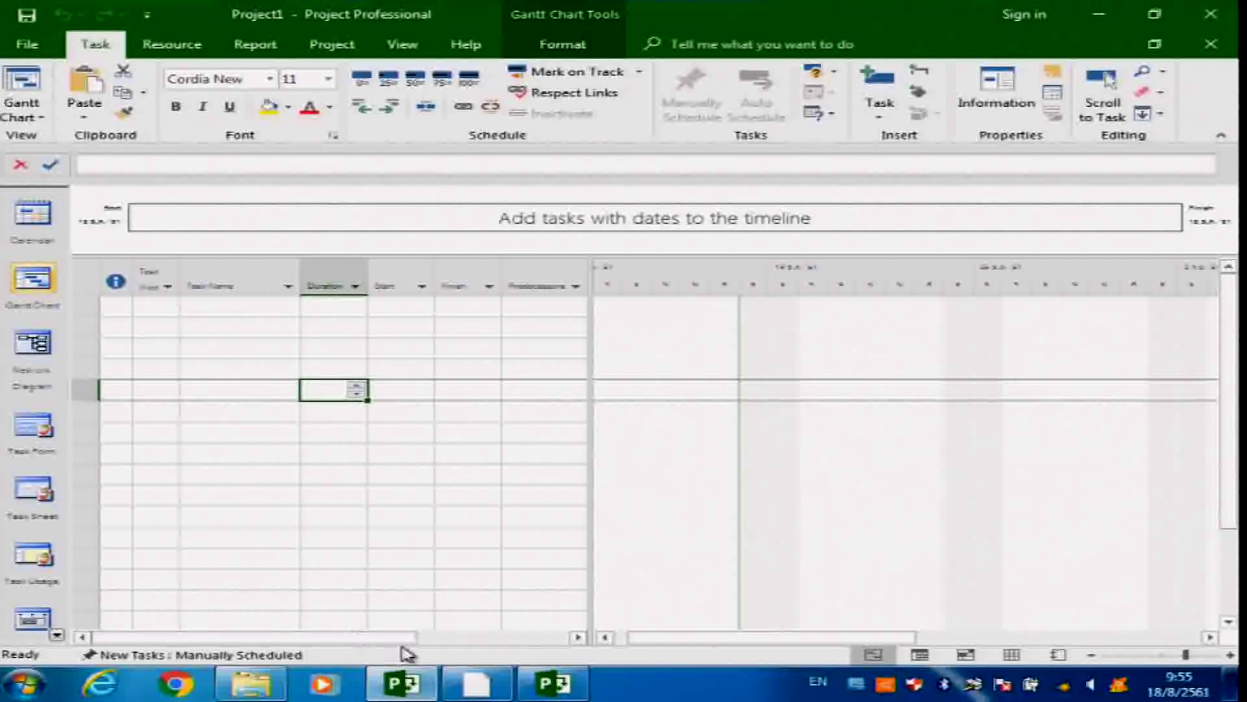
pyautogui.moveTo(393, 640); pyautogui.dragTo(334, 629)
pyautogui.click(1207, 19)
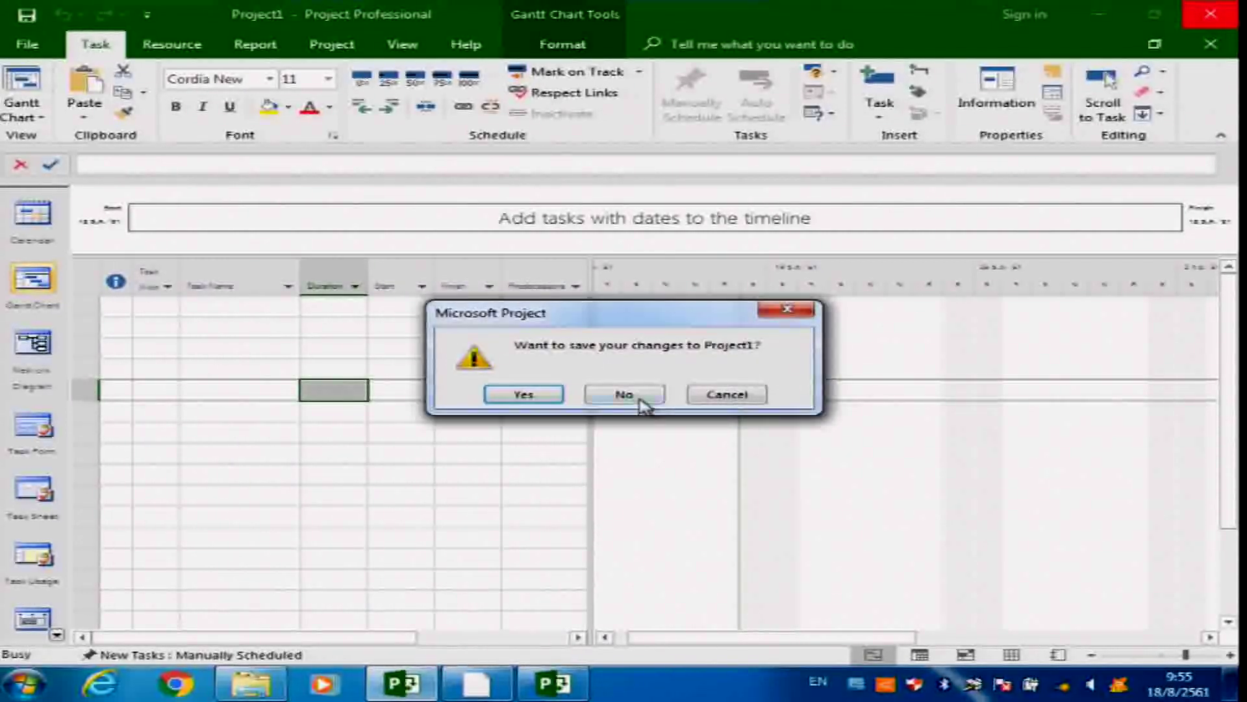
pyautogui.click(625, 398)
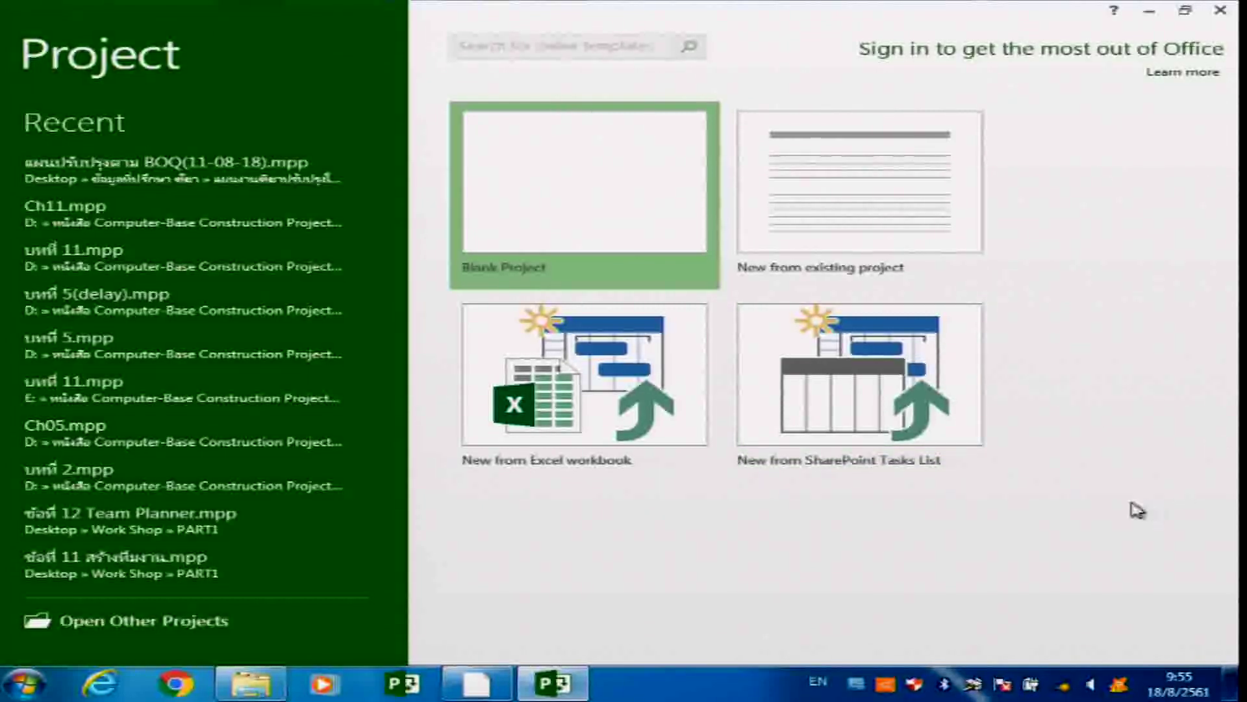
pyautogui.hotkey('alt', 'F4')
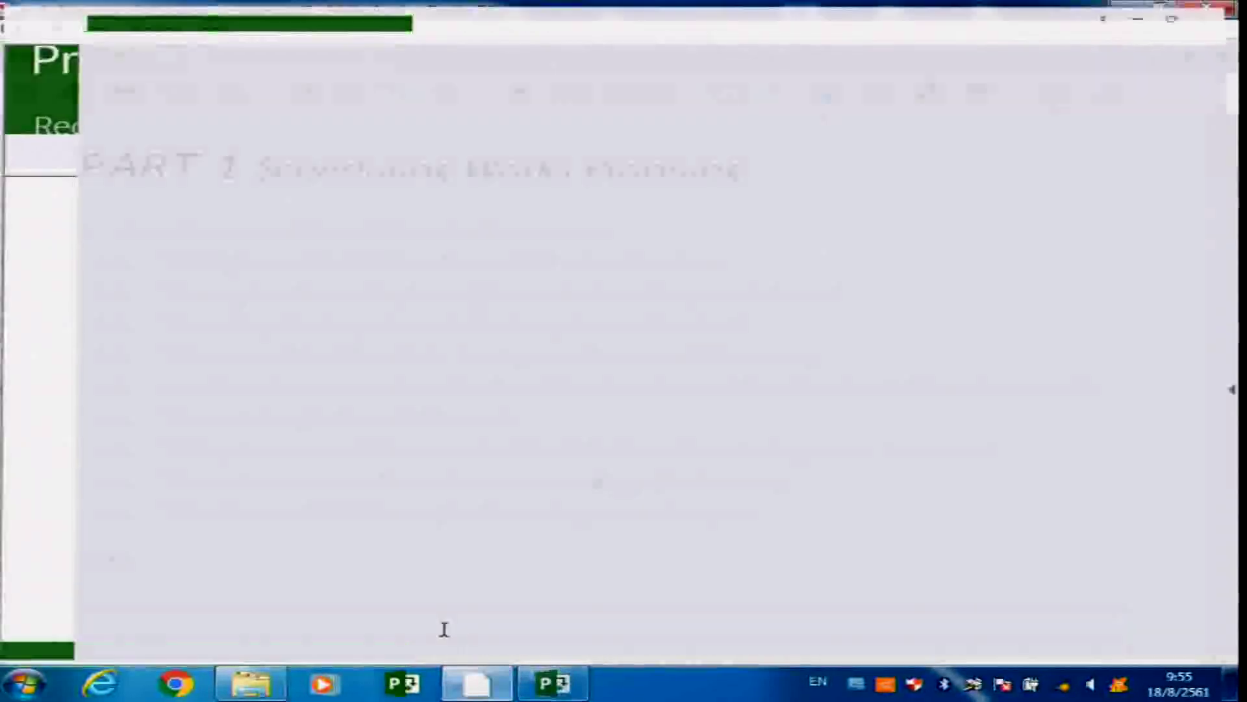
# Launch Project 2013 with a blank project and close the program again
pyautogui.click(25, 683)
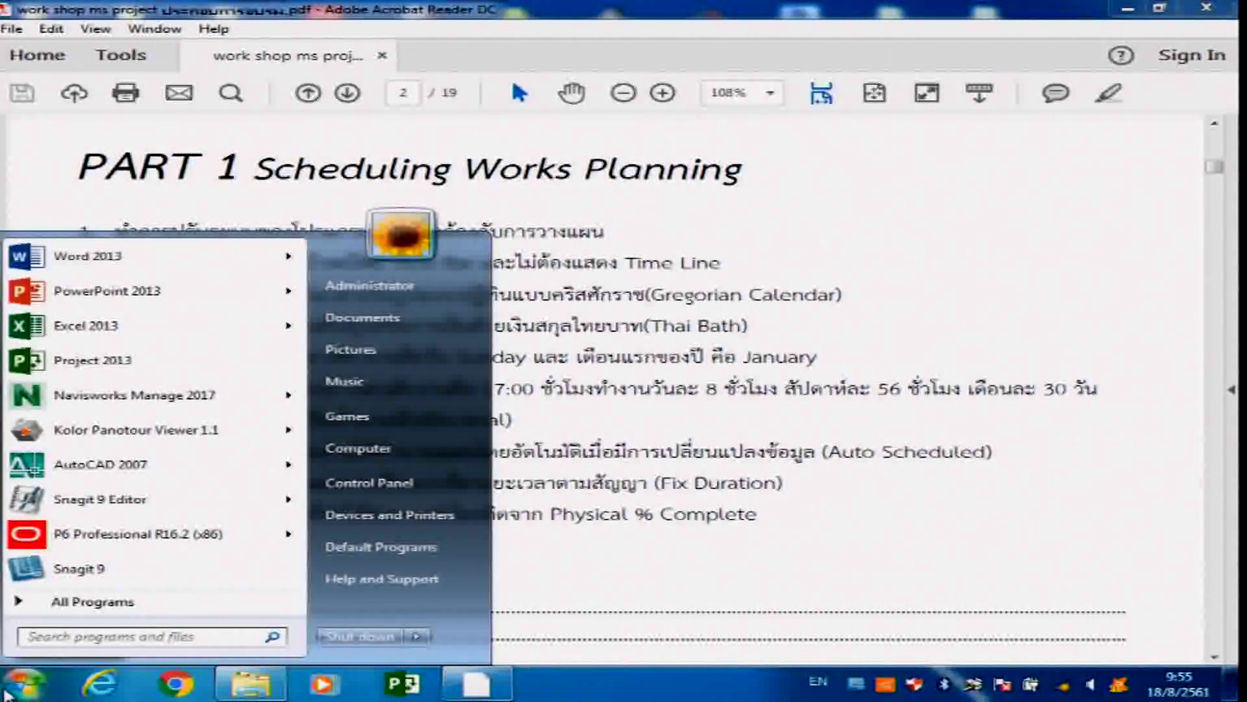
pyautogui.click(73, 361)
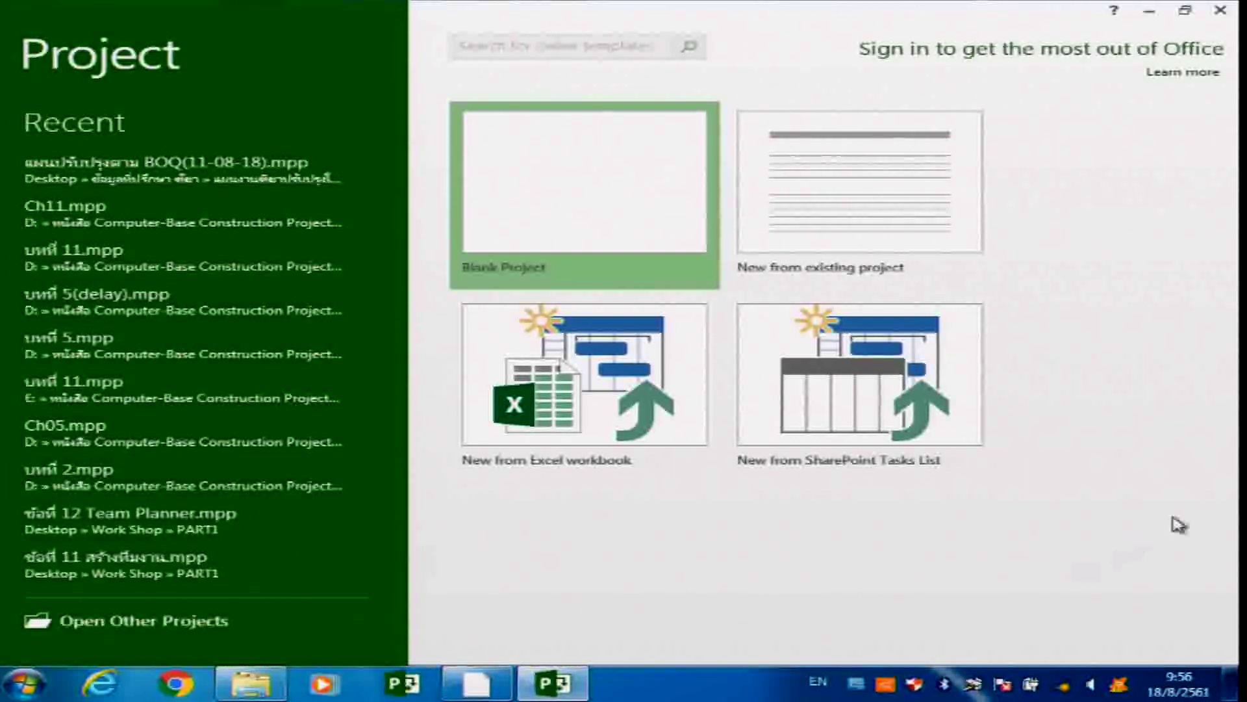
pyautogui.click(583, 198)
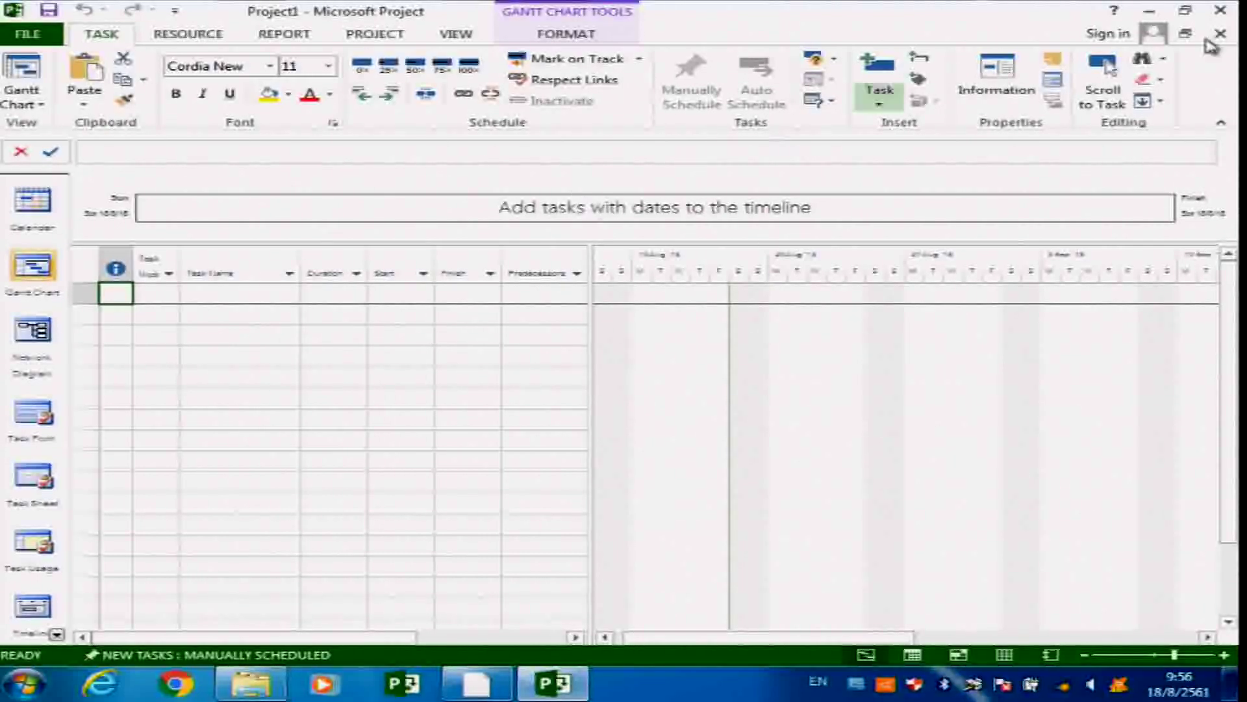
pyautogui.click(1220, 9)
# Launch Project 2013, create a blank project and select the first empty Task Name cell
pyautogui.click(24, 683)
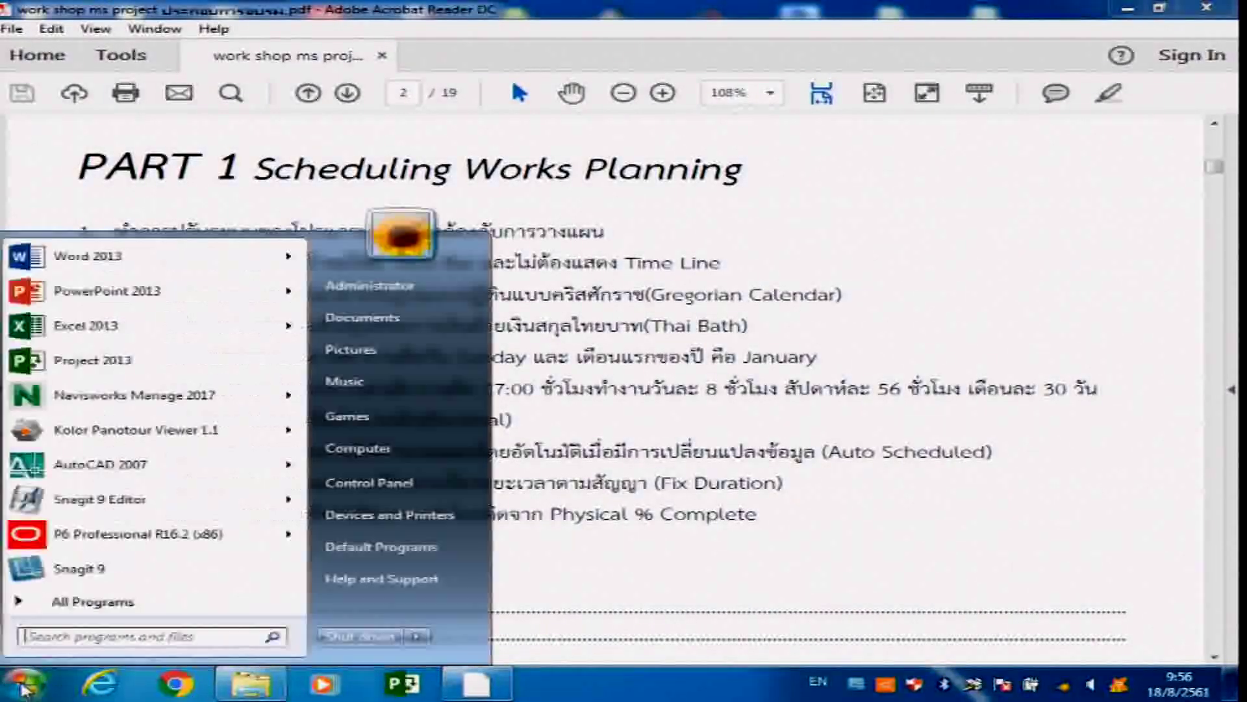
pyautogui.click(96, 361)
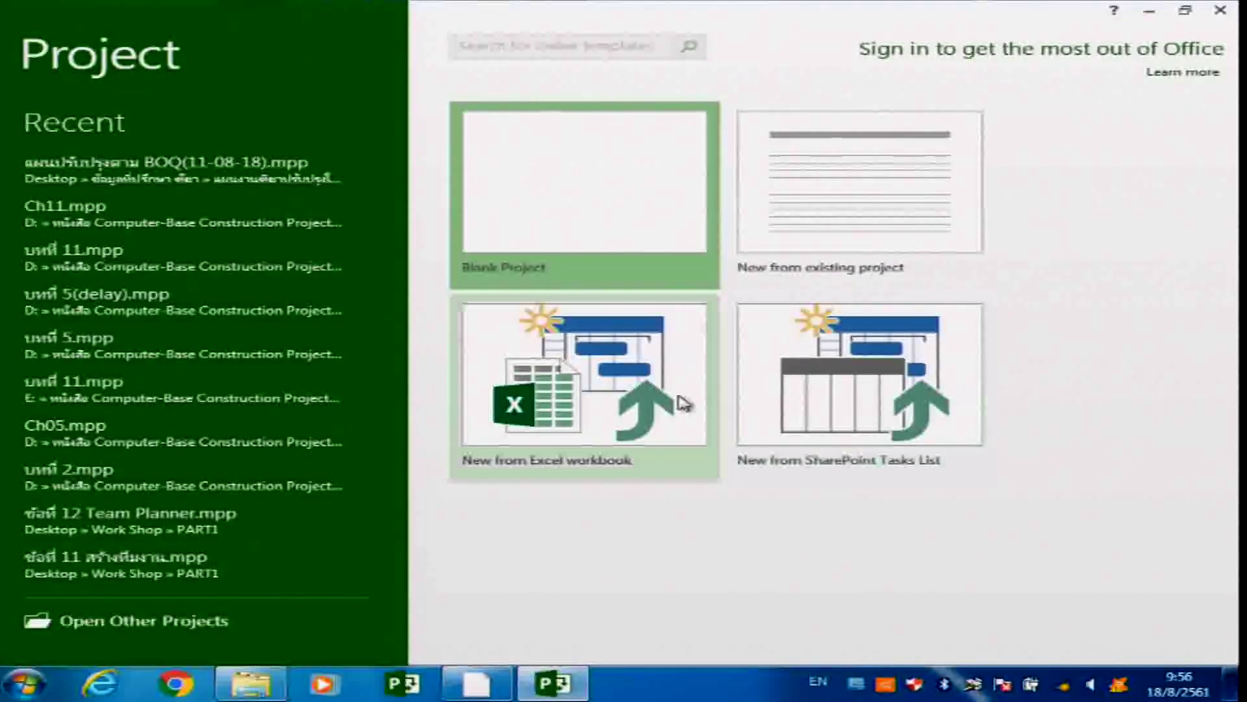
pyautogui.click(587, 203)
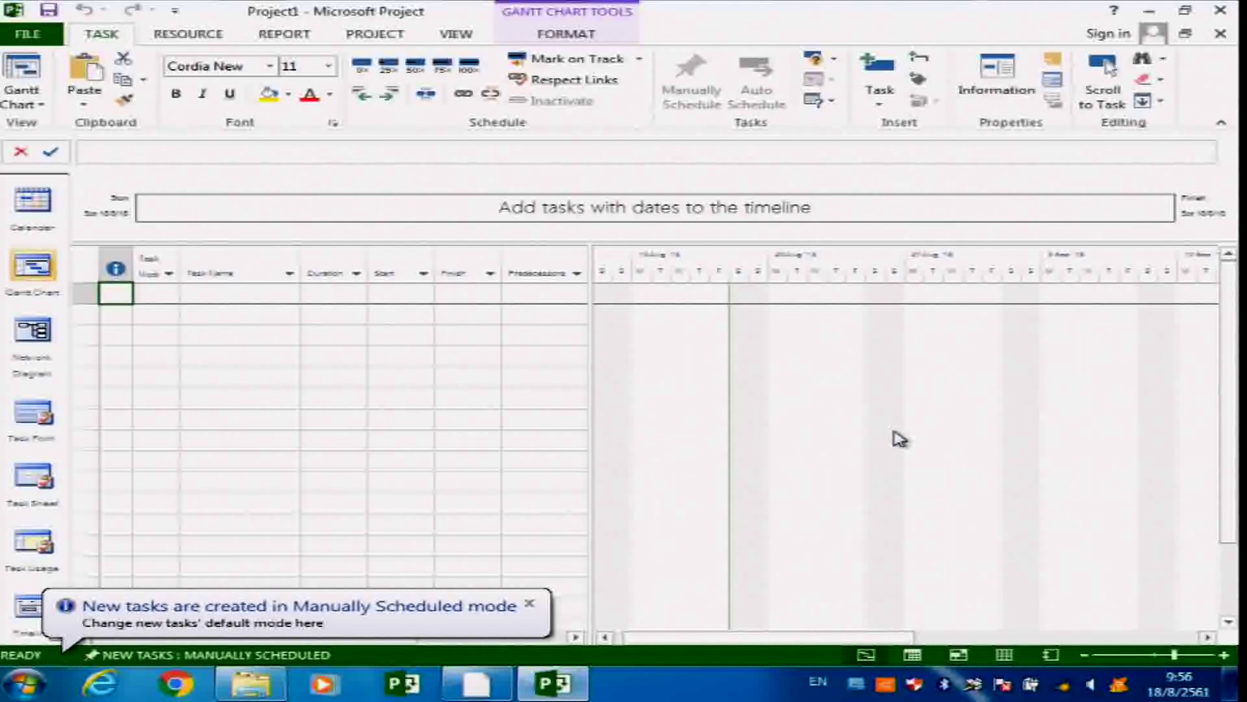
pyautogui.click(251, 297)
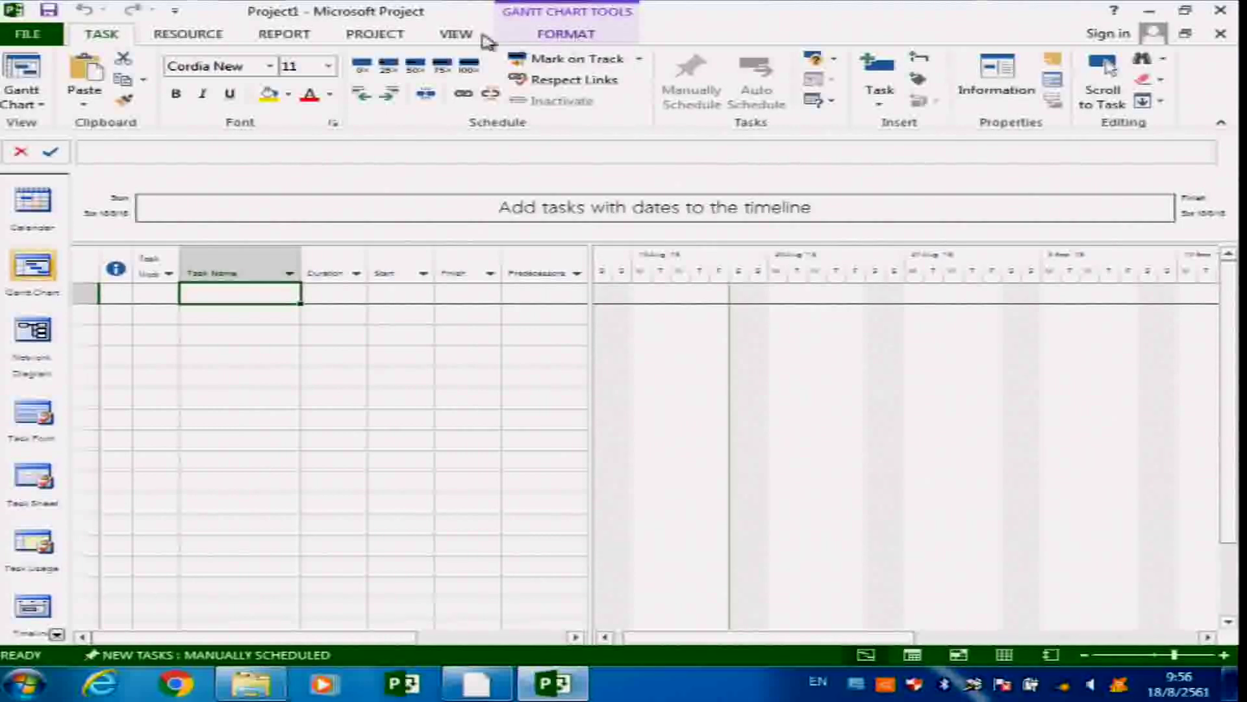
# Examine the commands available for tasks, resources, reports, the project, views and Gantt chart formatting
pyautogui.click(27, 33)
pyautogui.click(58, 30)
pyautogui.click(188, 33)
pyautogui.click(102, 33)
pyautogui.click(188, 34)
pyautogui.click(284, 33)
pyautogui.click(375, 34)
pyautogui.click(455, 34)
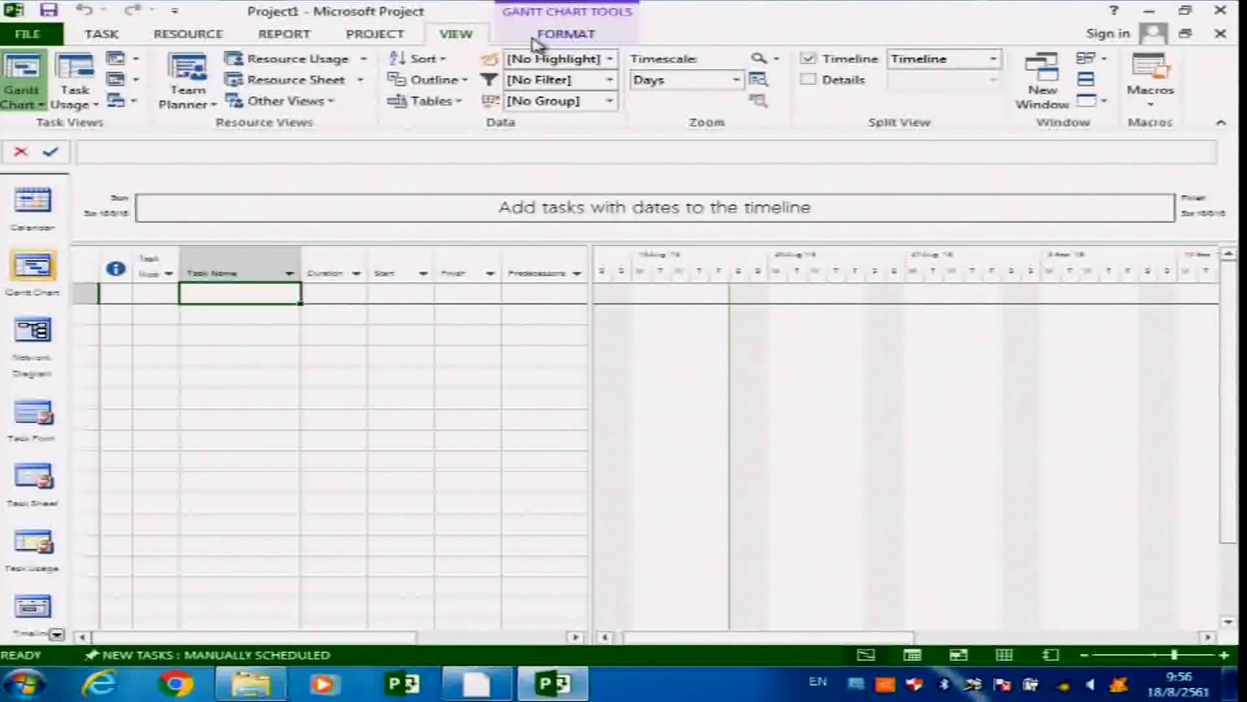
pyautogui.scroll(-1, 555, 78)
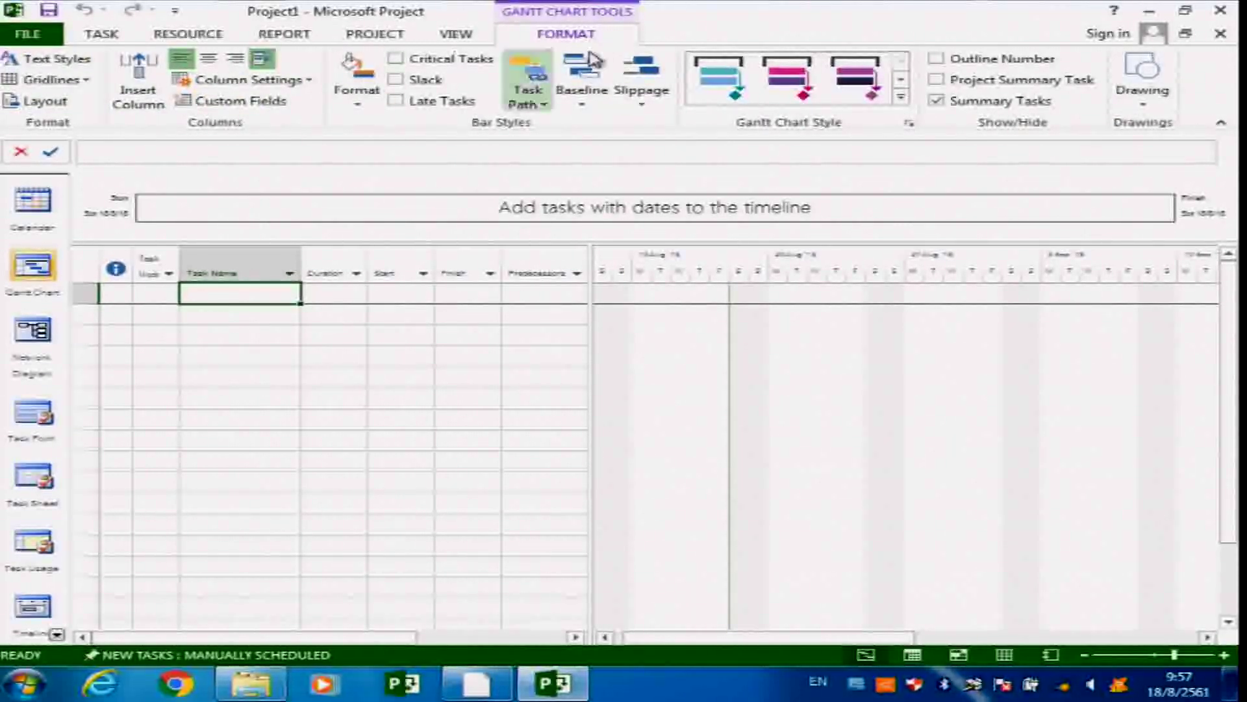
pyautogui.click(458, 34)
pyautogui.click(307, 36)
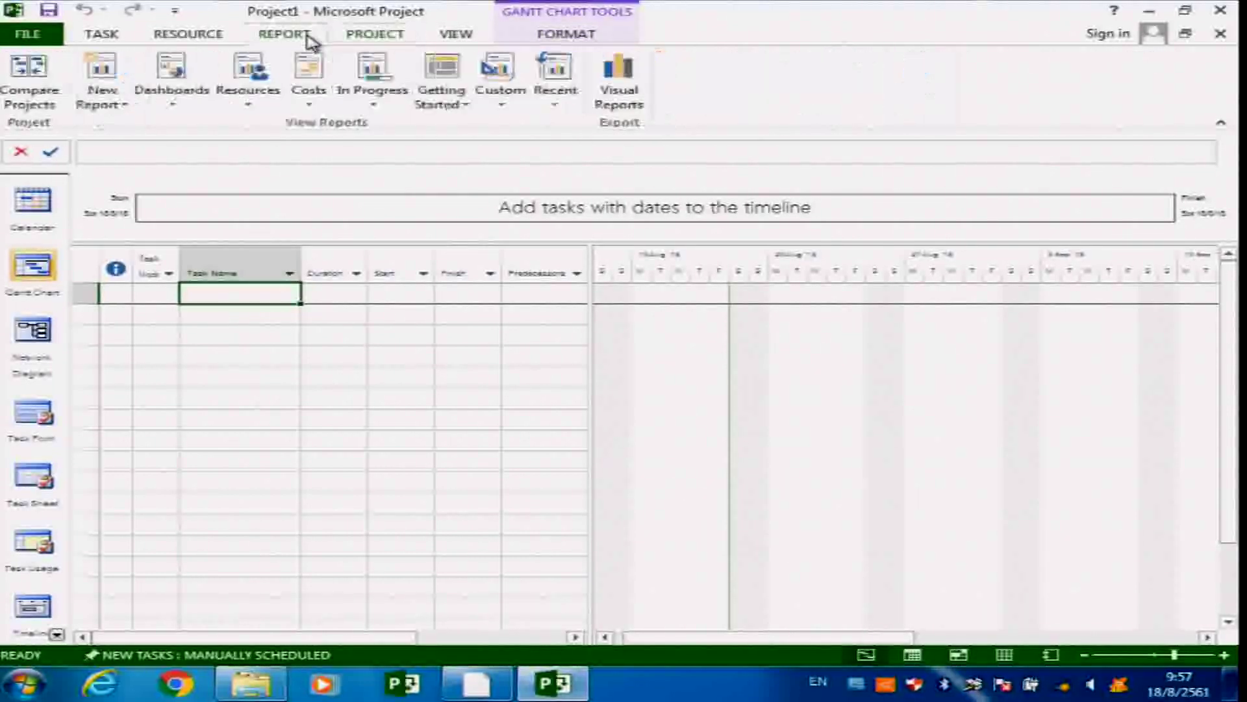
pyautogui.click(189, 34)
pyautogui.click(101, 33)
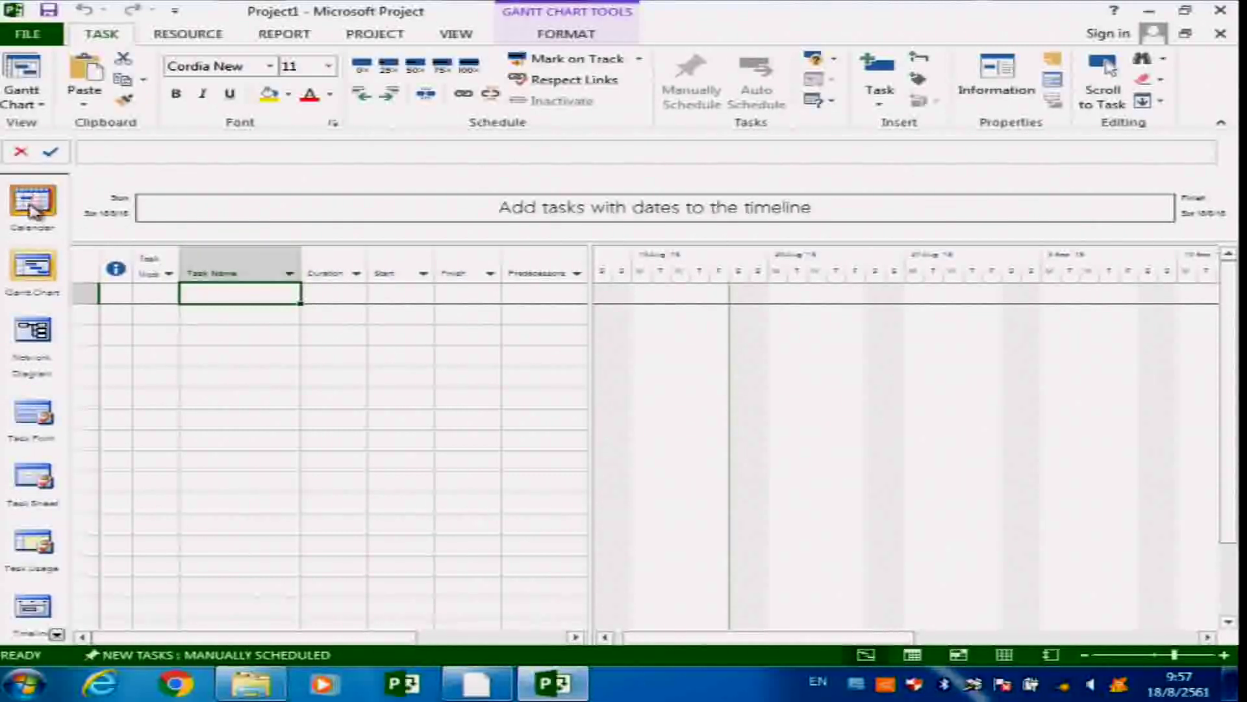
# Hide the View Bar and restore it, twice in a row
pyautogui.rightClick(62, 382)
pyautogui.click(91, 371)
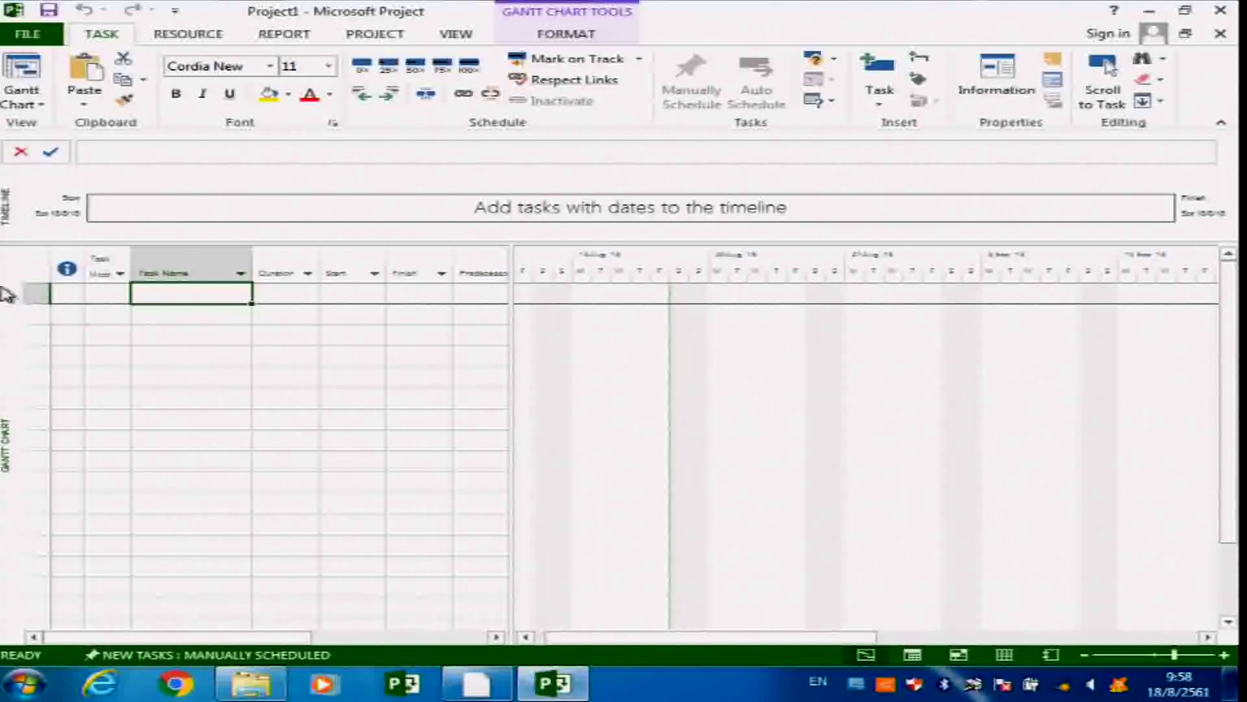
pyautogui.rightClick(4, 297)
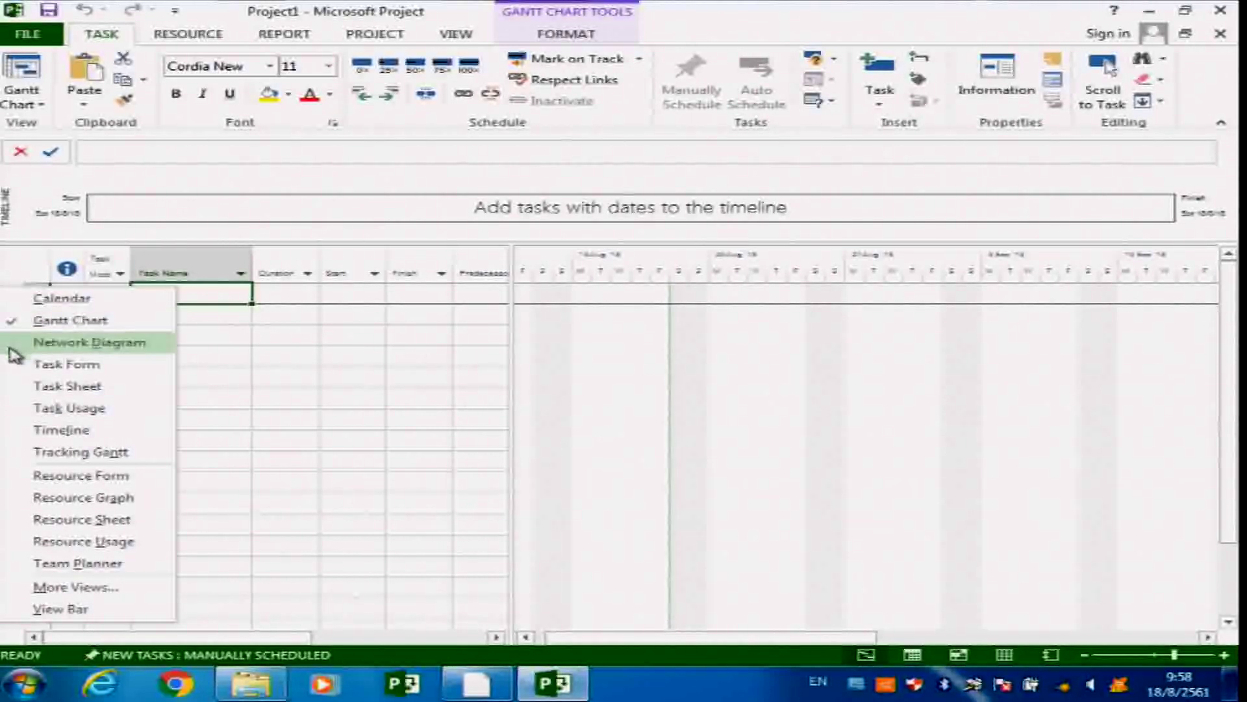
pyautogui.click(9, 615)
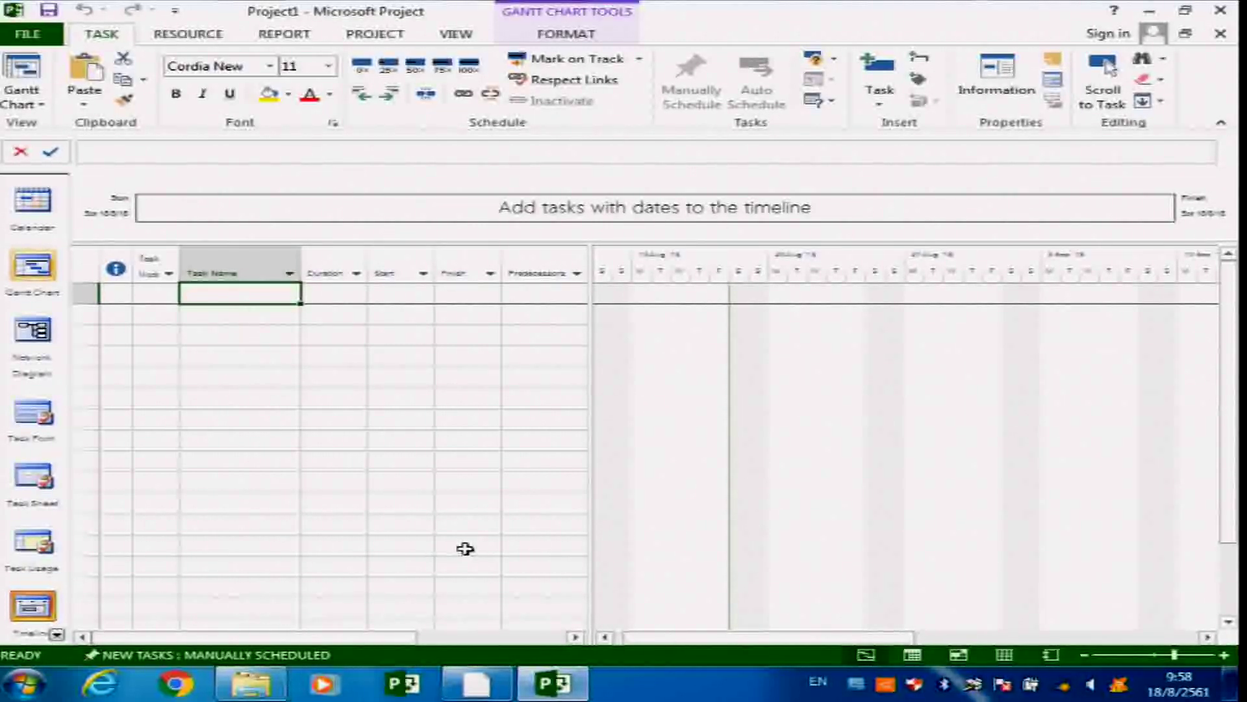
pyautogui.rightClick(8, 377)
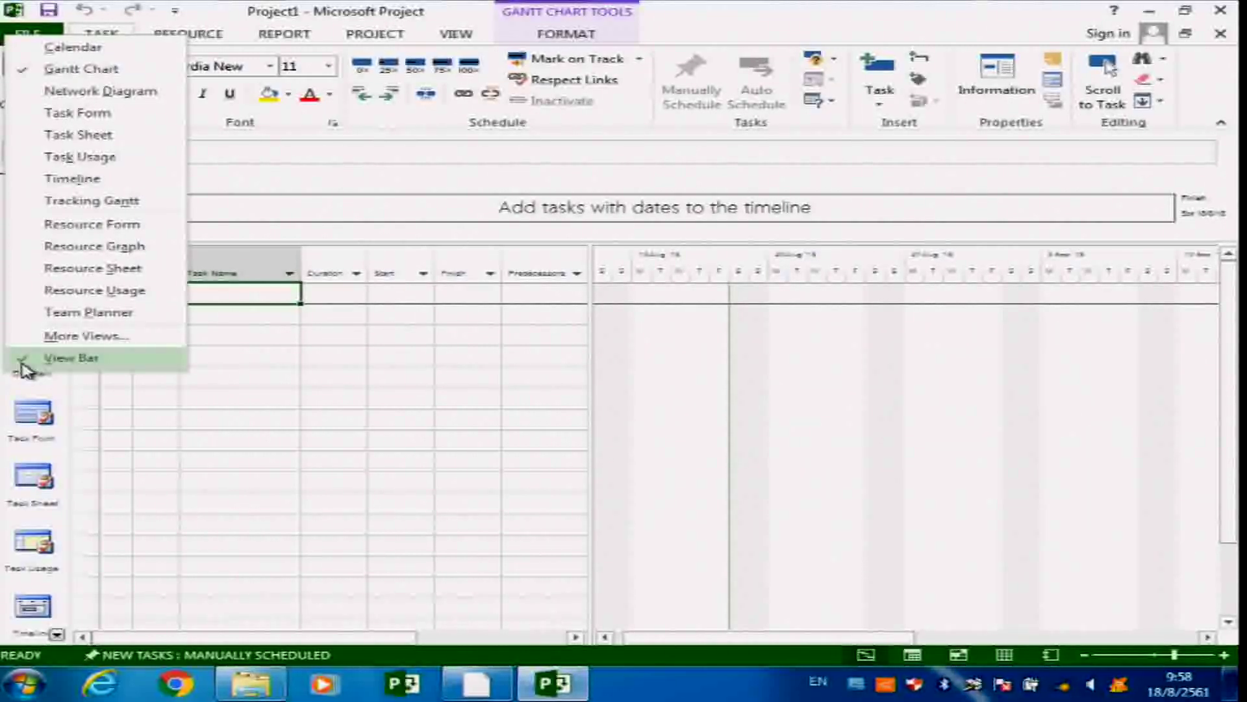
pyautogui.click(25, 369)
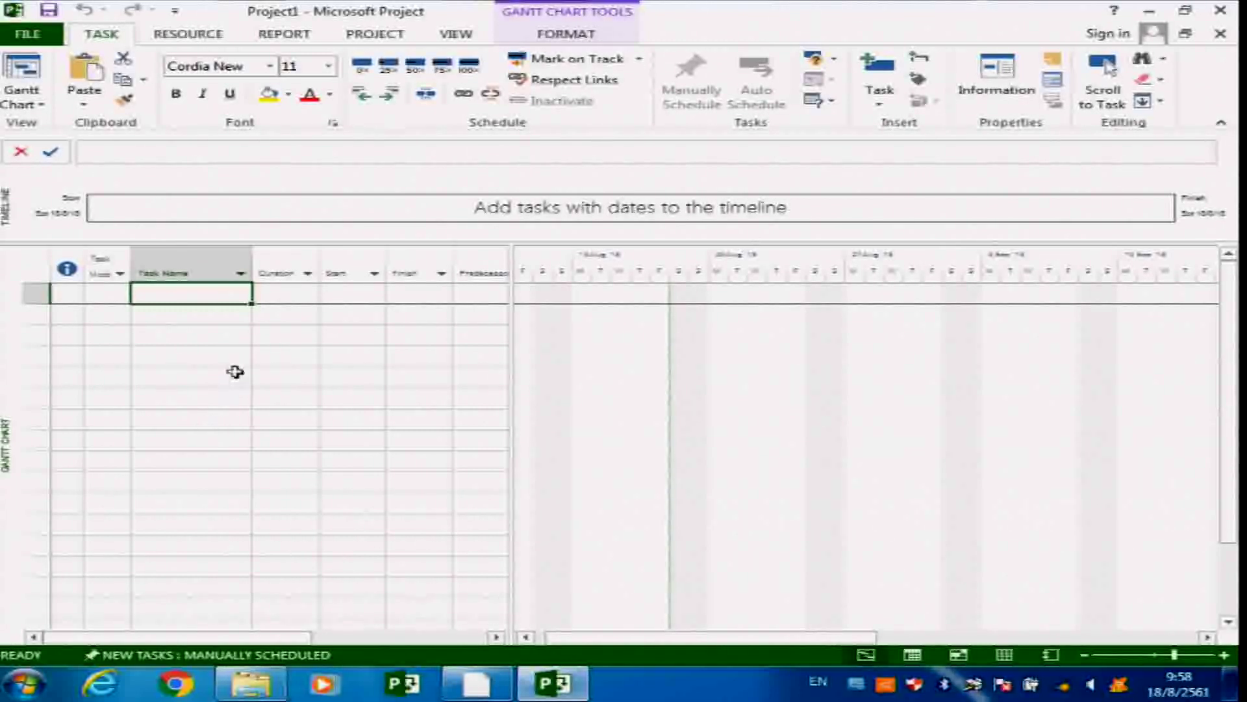
pyautogui.rightClick(3, 316)
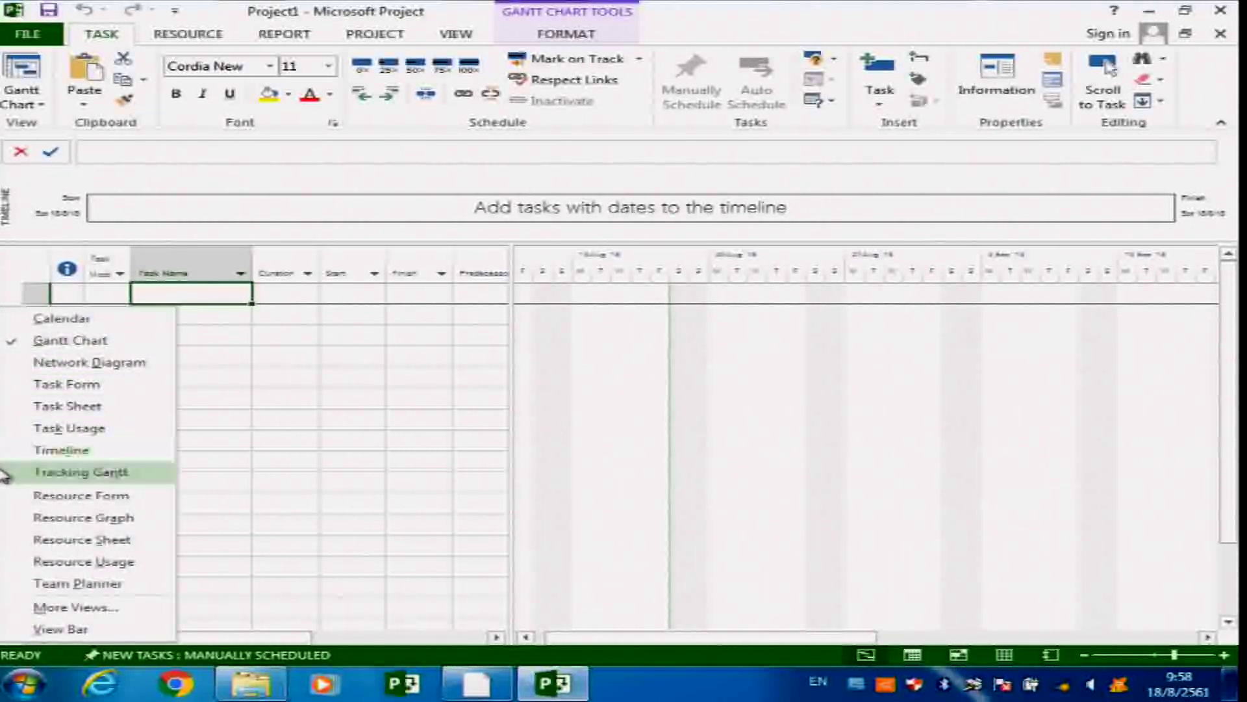
pyautogui.click(10, 633)
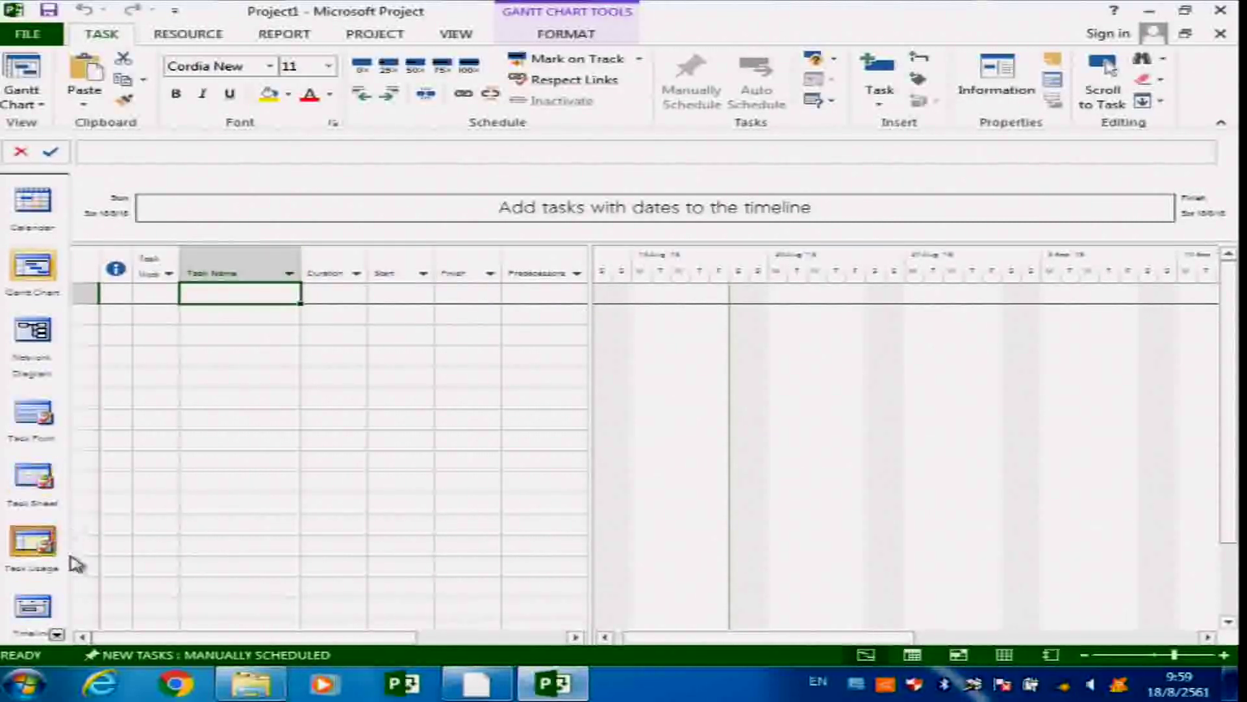
# Widen the task table against the Gantt chart until part of the Resource Names column shows
pyautogui.moveTo(589, 361); pyautogui.dragTo(699, 372)
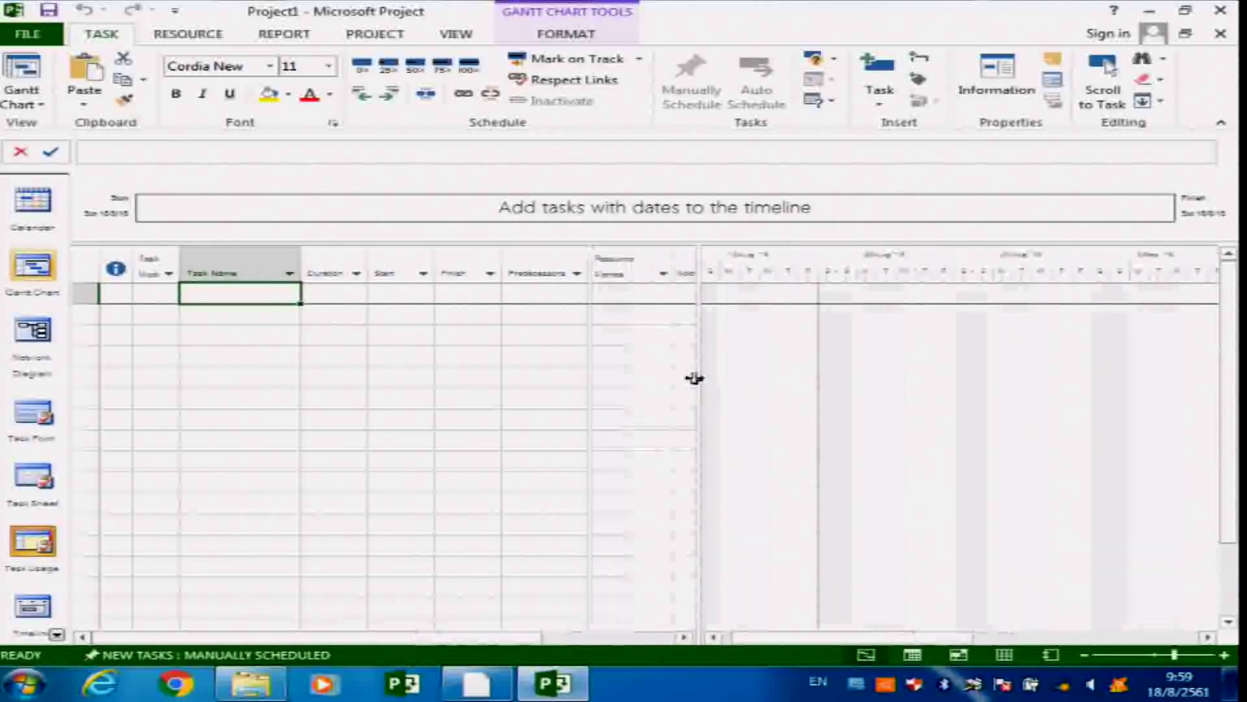
pyautogui.click(244, 322)
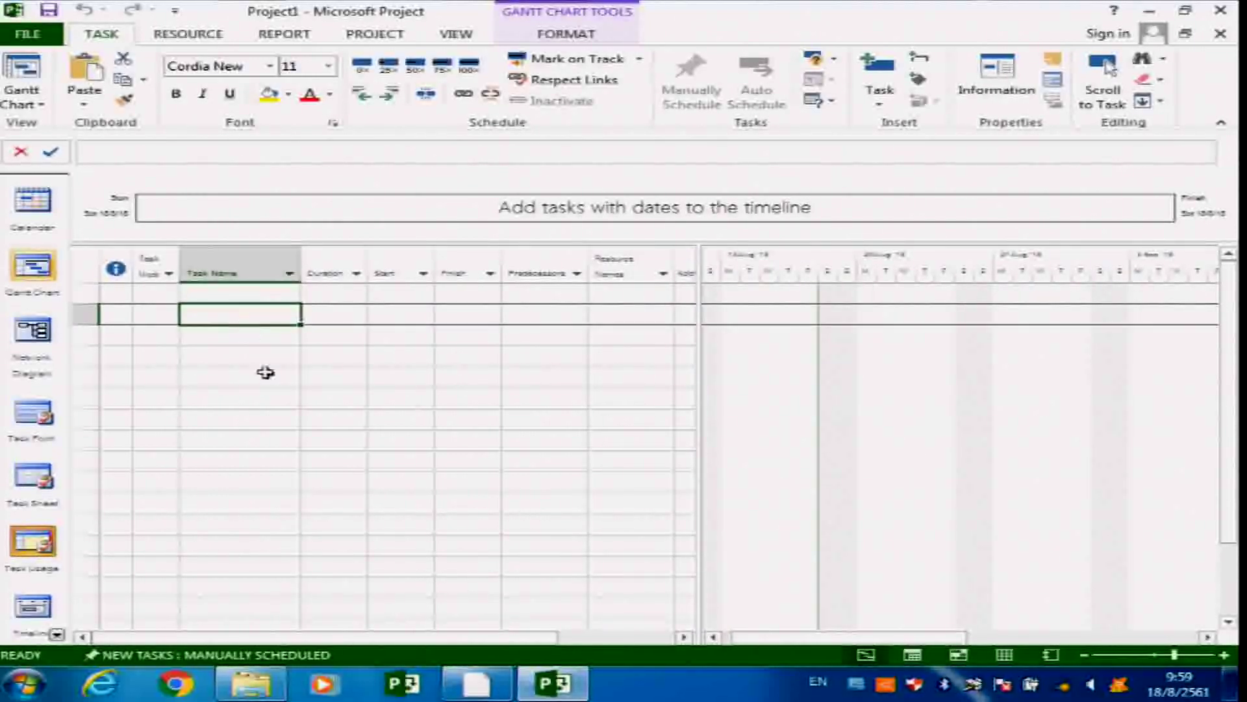
pyautogui.click(241, 287)
pyautogui.moveTo(699, 329); pyautogui.dragTo(631, 336)
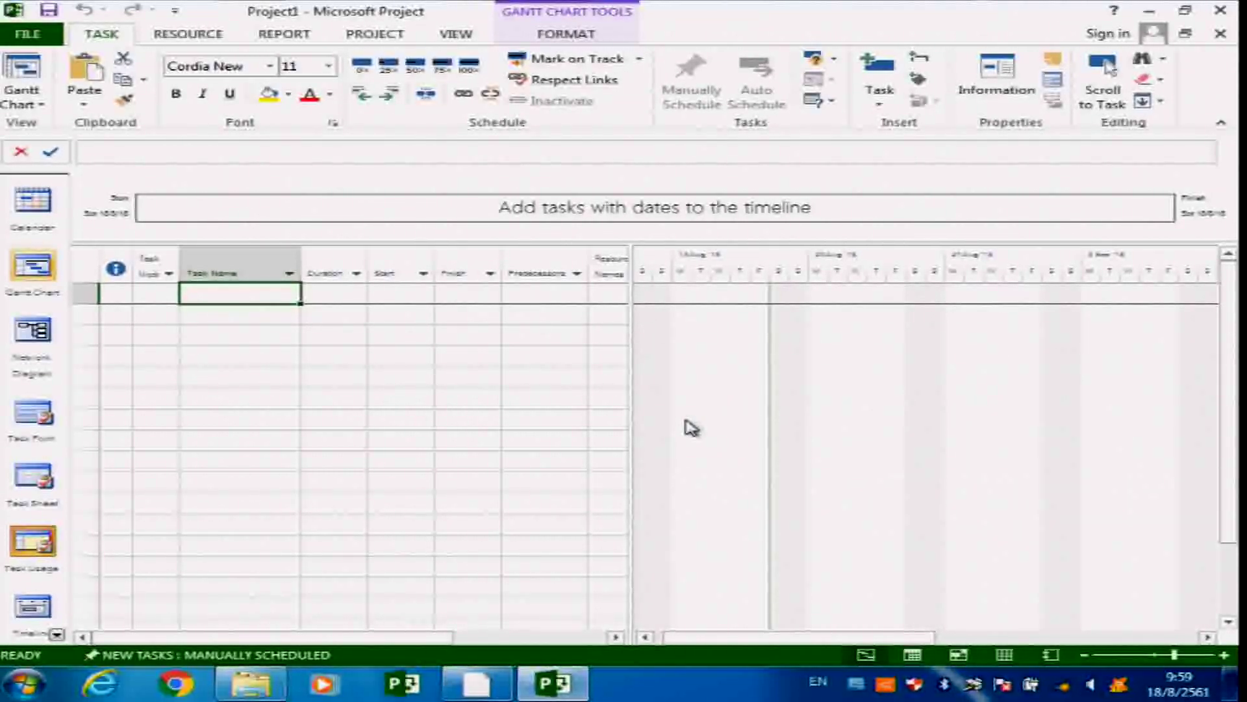
# Add a trial task with a one-letter name and a duration of 10 days, and undo both entries
pyautogui.write('a')
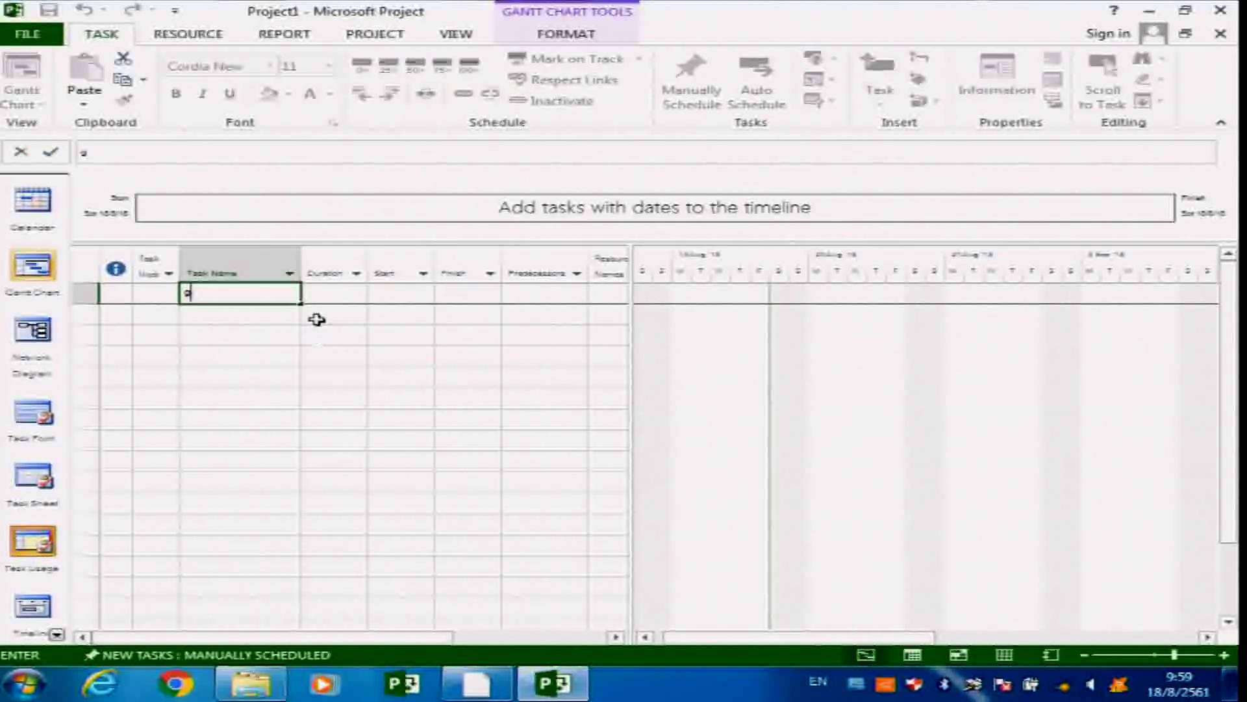
pyautogui.click(327, 295)
pyautogui.write('10')
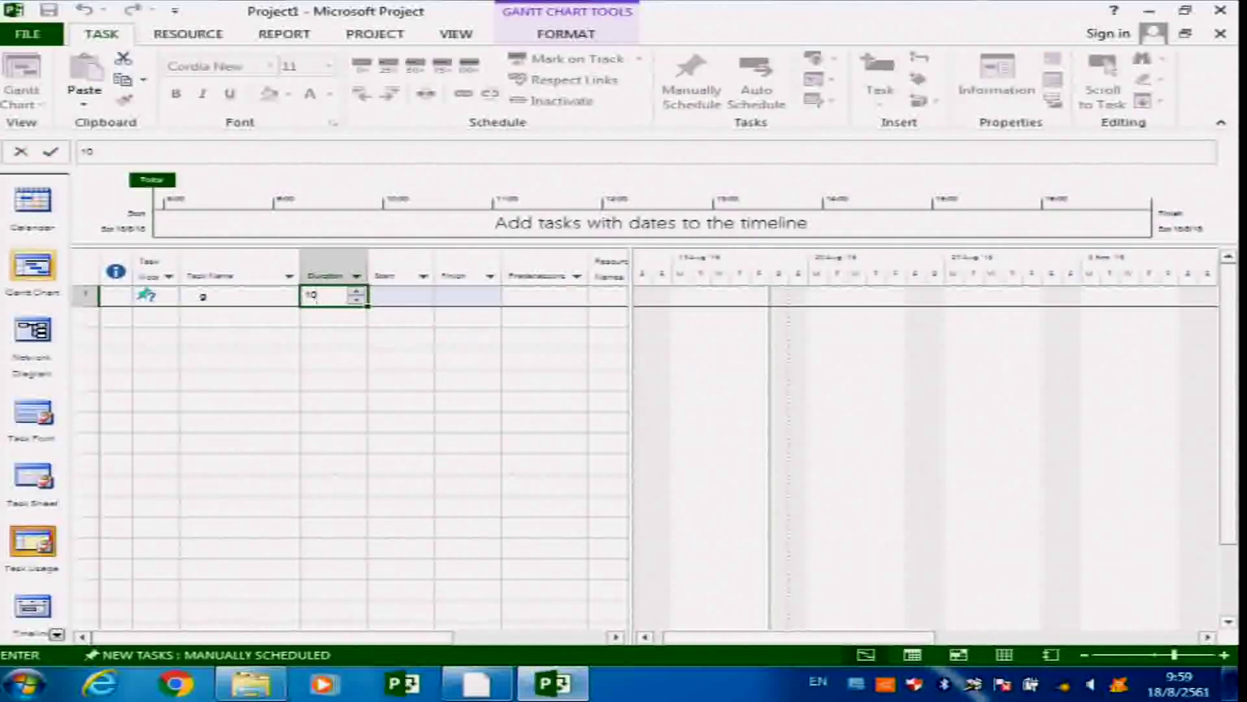
pyautogui.press('Return')
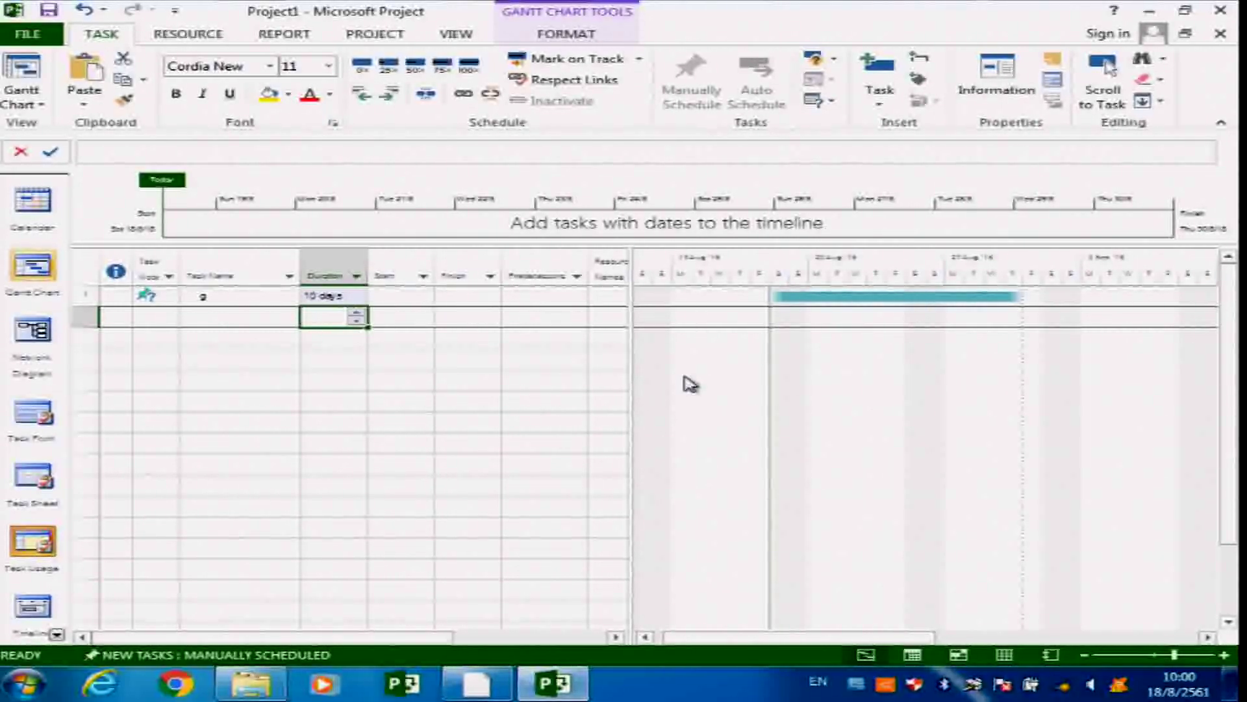
pyautogui.click(85, 11)
pyautogui.click(84, 11)
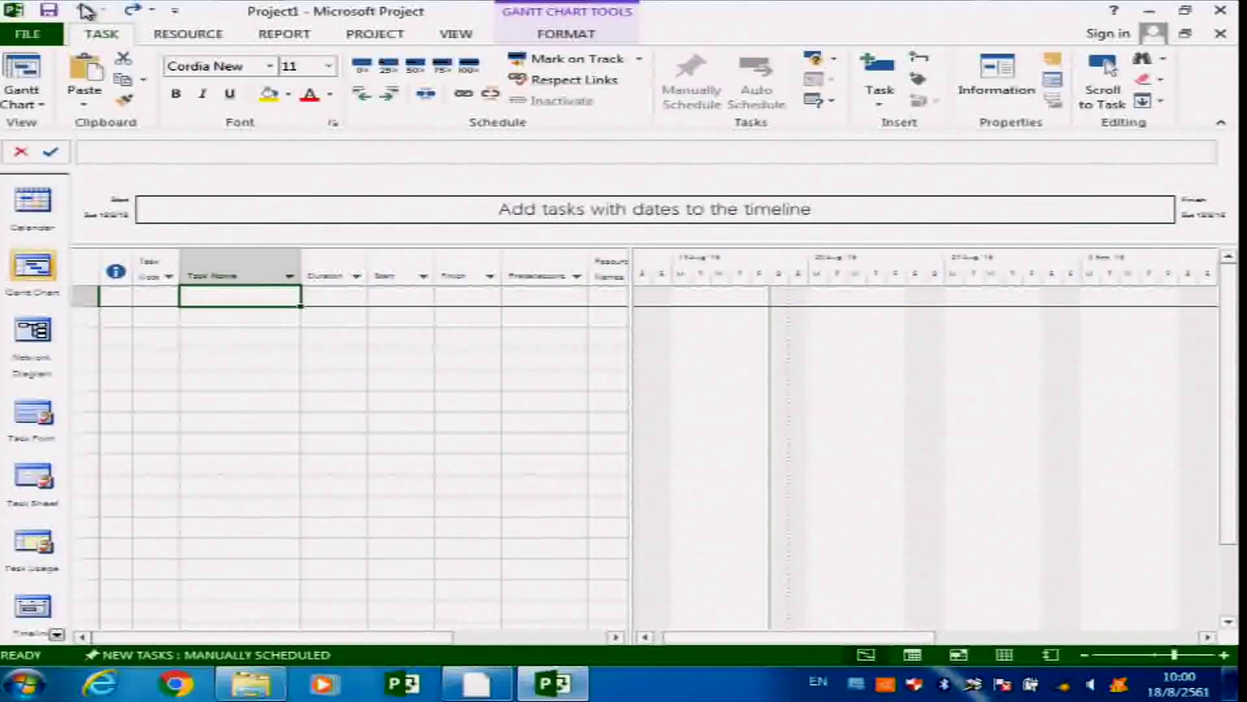
pyautogui.click(245, 315)
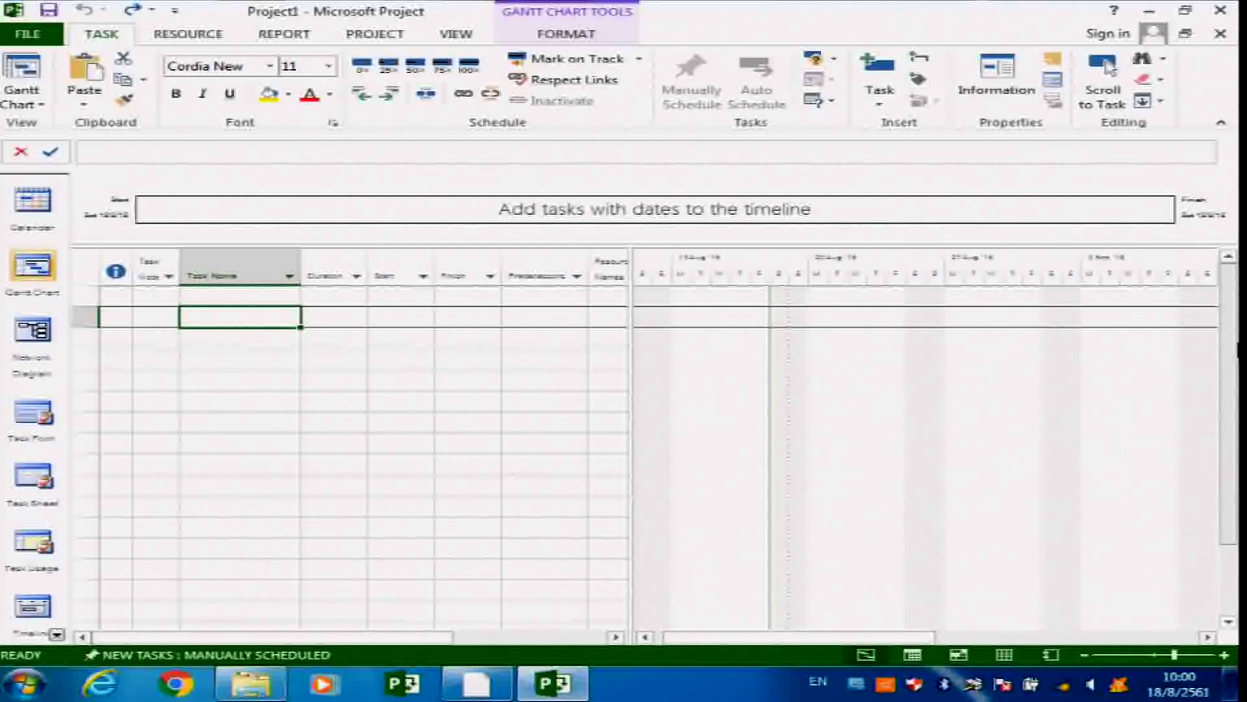
pyautogui.scroll(-5, 1236, 445)
pyautogui.scroll(5, 1236, 445)
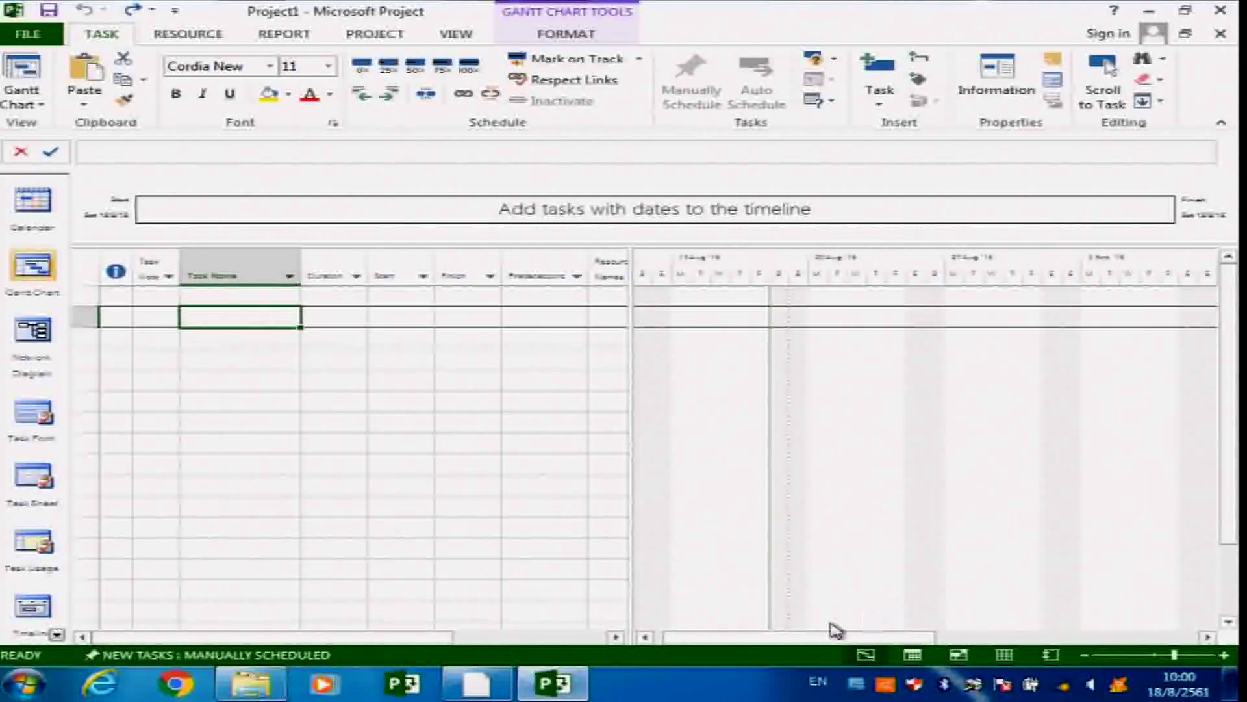
pyautogui.moveTo(704, 644)
pyautogui.mouseDown()
pyautogui.moveTo(1003, 635)
pyautogui.moveTo(682, 629)
pyautogui.moveTo(1050, 645)
pyautogui.moveTo(676, 622)
pyautogui.moveTo(701, 626)
pyautogui.mouseUp()
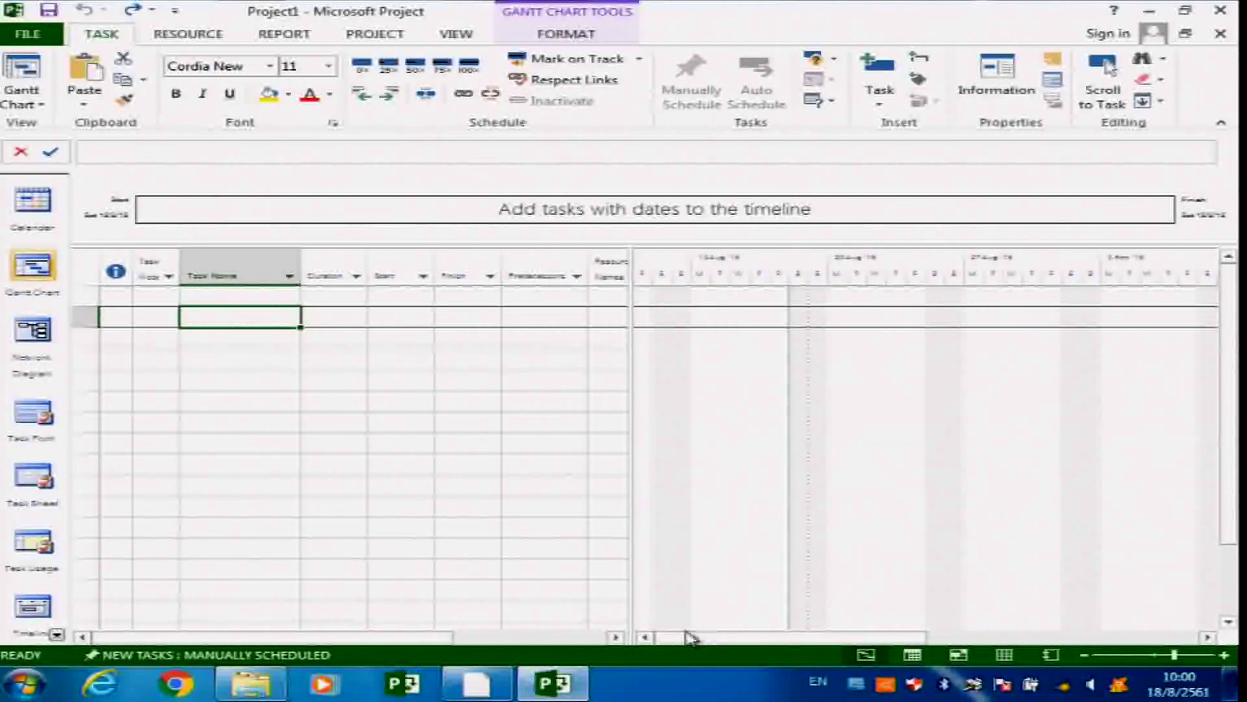
pyautogui.moveTo(438, 643); pyautogui.dragTo(214, 633)
pyautogui.press('Home')
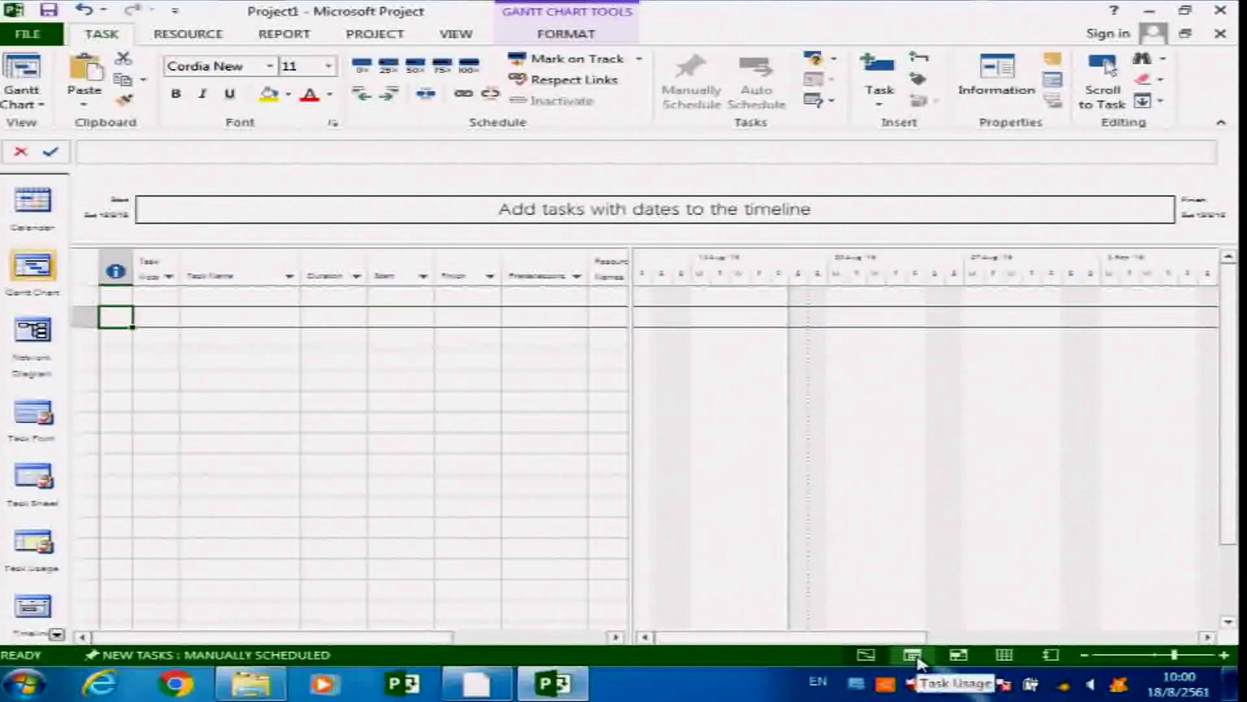
# Cycle through the Task Usage, Team Planner and Resource Sheet views twice, returning to the Gantt Chart after each round
pyautogui.click(913, 655)
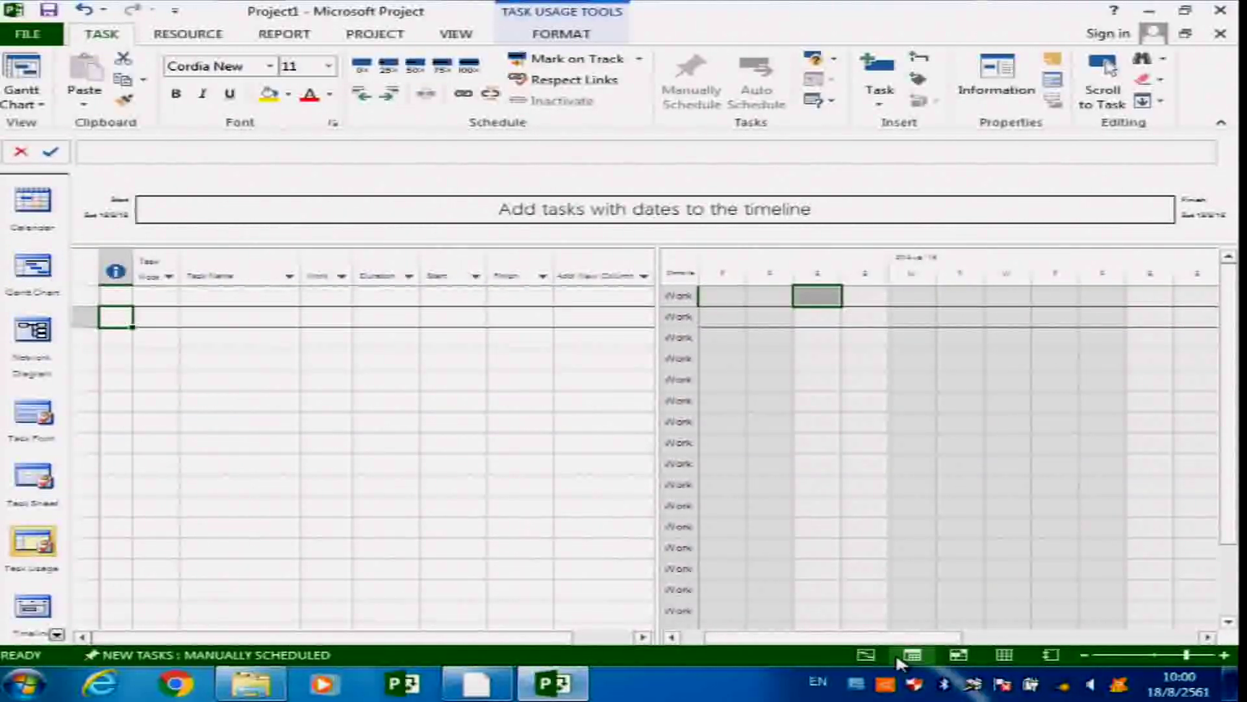
pyautogui.click(961, 658)
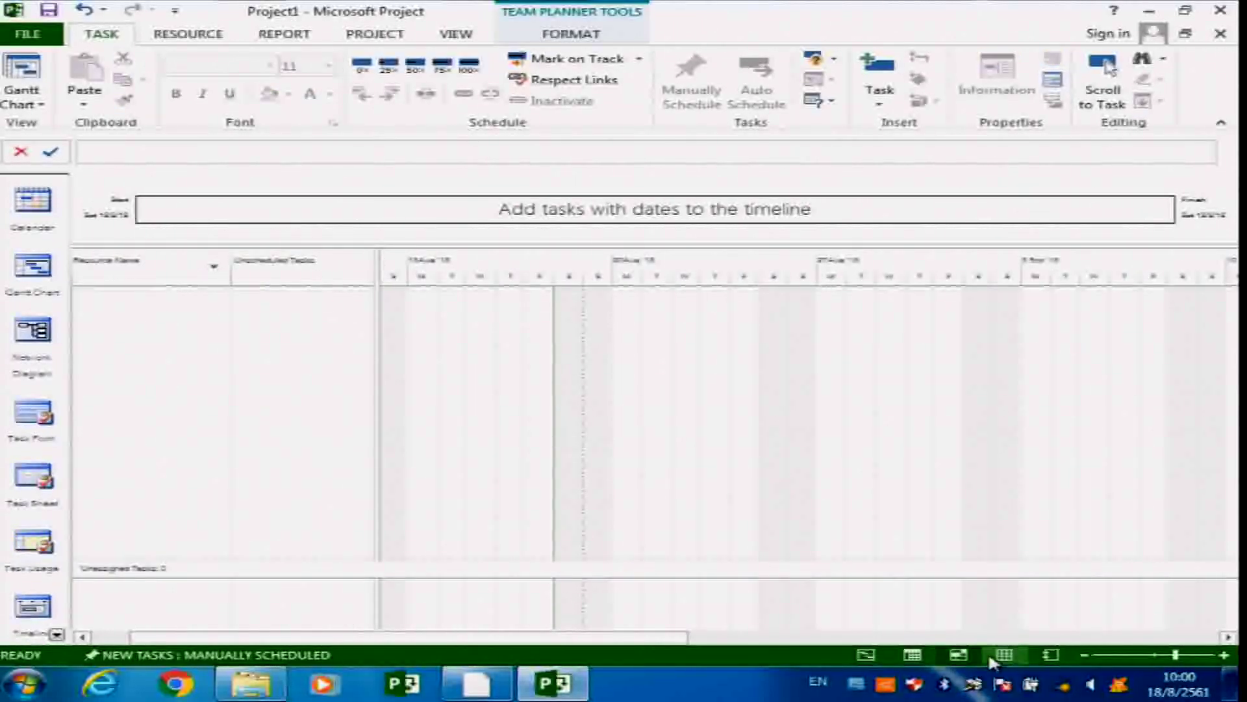
pyautogui.click(1005, 655)
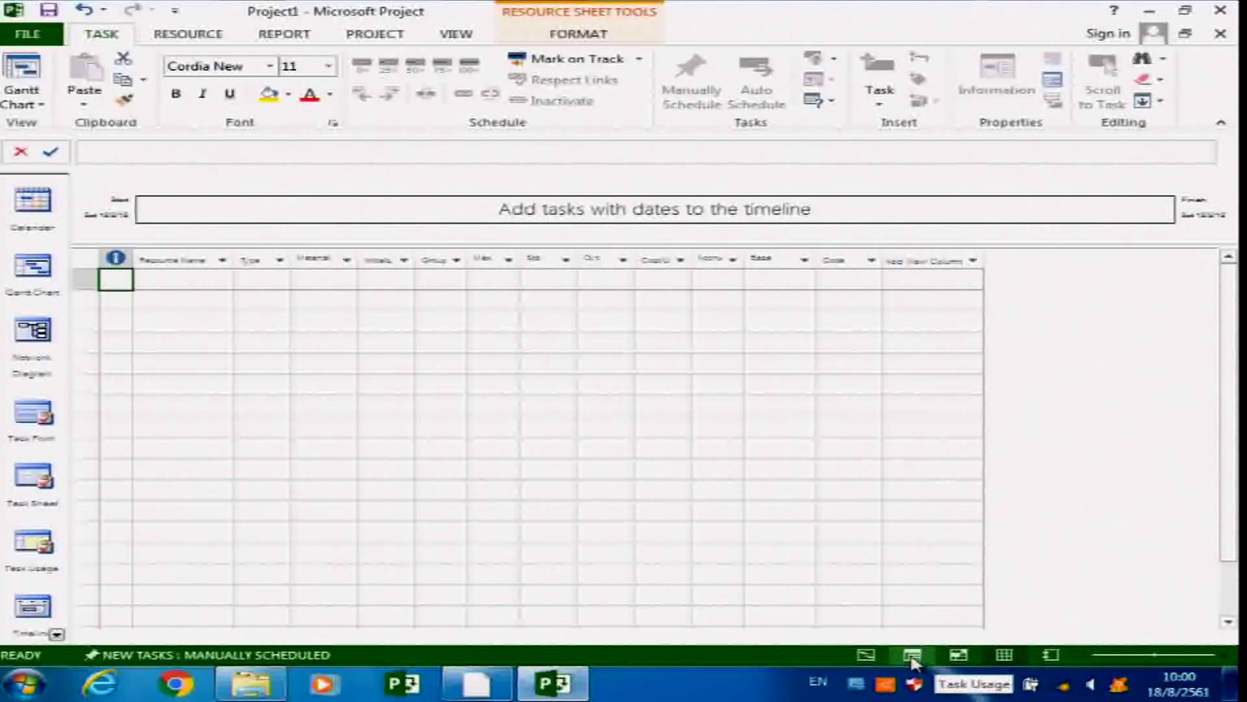
pyautogui.click(870, 657)
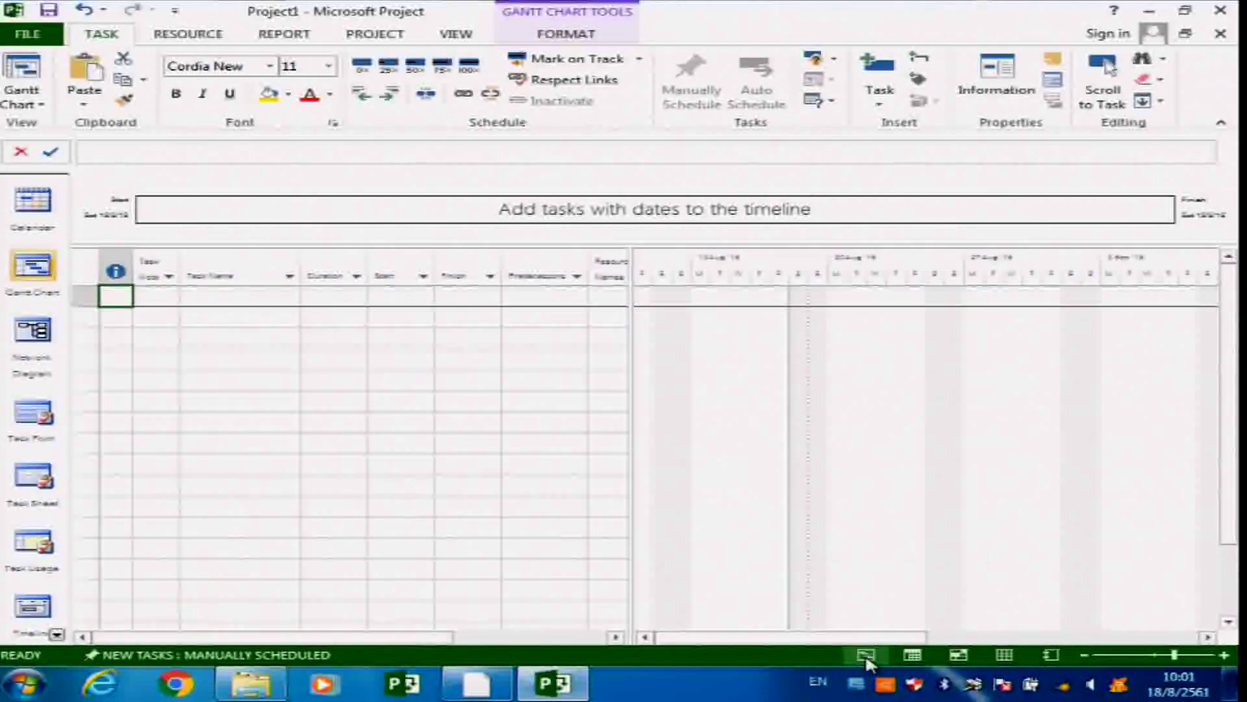
pyautogui.click(917, 655)
pyautogui.click(964, 655)
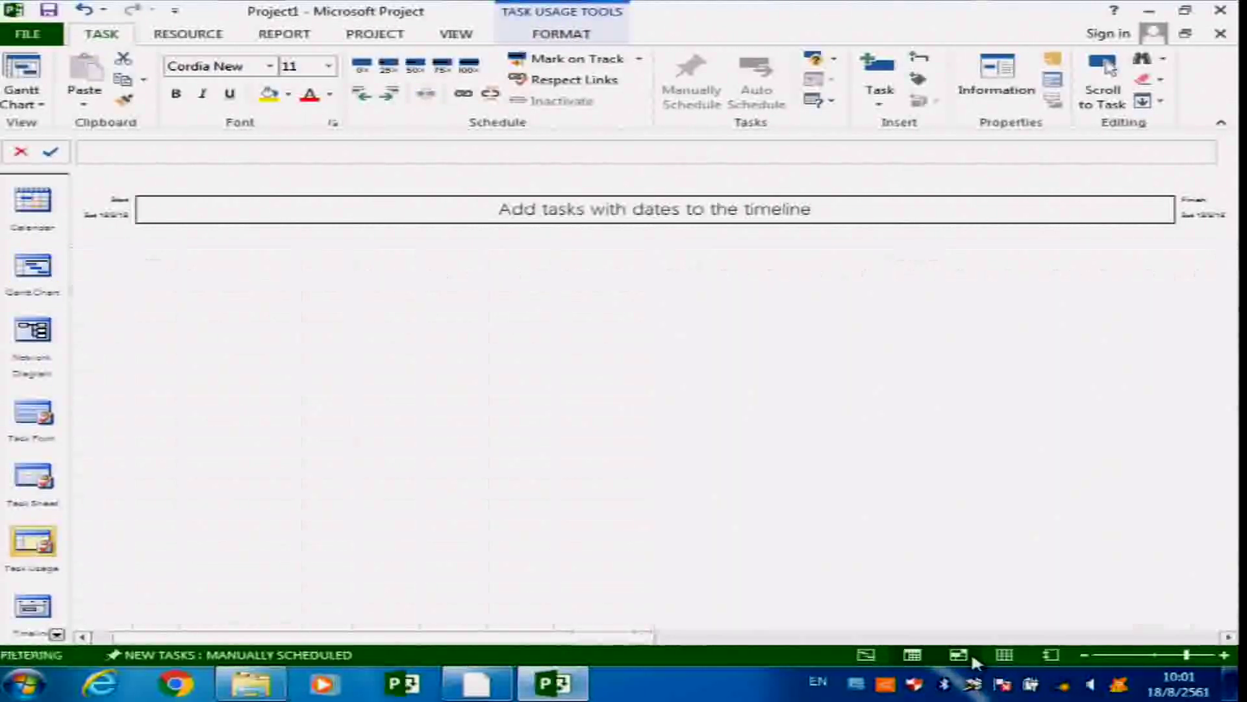
pyautogui.click(1005, 654)
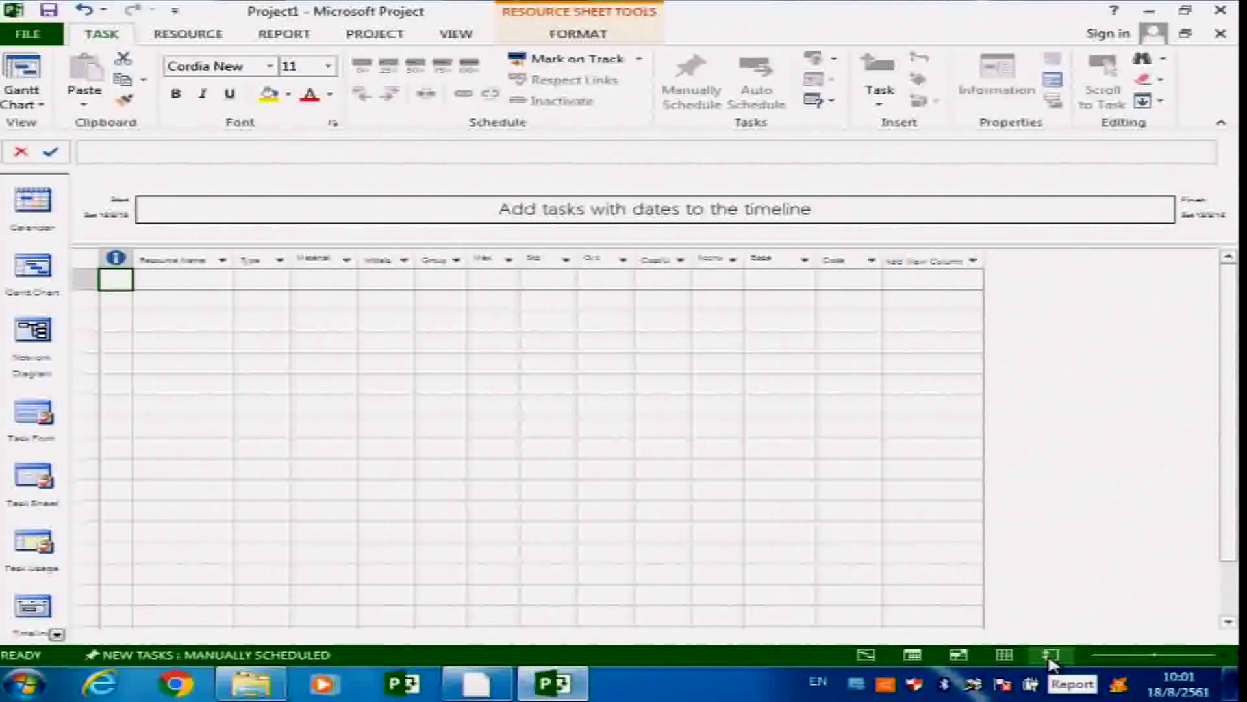
pyautogui.click(867, 656)
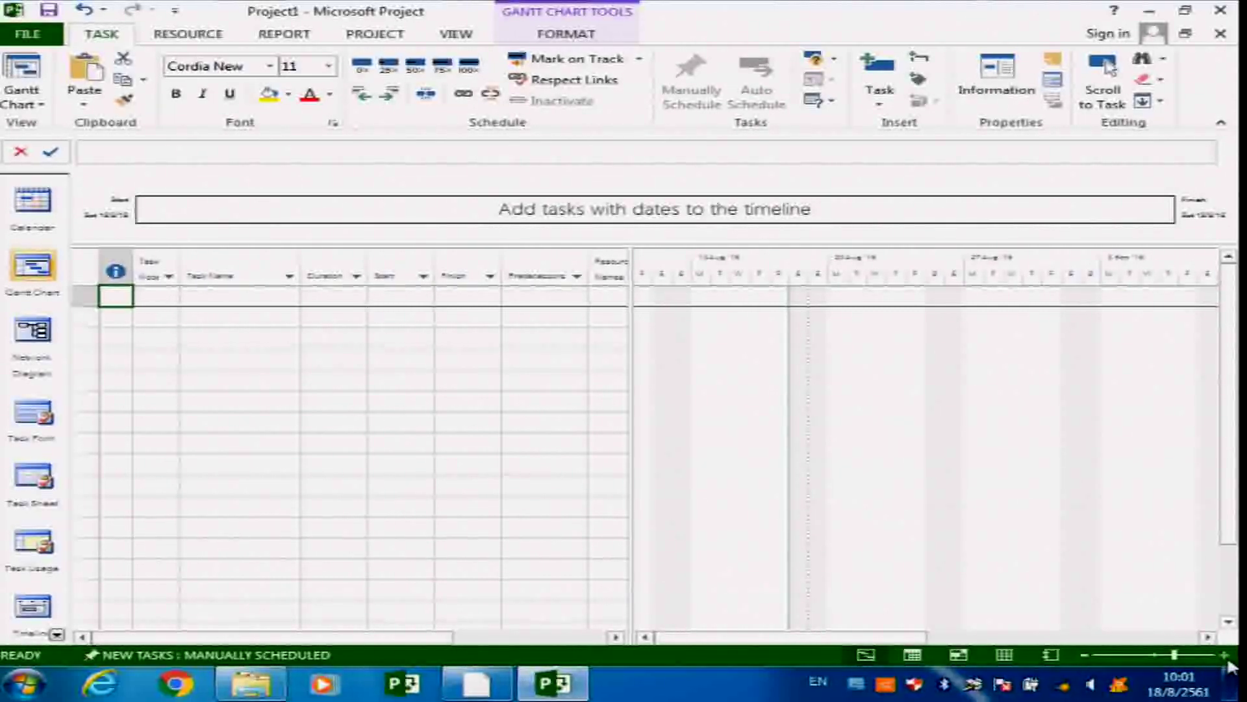
# Zoom the Gantt chart's timescale out and back in, twice in a row
pyautogui.click(1084, 655)
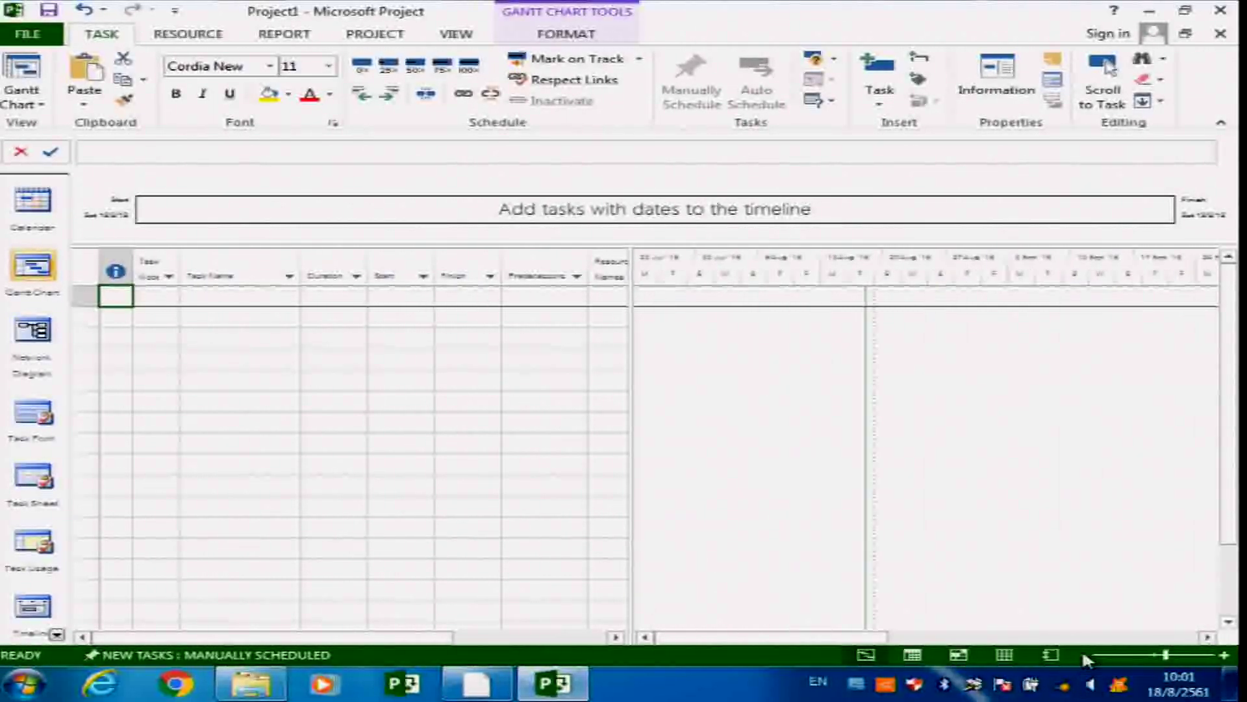
pyautogui.click(1227, 655)
pyautogui.click(1083, 655)
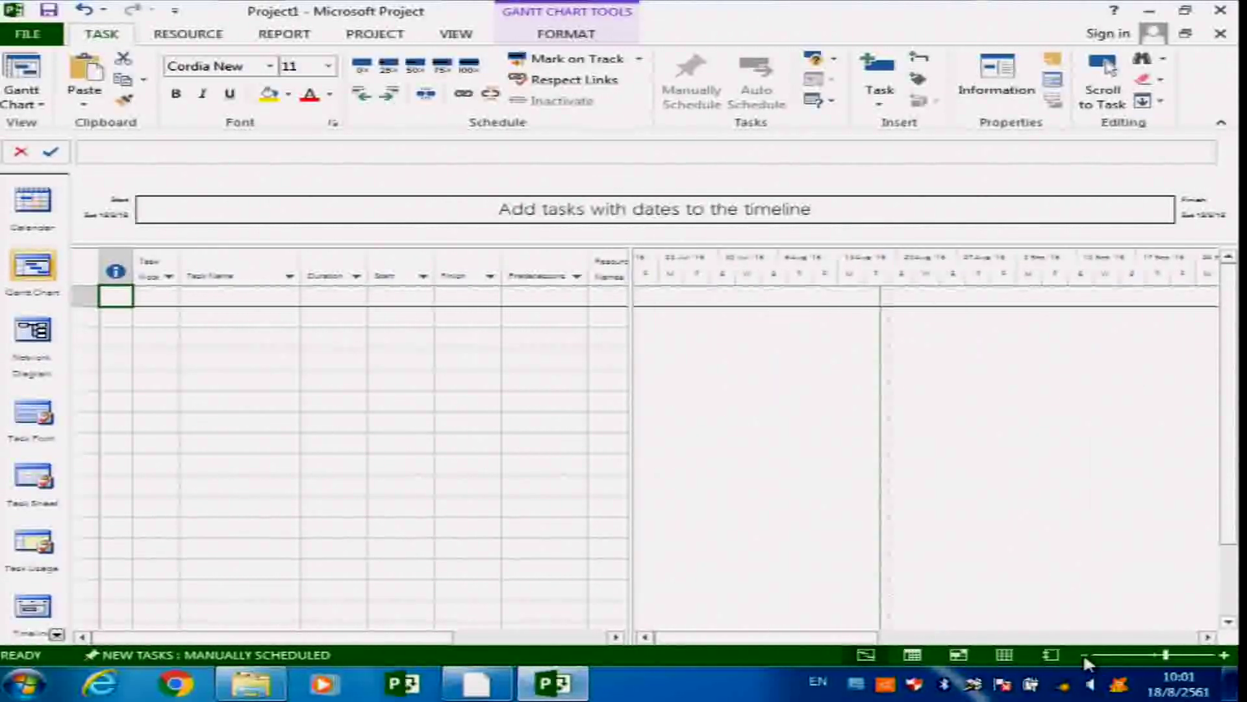
pyautogui.click(1225, 658)
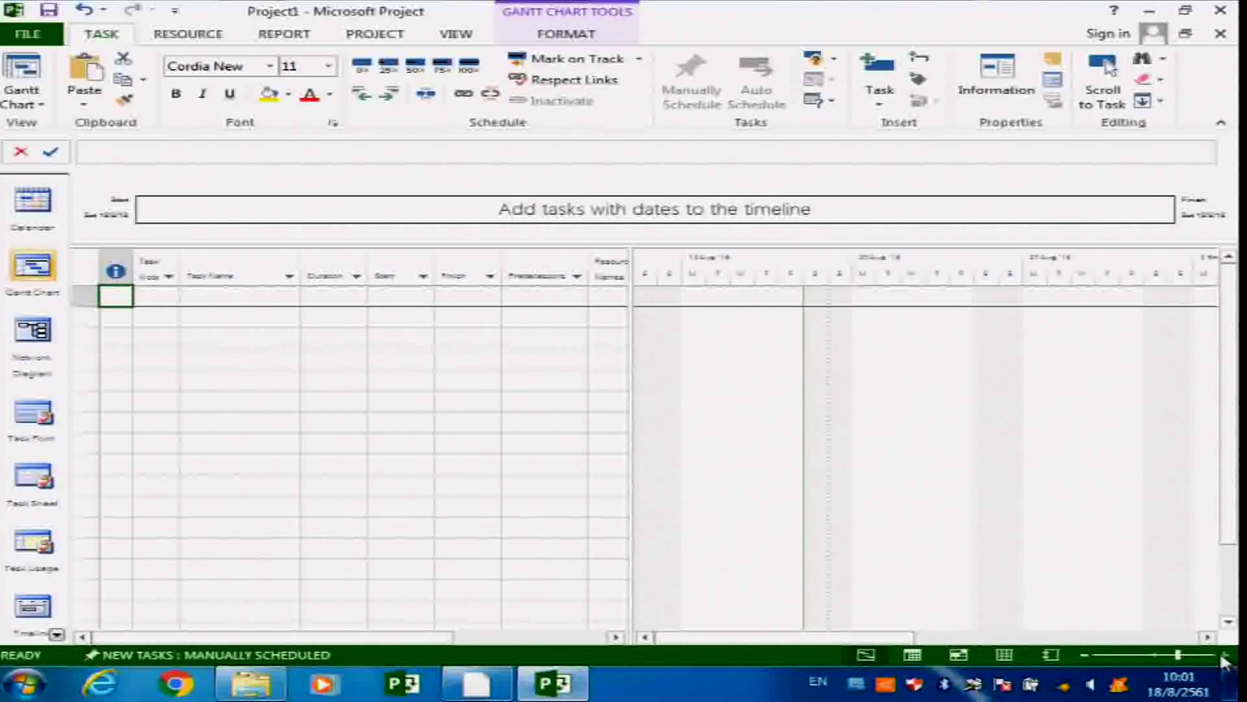
# Switch to the workshop PDF in Acrobat Reader, read the Part 1 settings list at 150% zoom, and return to Microsoft Project
pyautogui.click(477, 682)
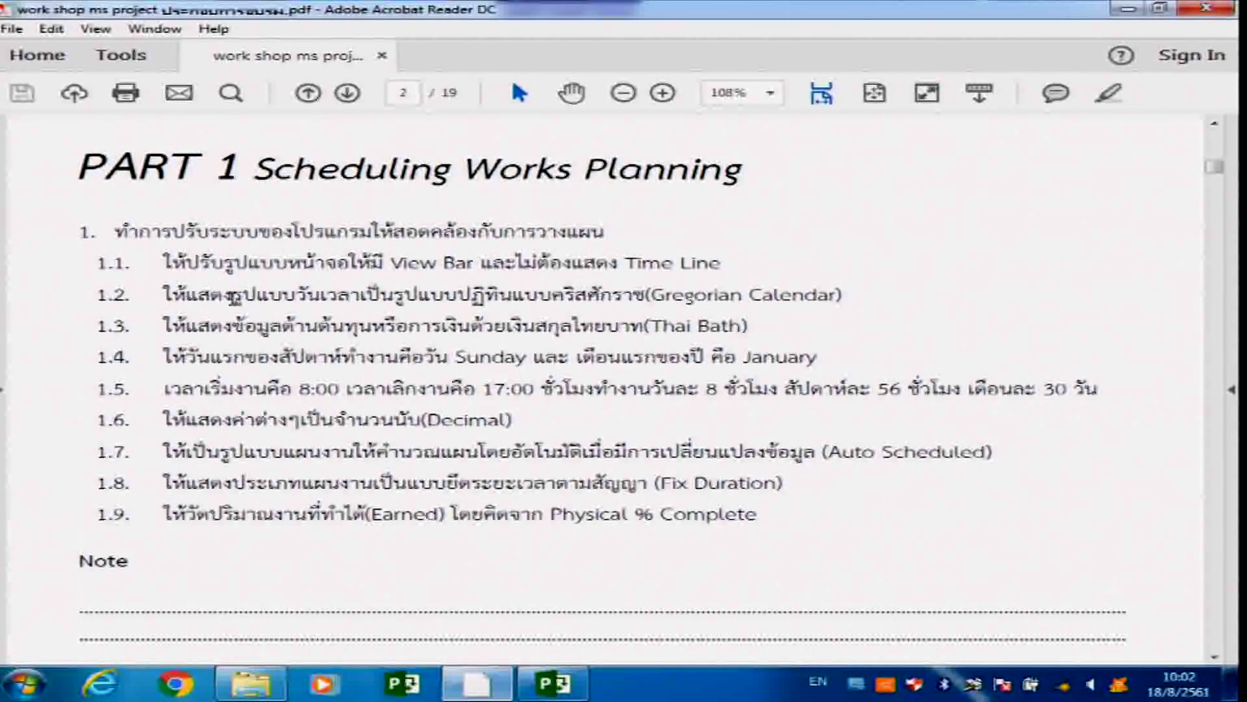
pyautogui.click(662, 94)
pyautogui.click(661, 94)
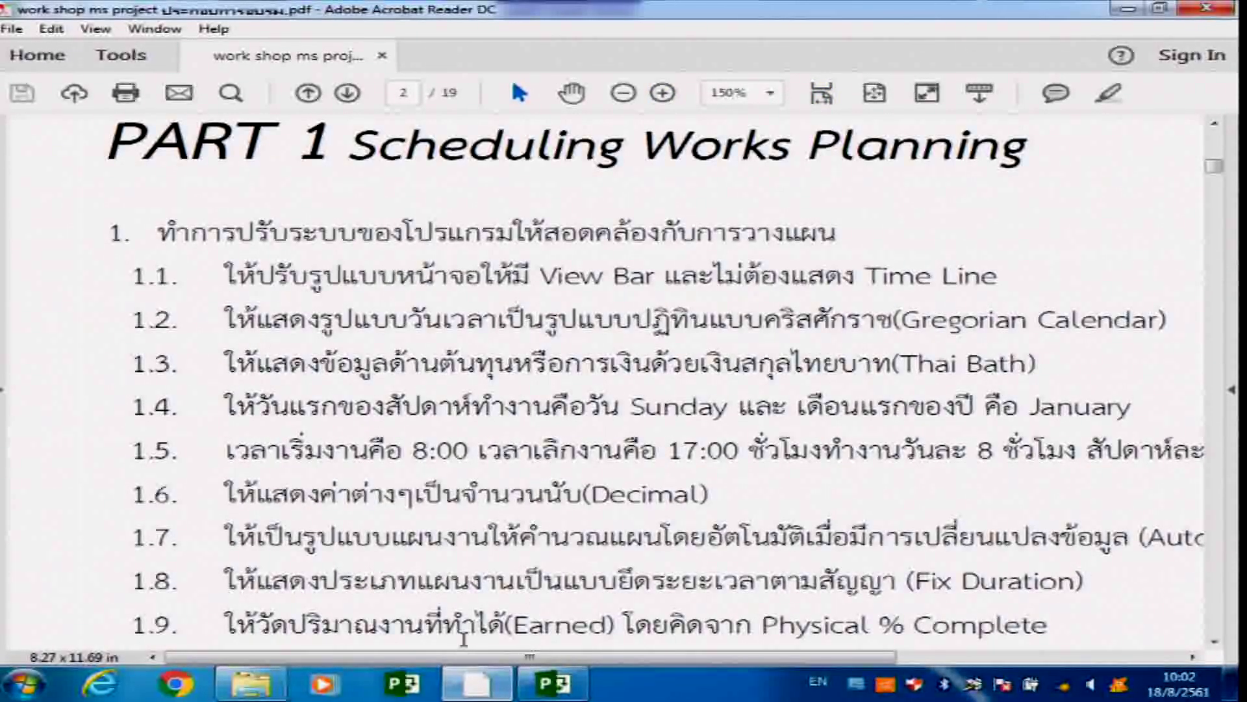
pyautogui.moveTo(461, 658); pyautogui.dragTo(555, 681)
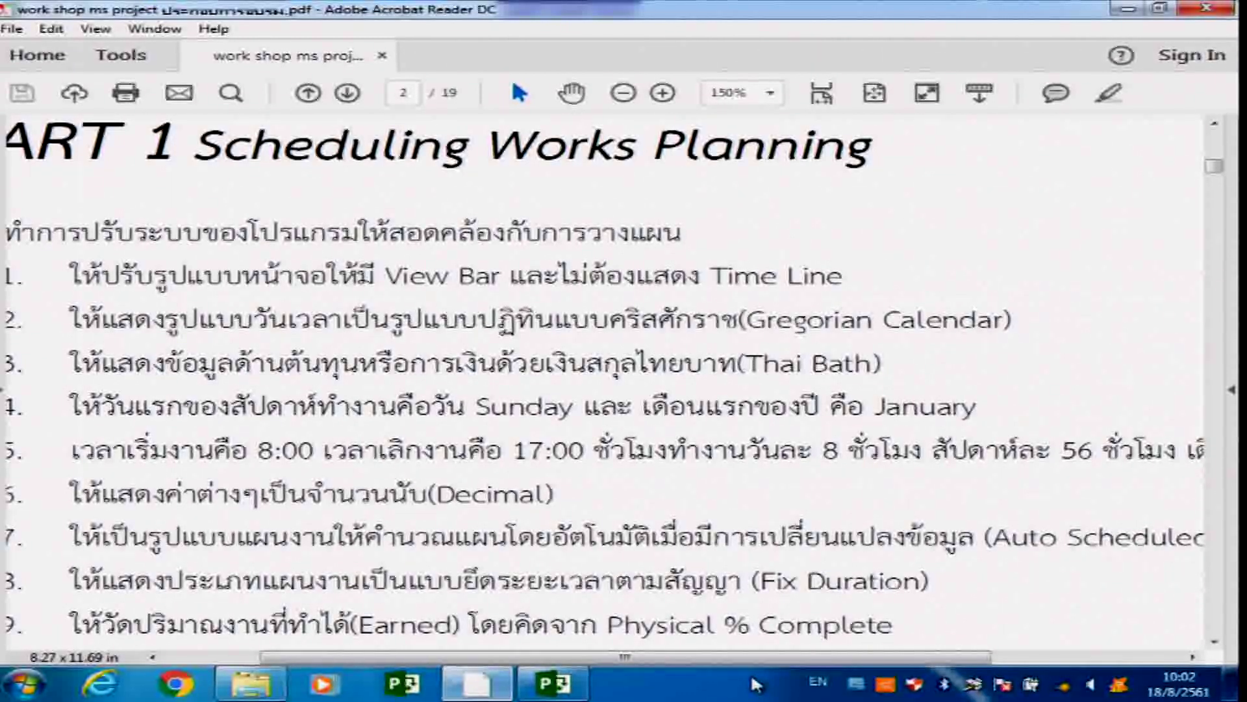
pyautogui.click(556, 689)
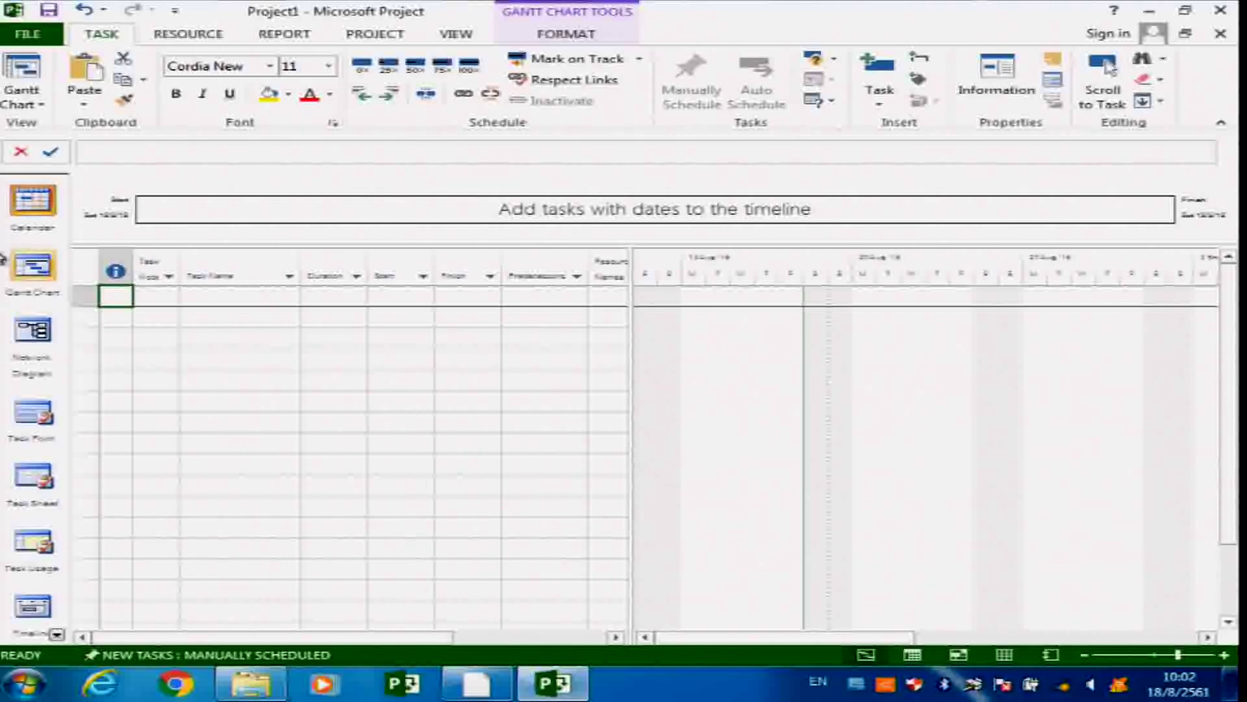
# Hide the View Bar and show it again
pyautogui.rightClick(8, 198)
pyautogui.click(26, 512)
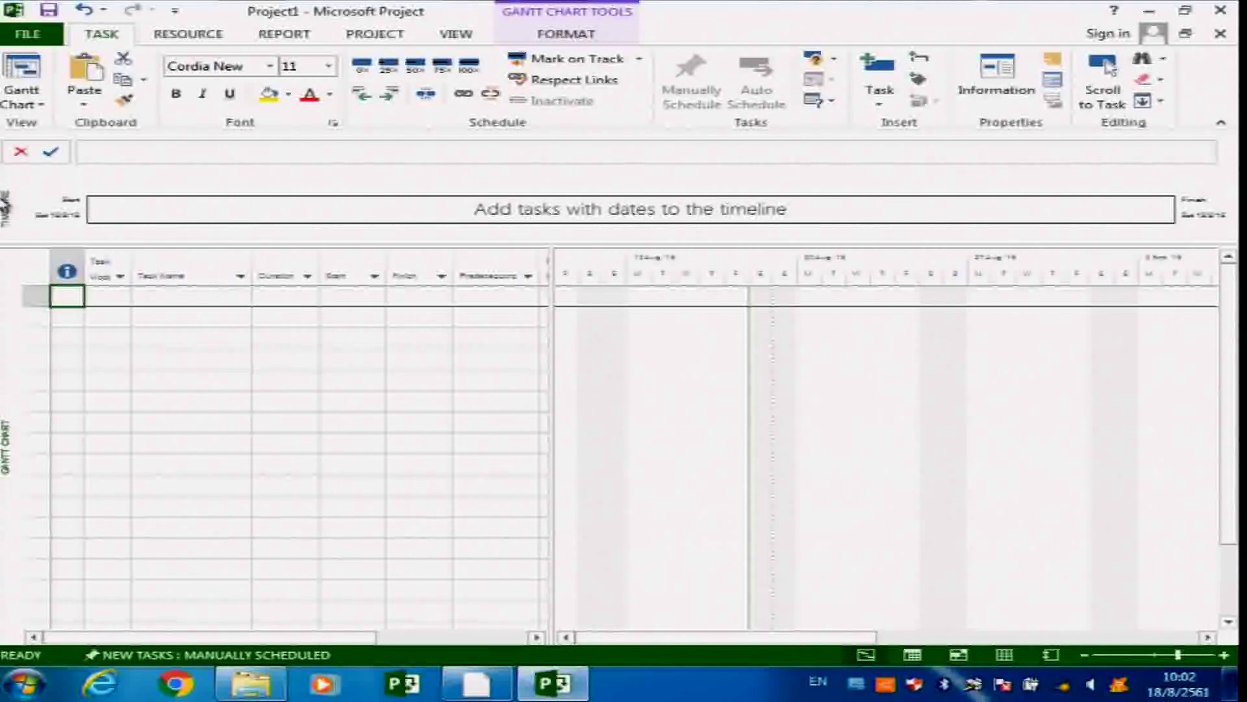
pyautogui.rightClick(4, 286)
pyautogui.click(15, 600)
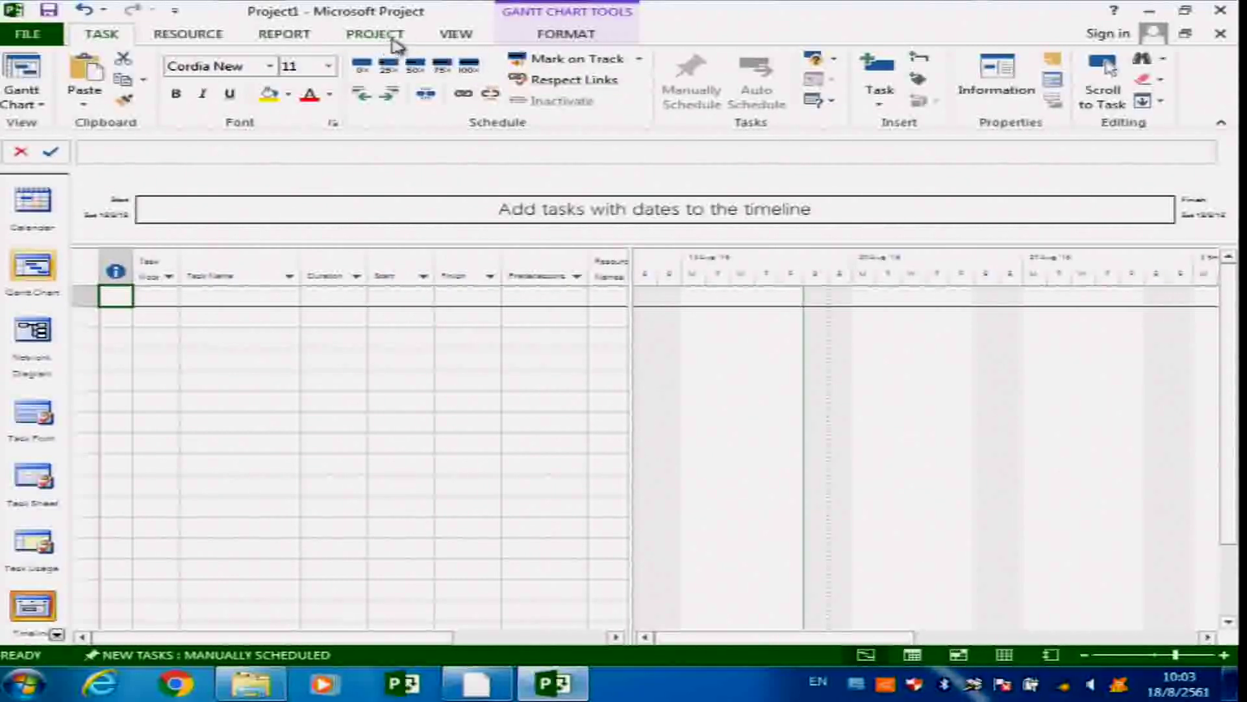
# Toggle the Timeline above the Gantt chart off and on several times, leaving it hidden, and select the first Task Name cell
pyautogui.click(455, 35)
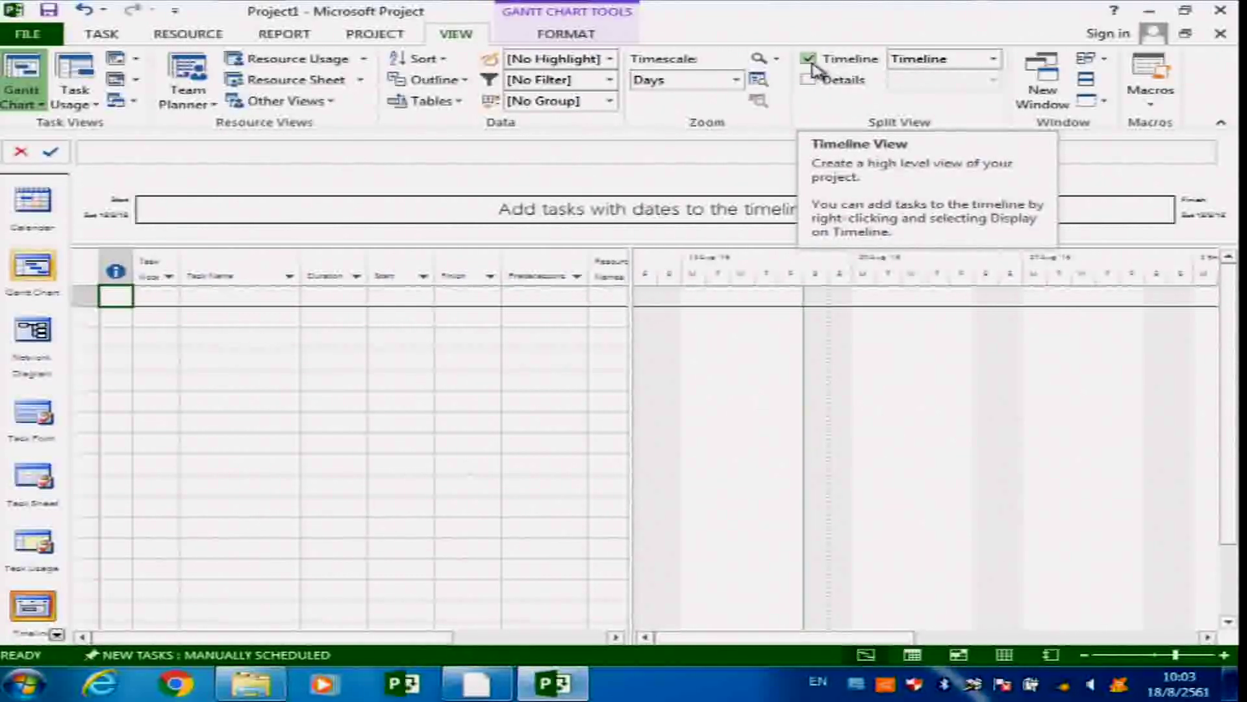
pyautogui.click(814, 68)
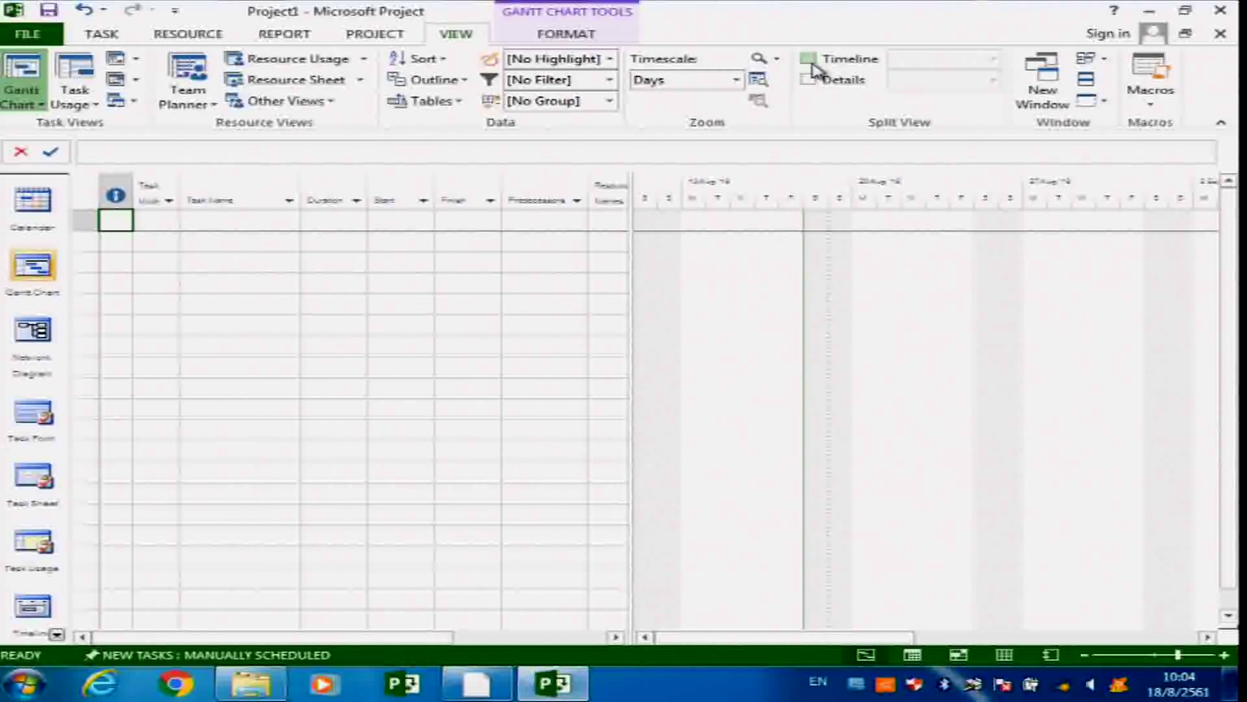
pyautogui.click(812, 64)
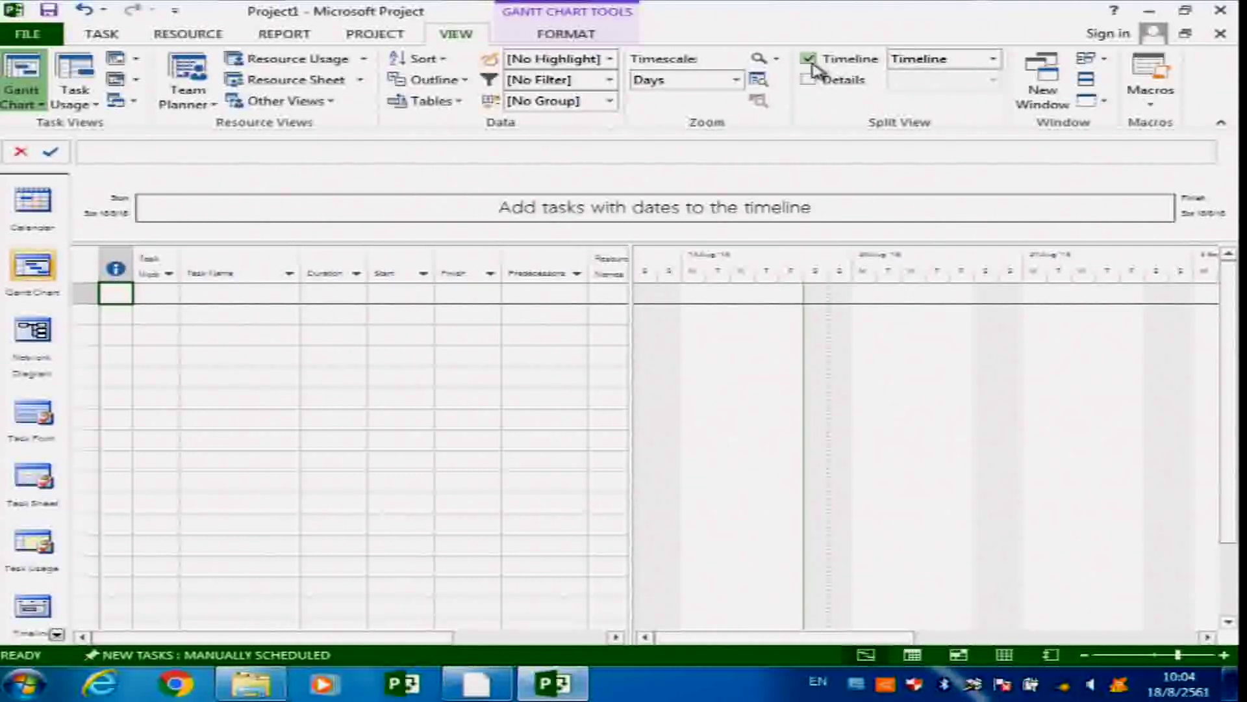
pyautogui.click(812, 65)
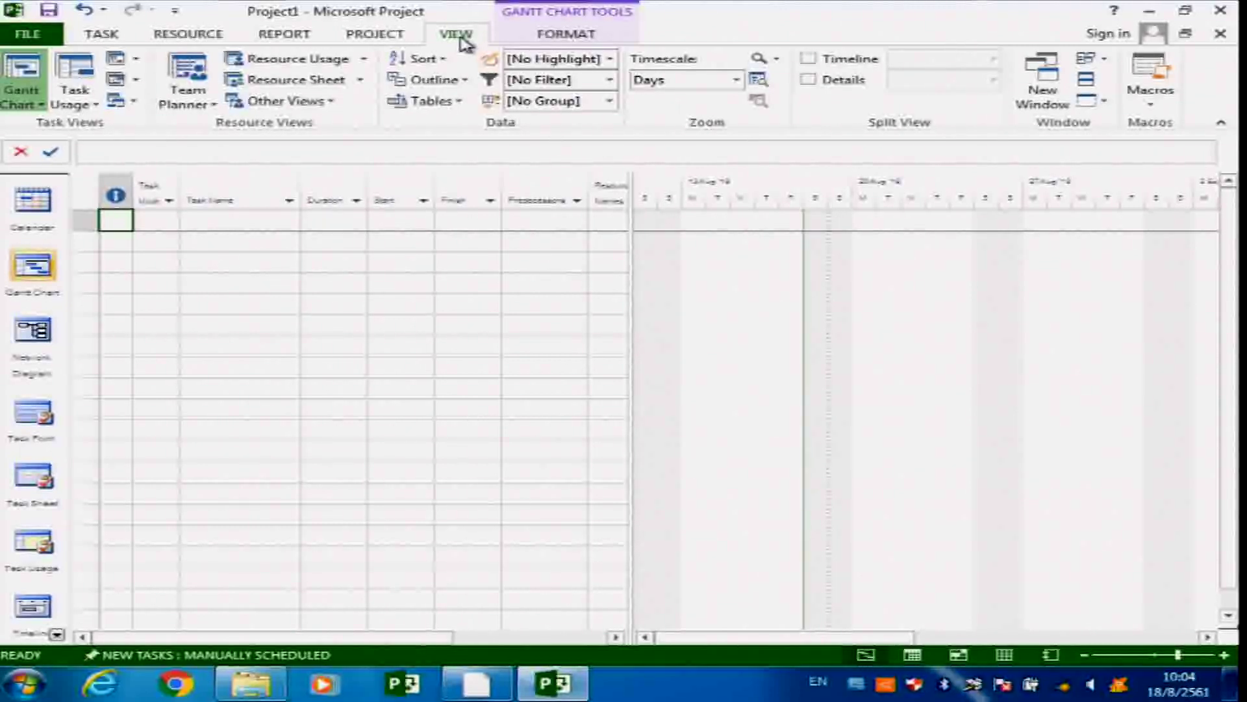
pyautogui.click(809, 60)
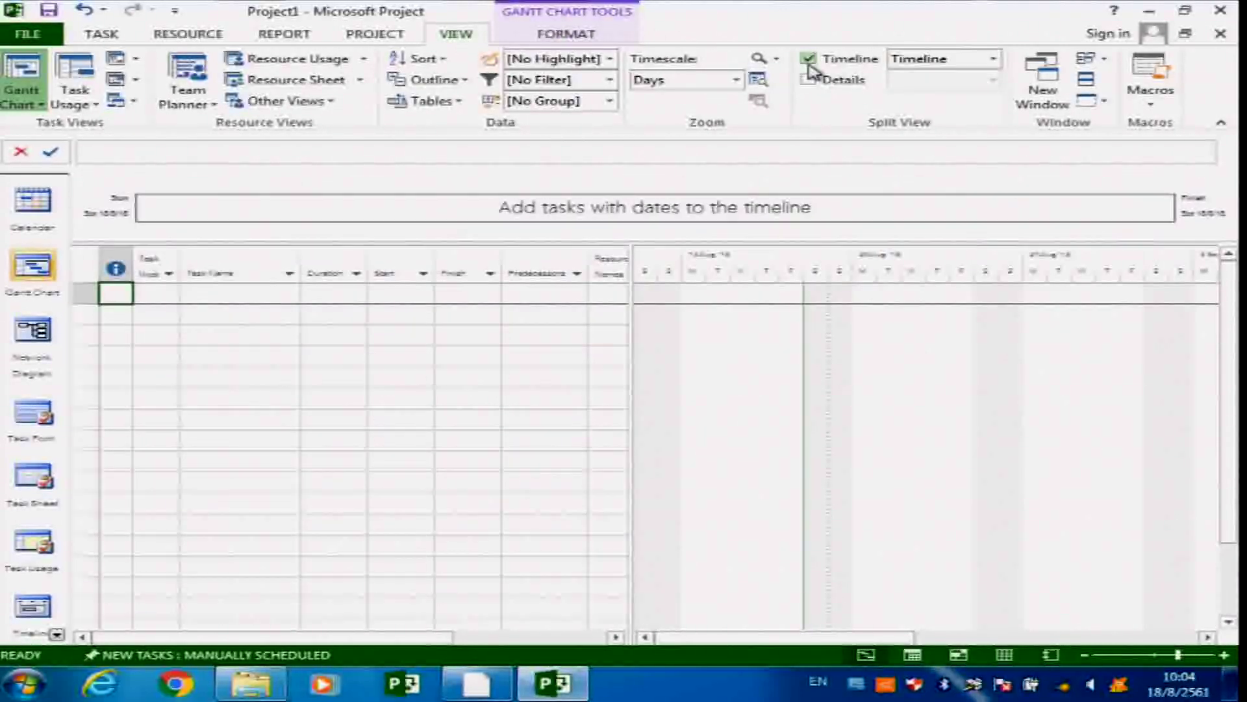
pyautogui.click(809, 63)
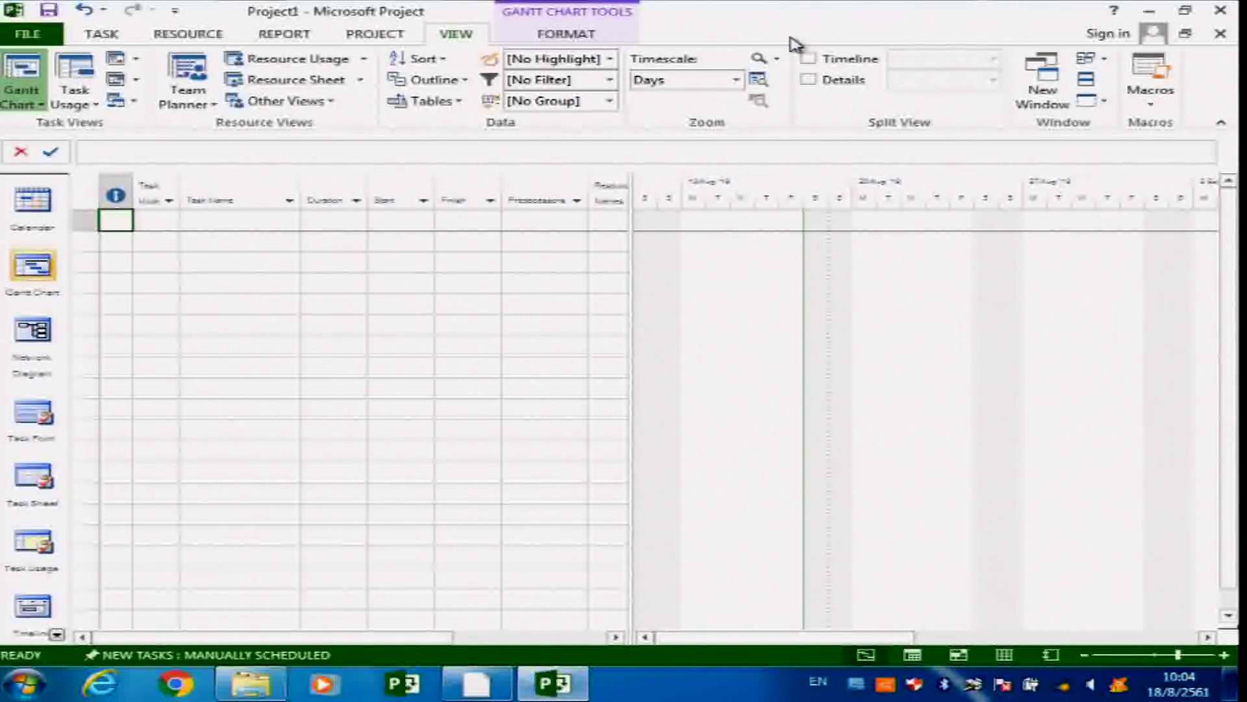
pyautogui.click(236, 220)
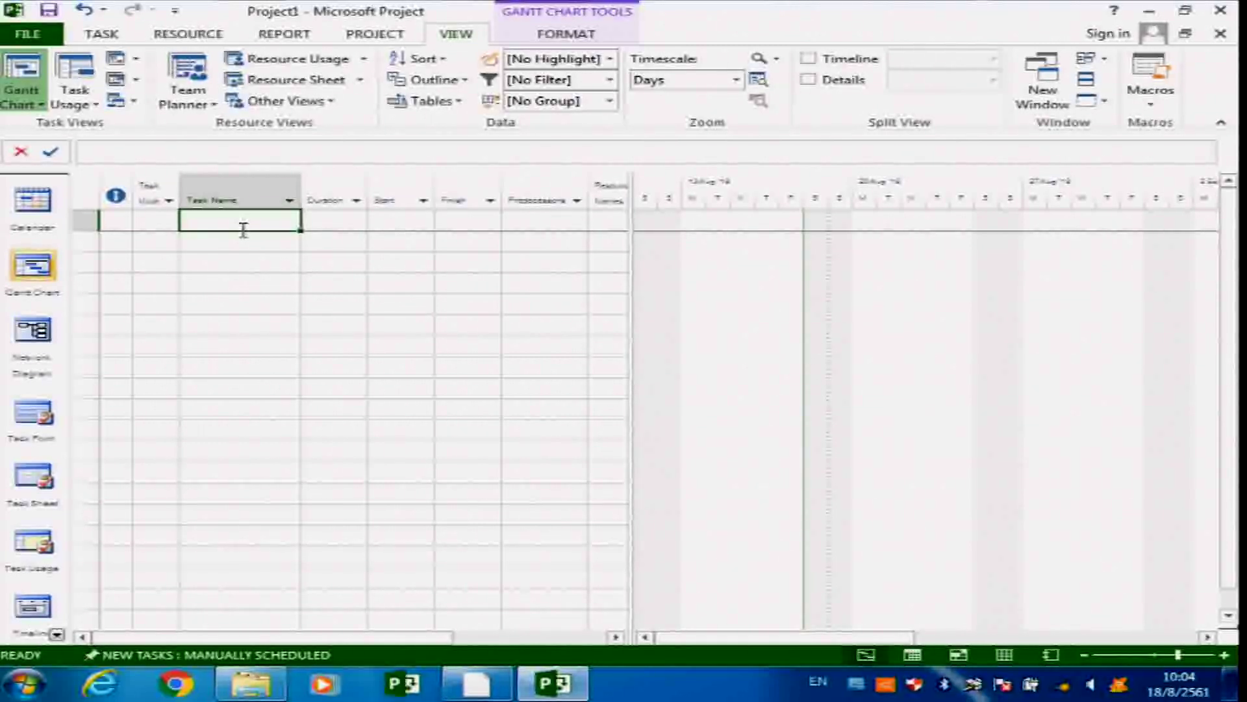
# Switch to the workshop PDF to reread the Part 1 settings list, and return to Microsoft Project
pyautogui.click(479, 685)
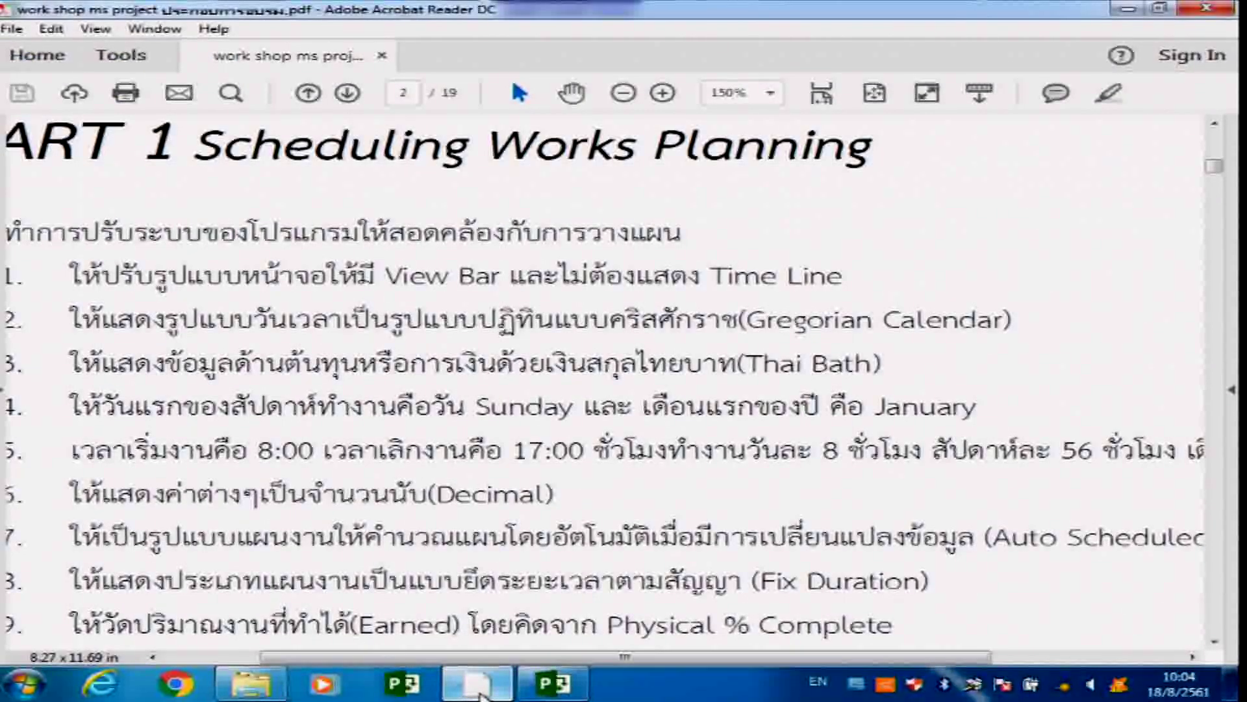
pyautogui.moveTo(691, 657); pyautogui.dragTo(652, 663)
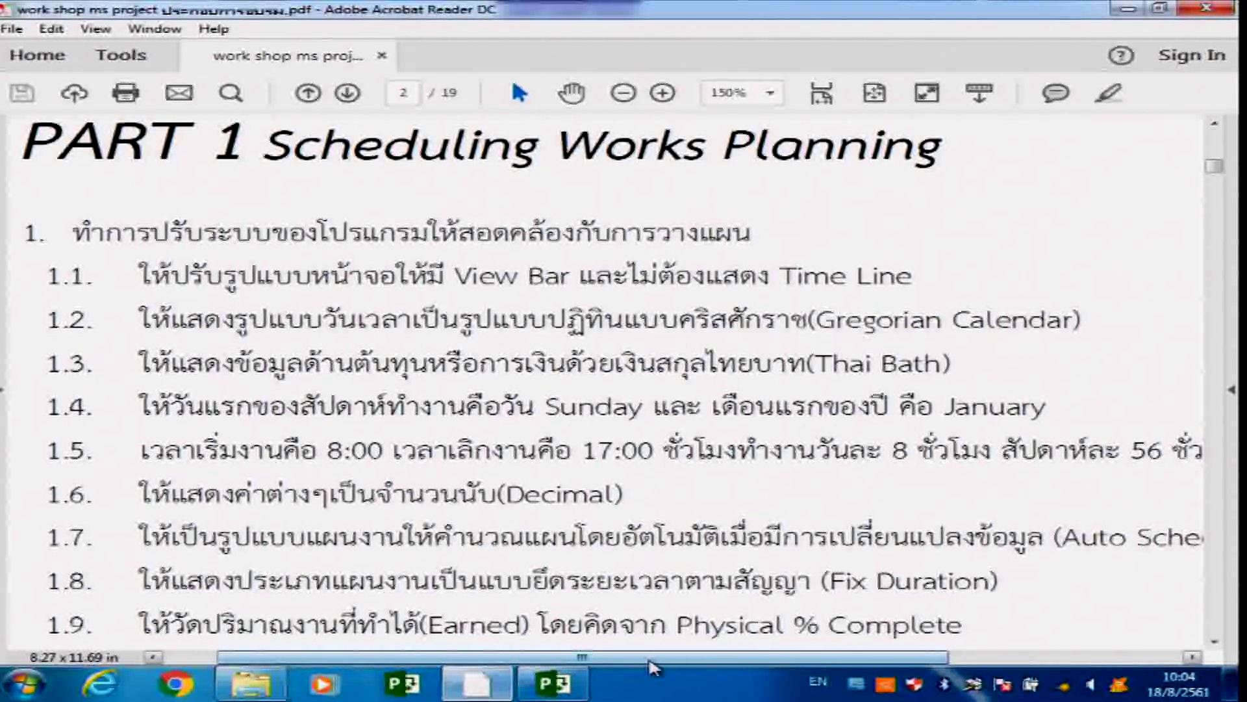
pyautogui.click(543, 690)
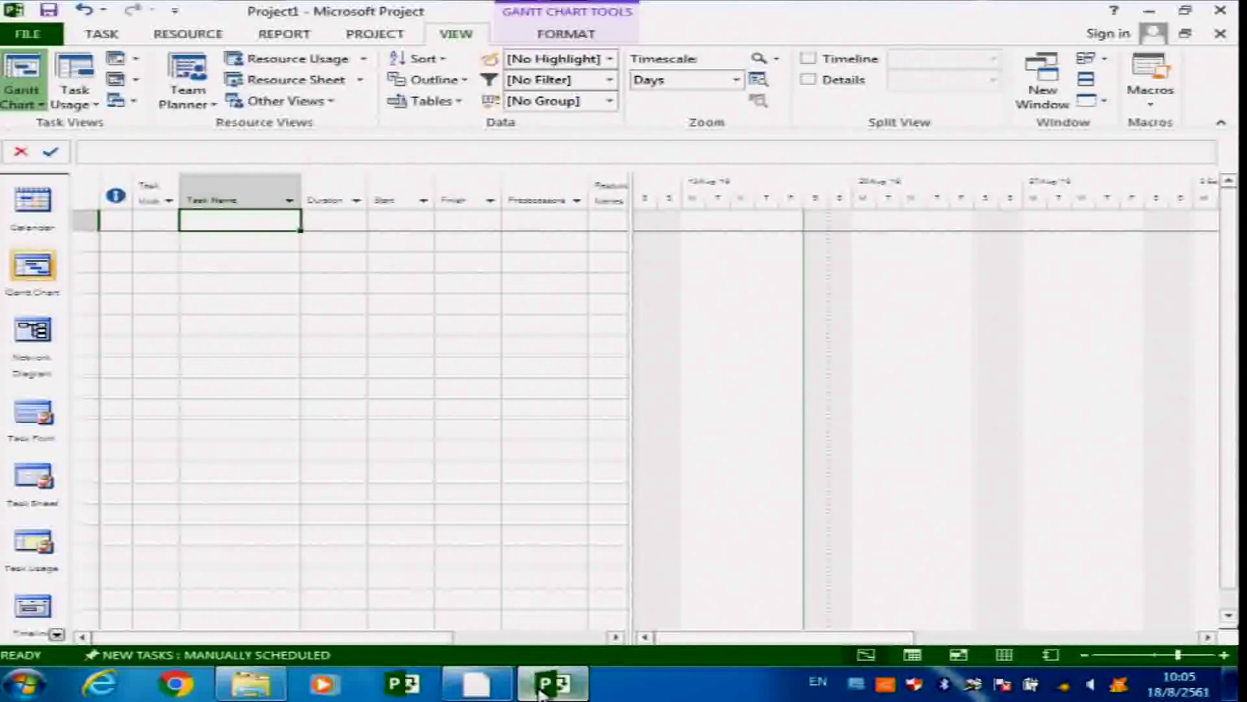
# View the project's Info page and the General page of Project Options, and close both without changes
pyautogui.click(13, 35)
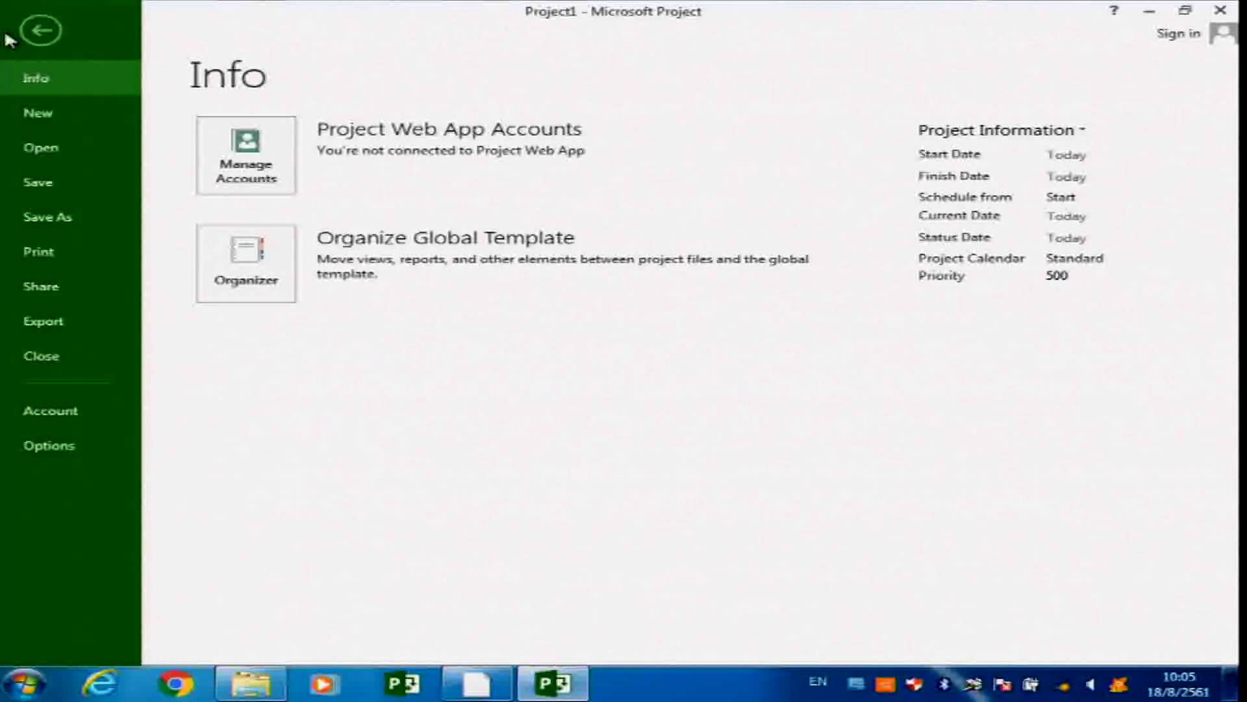
pyautogui.click(36, 33)
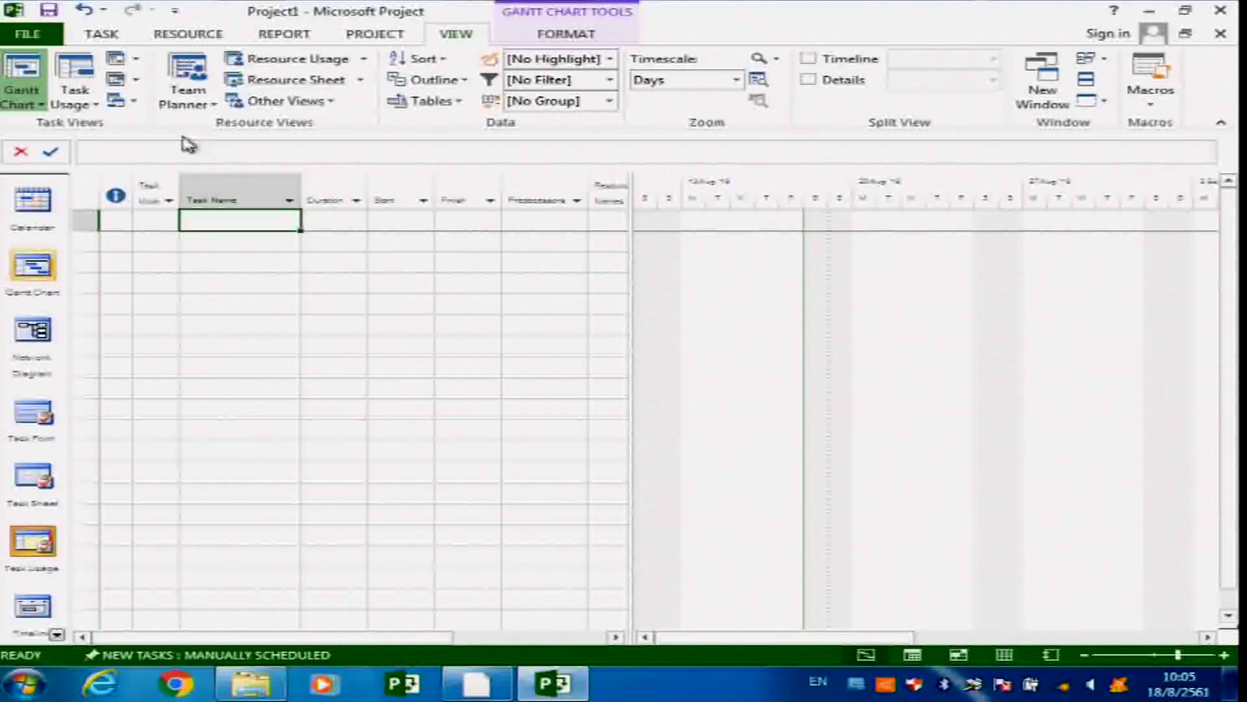
pyautogui.click(29, 34)
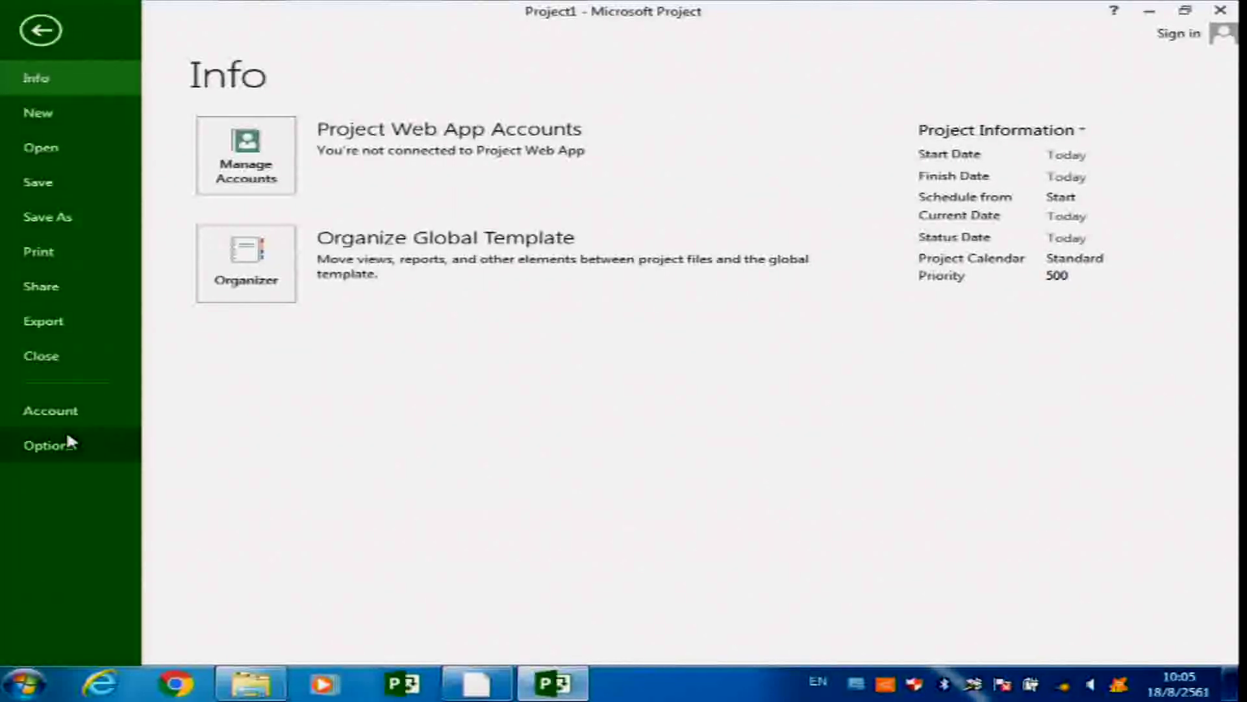
pyautogui.click(31, 34)
pyautogui.click(20, 29)
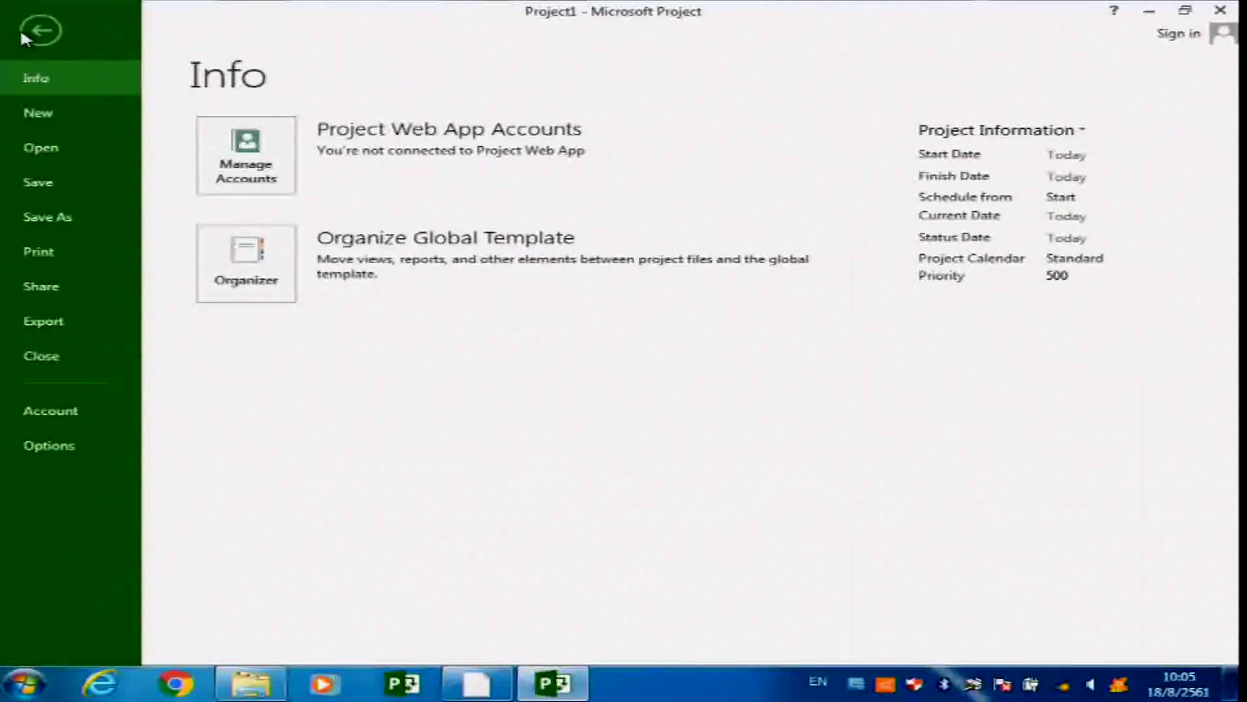
pyautogui.click(30, 444)
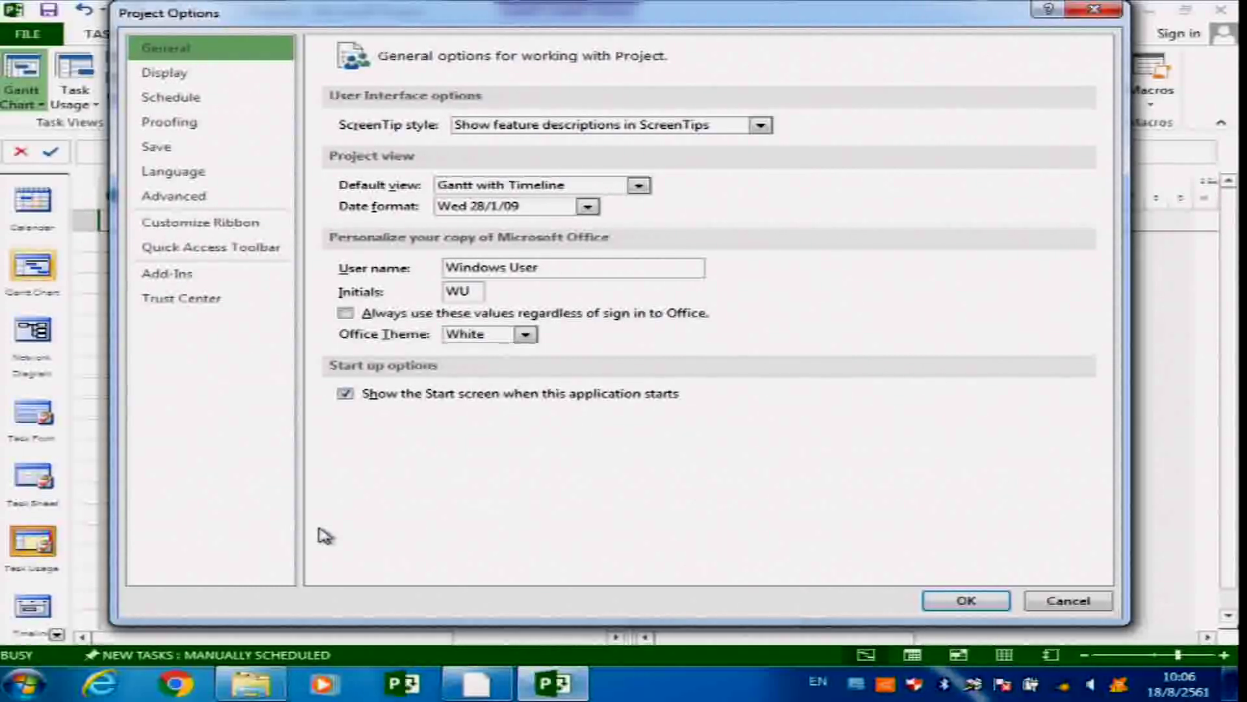
pyautogui.click(1112, 10)
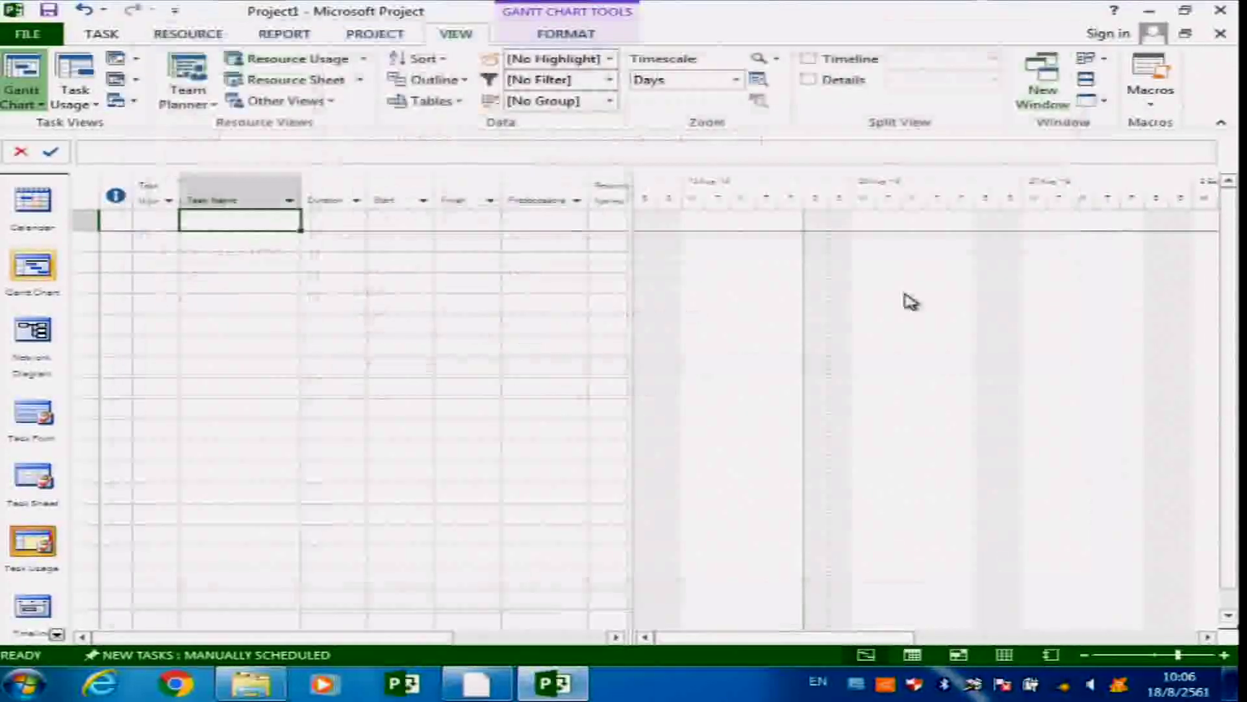
# Open Project Options and look through the General, Display, Schedule, Proofing, Save, Language and Advanced pages
pyautogui.click(29, 34)
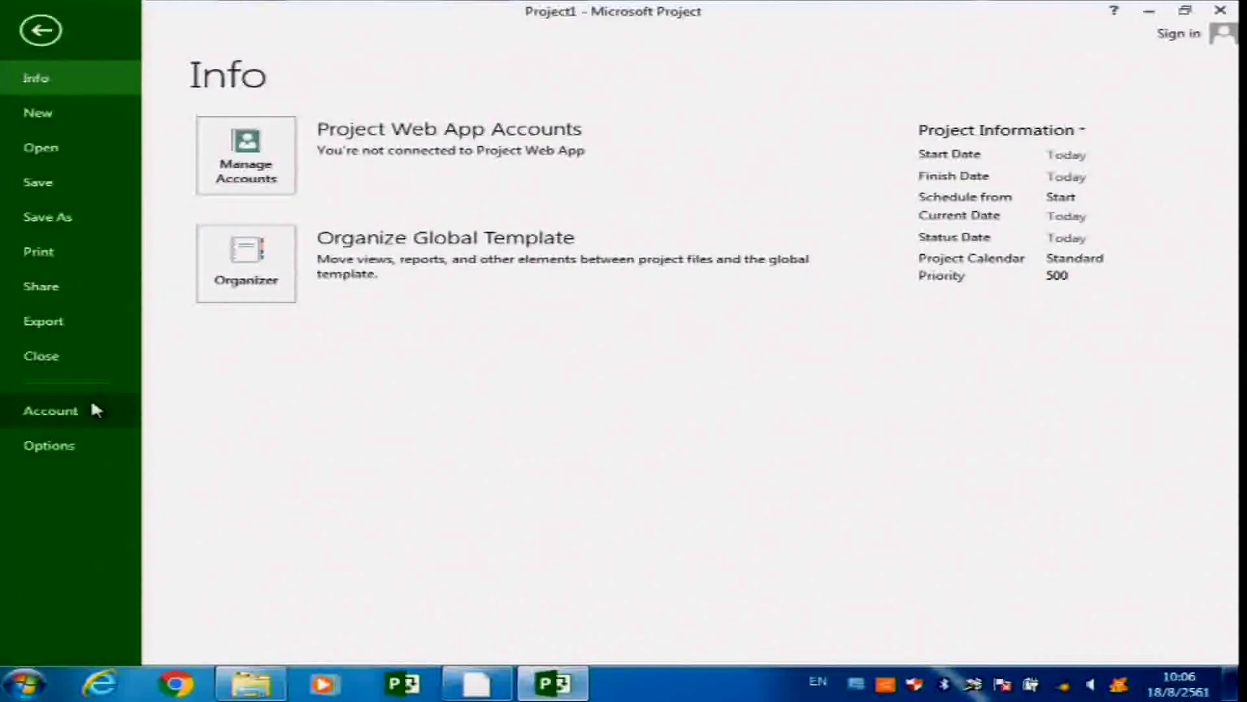
pyautogui.click(29, 446)
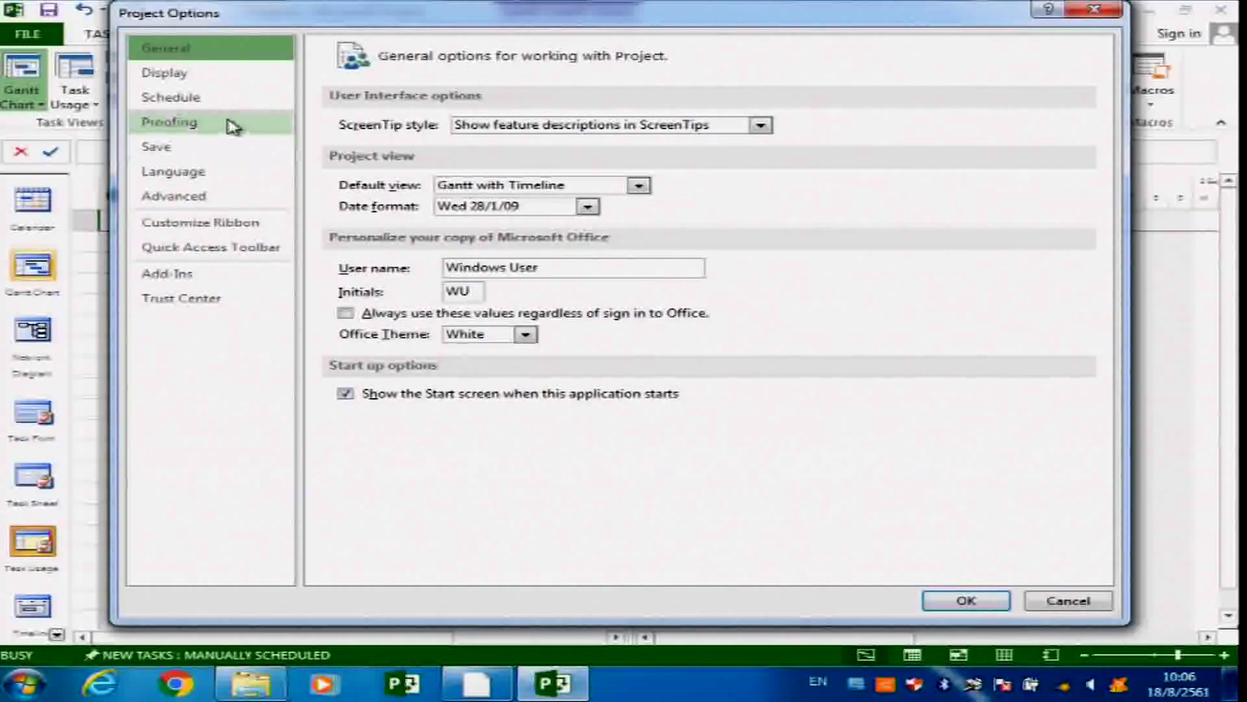
pyautogui.click(170, 77)
pyautogui.click(171, 98)
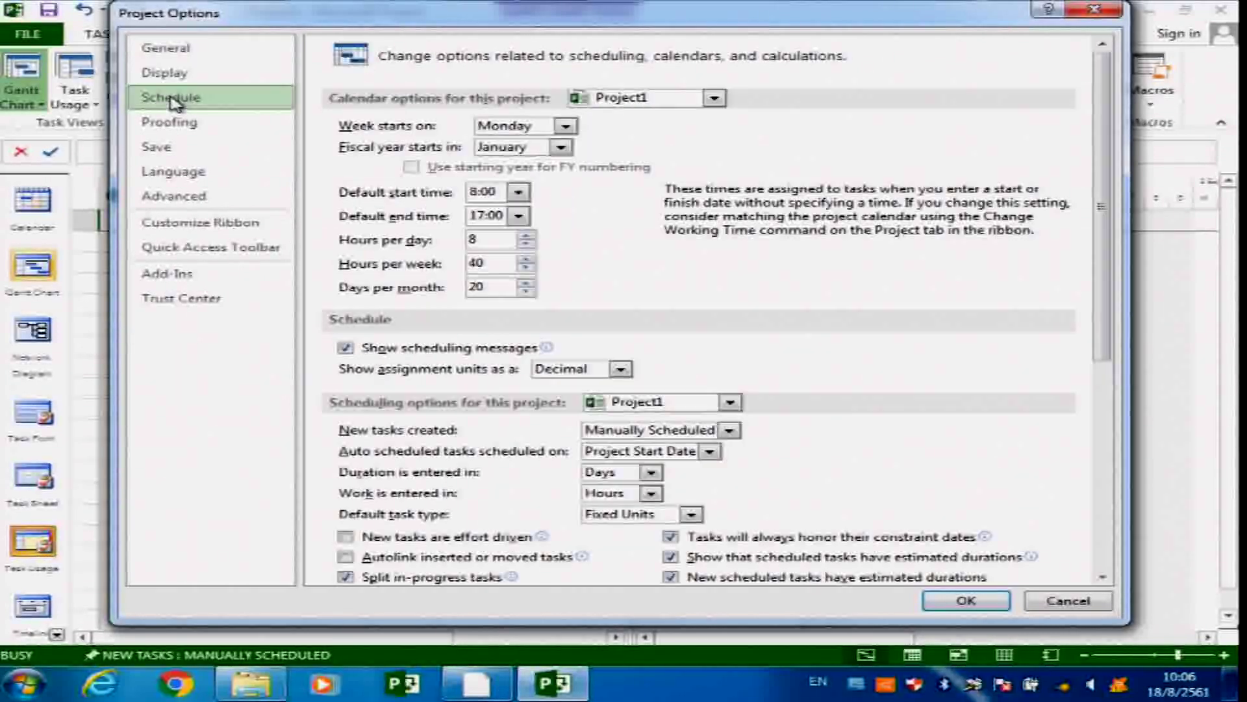
pyautogui.click(172, 121)
pyautogui.click(168, 147)
pyautogui.click(164, 171)
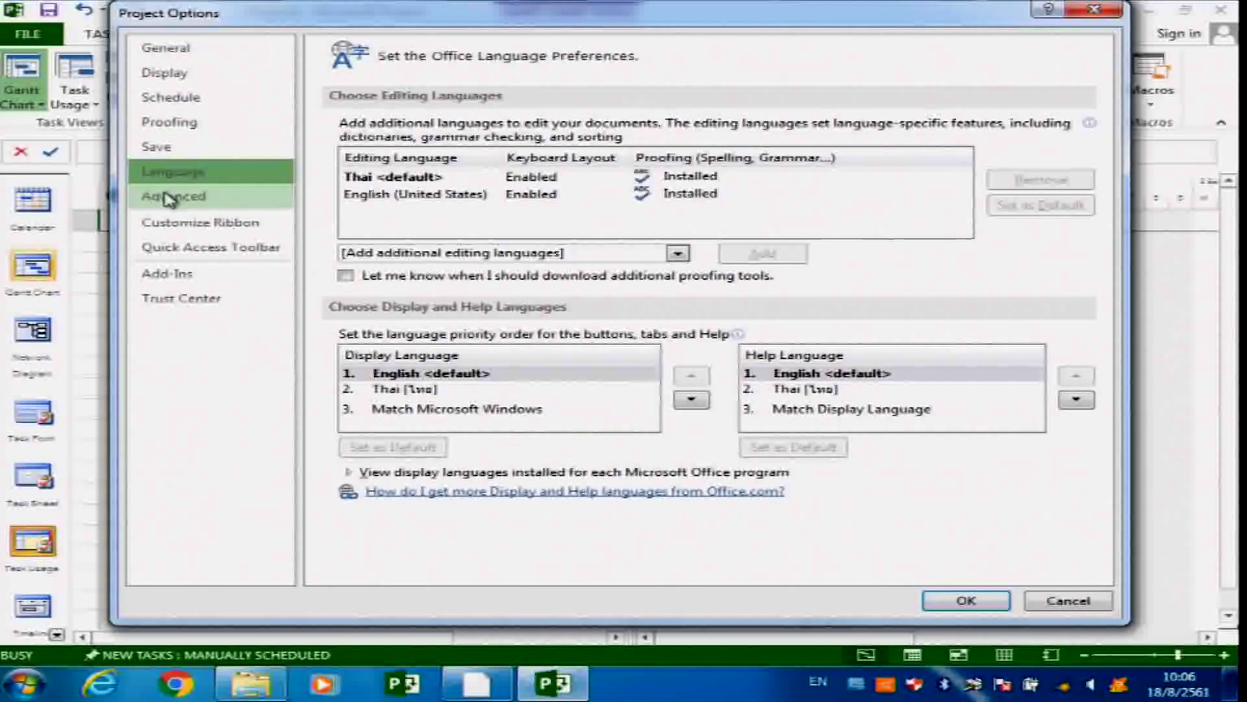
pyautogui.click(170, 196)
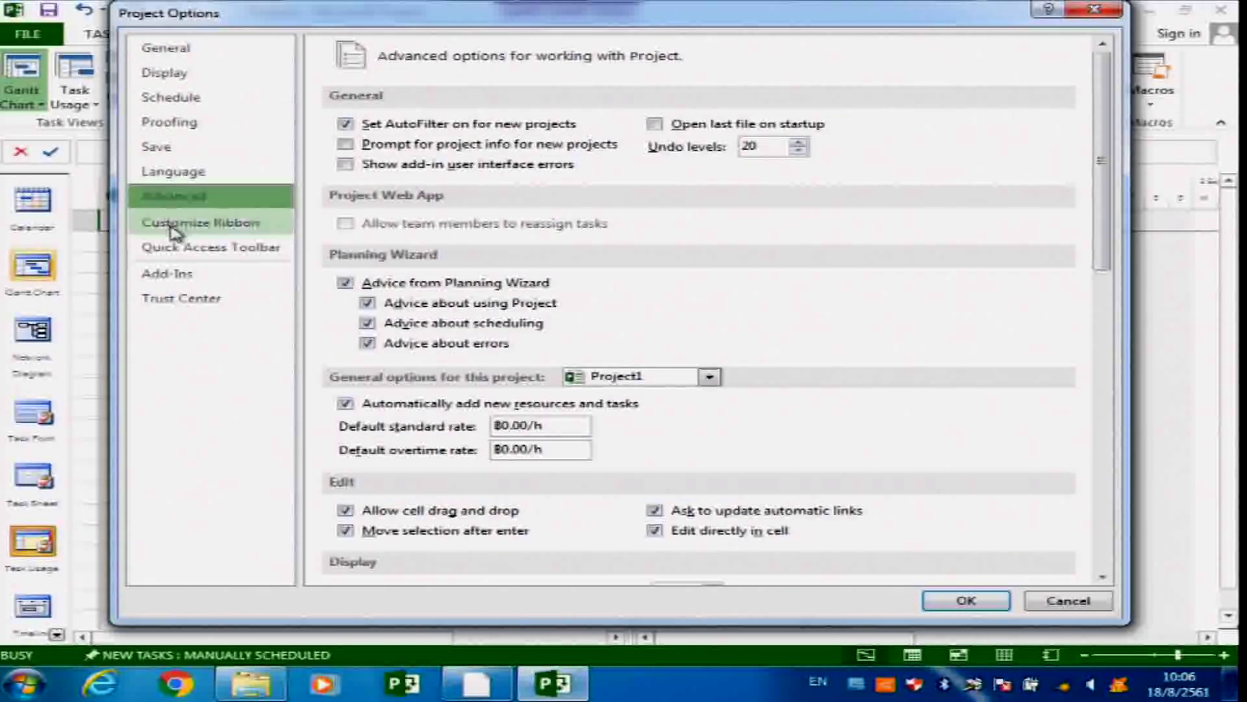
pyautogui.click(167, 74)
pyautogui.click(172, 56)
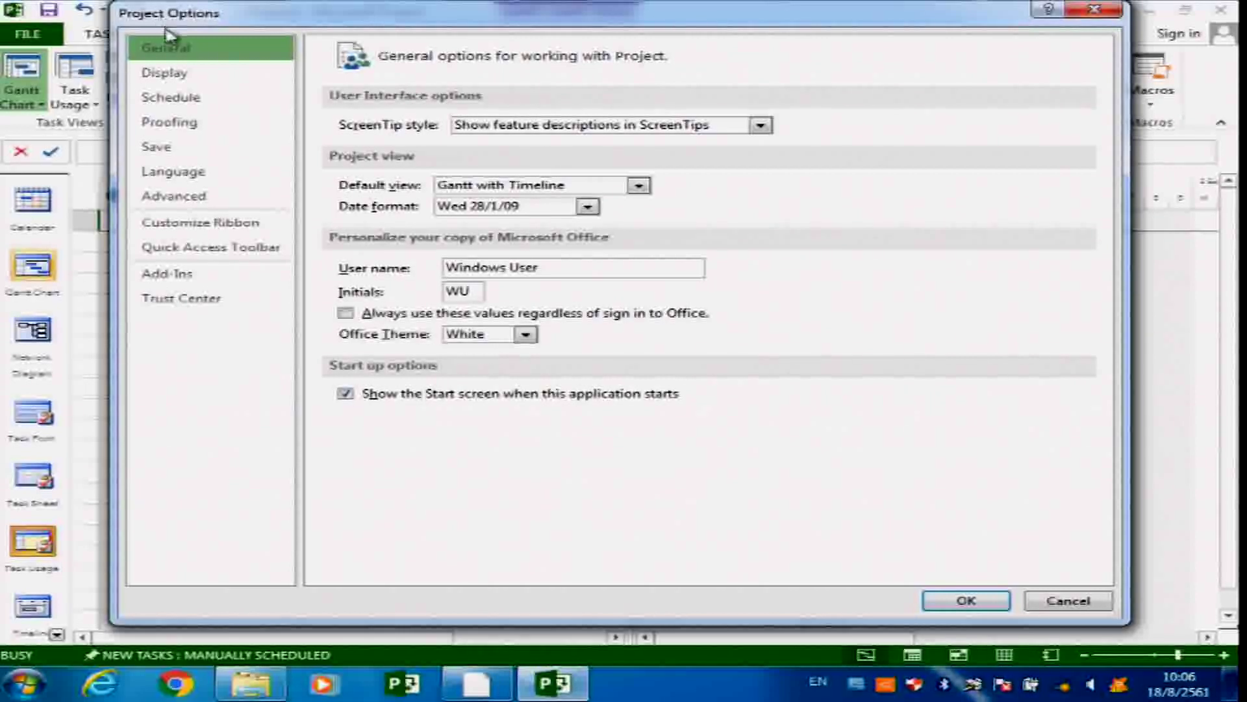
pyautogui.click(164, 72)
pyautogui.click(170, 98)
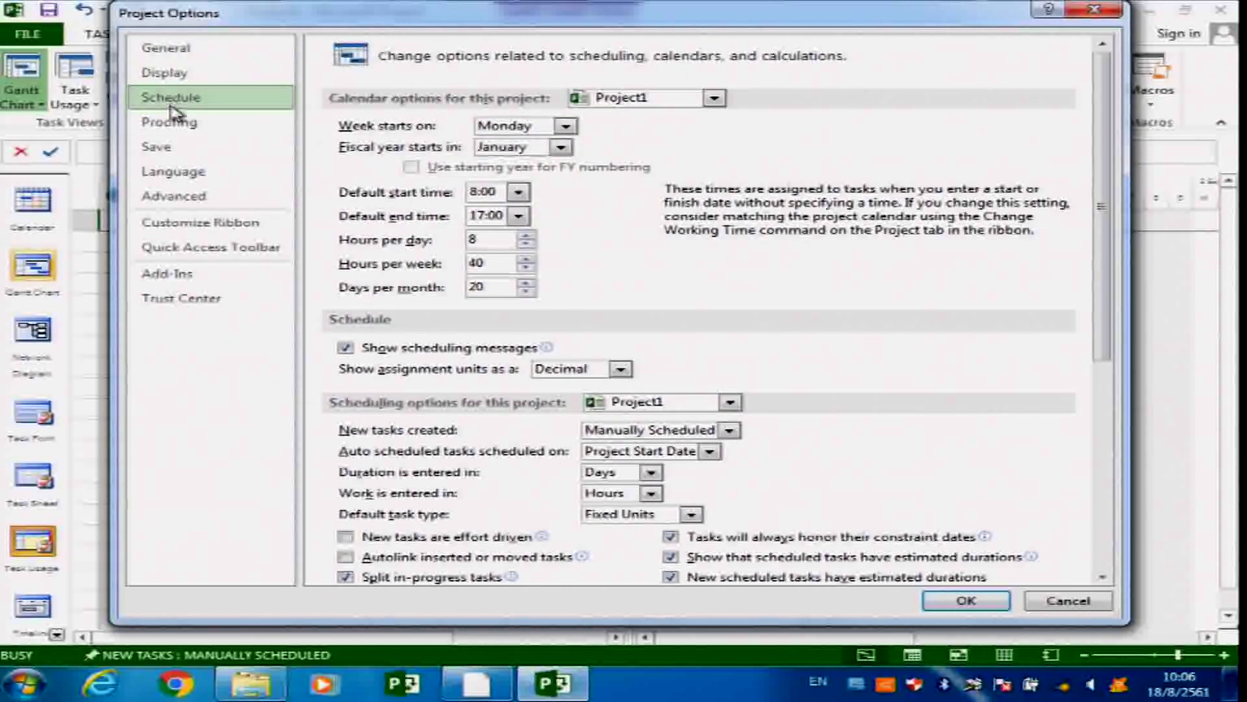
pyautogui.click(167, 52)
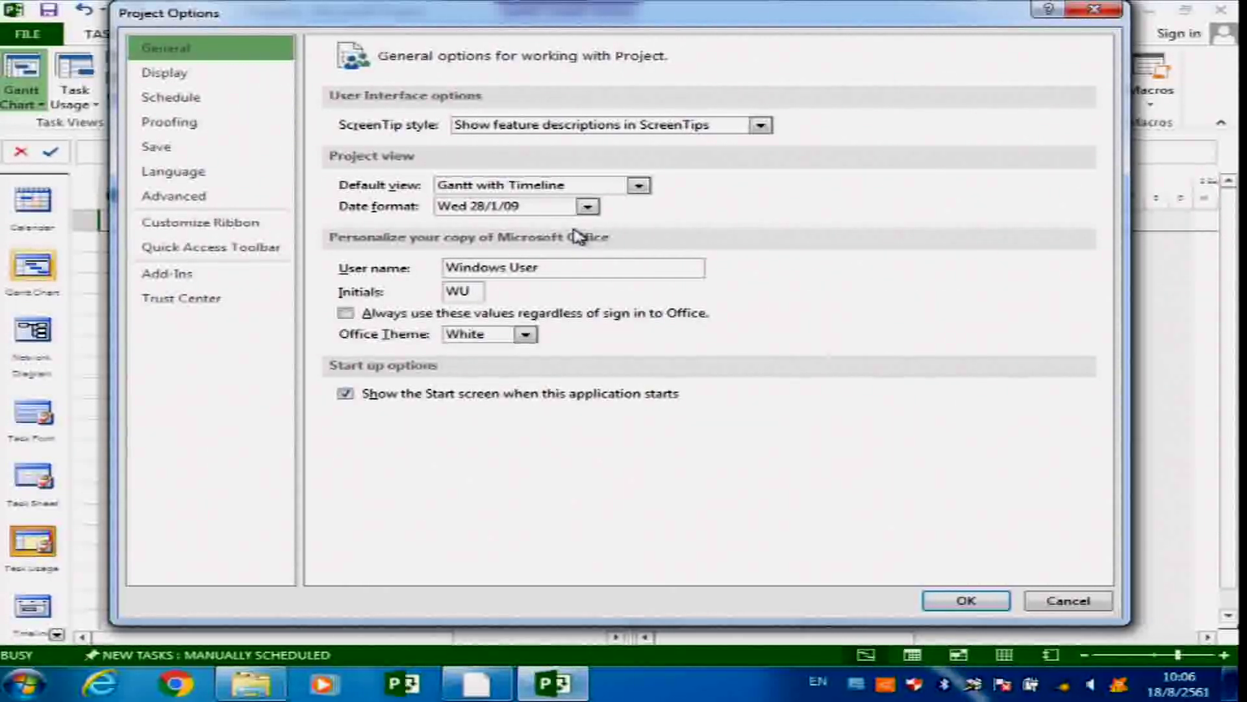
# Choose Gregorian Calendar as the calendar type in the Display options
pyautogui.click(161, 76)
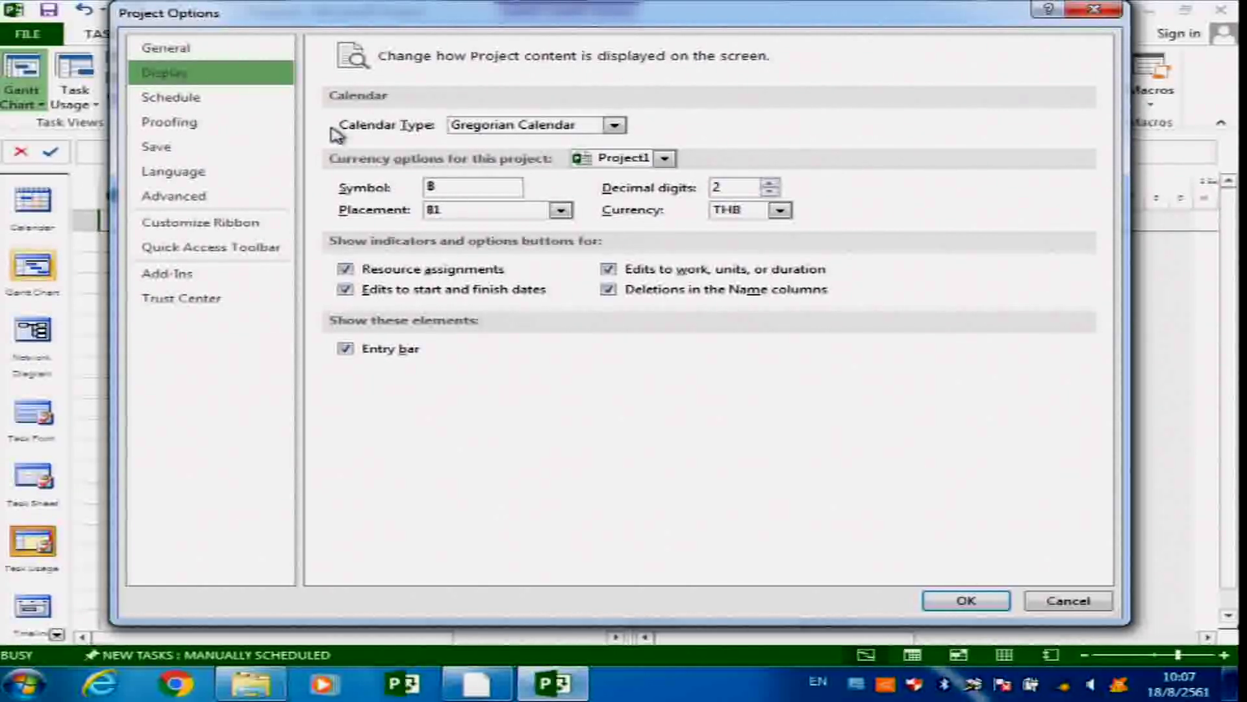
pyautogui.click(614, 126)
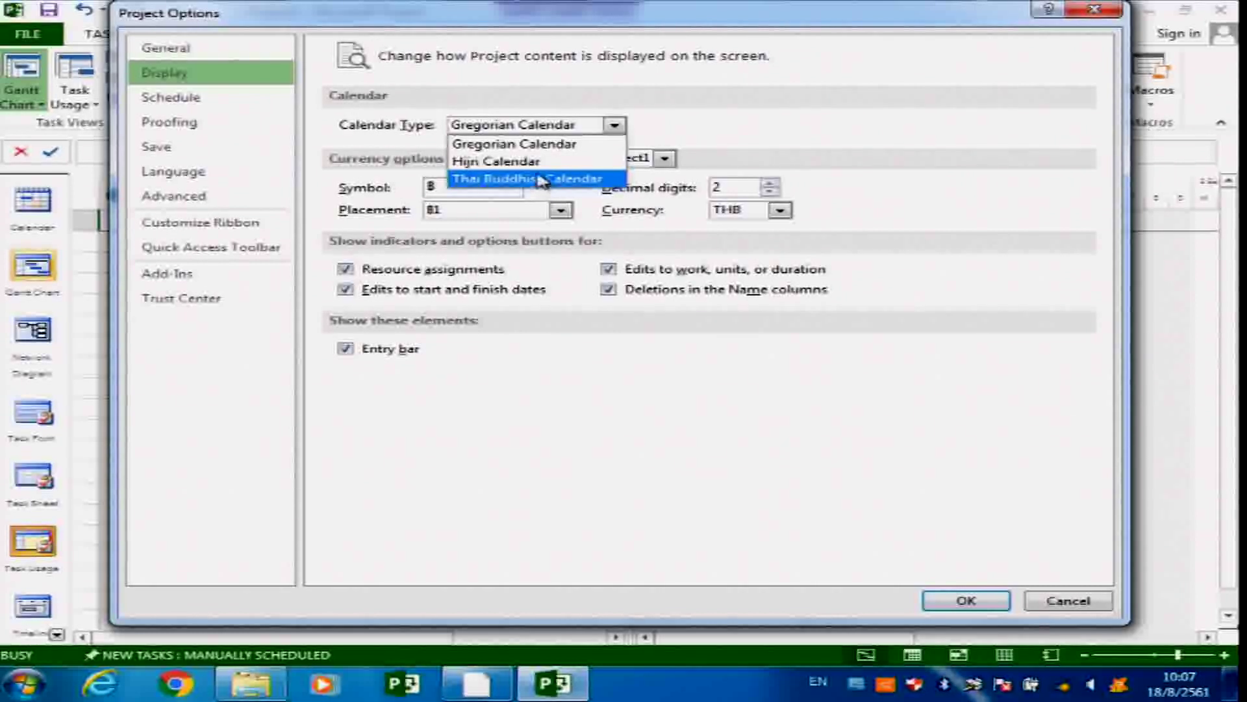
pyautogui.click(534, 148)
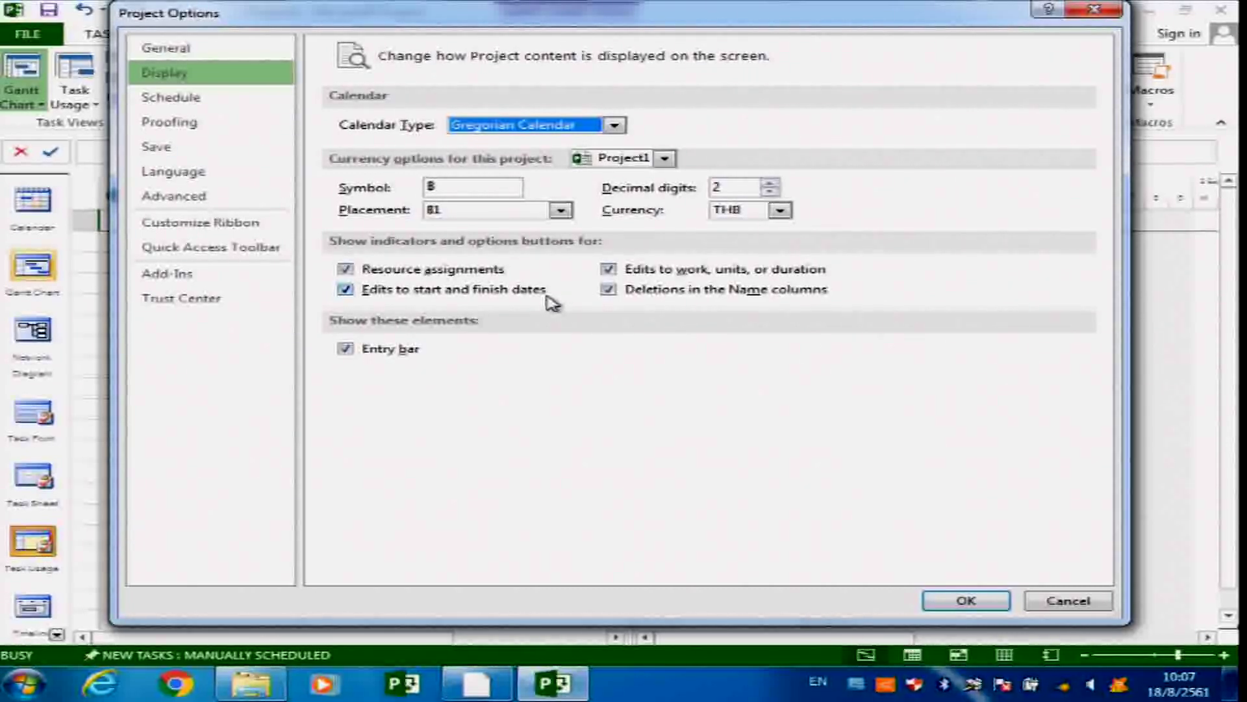
# Switch to the workshop PDF, highlight item 1.3 about the Thai currency, and return to Microsoft Project
pyautogui.click(481, 682)
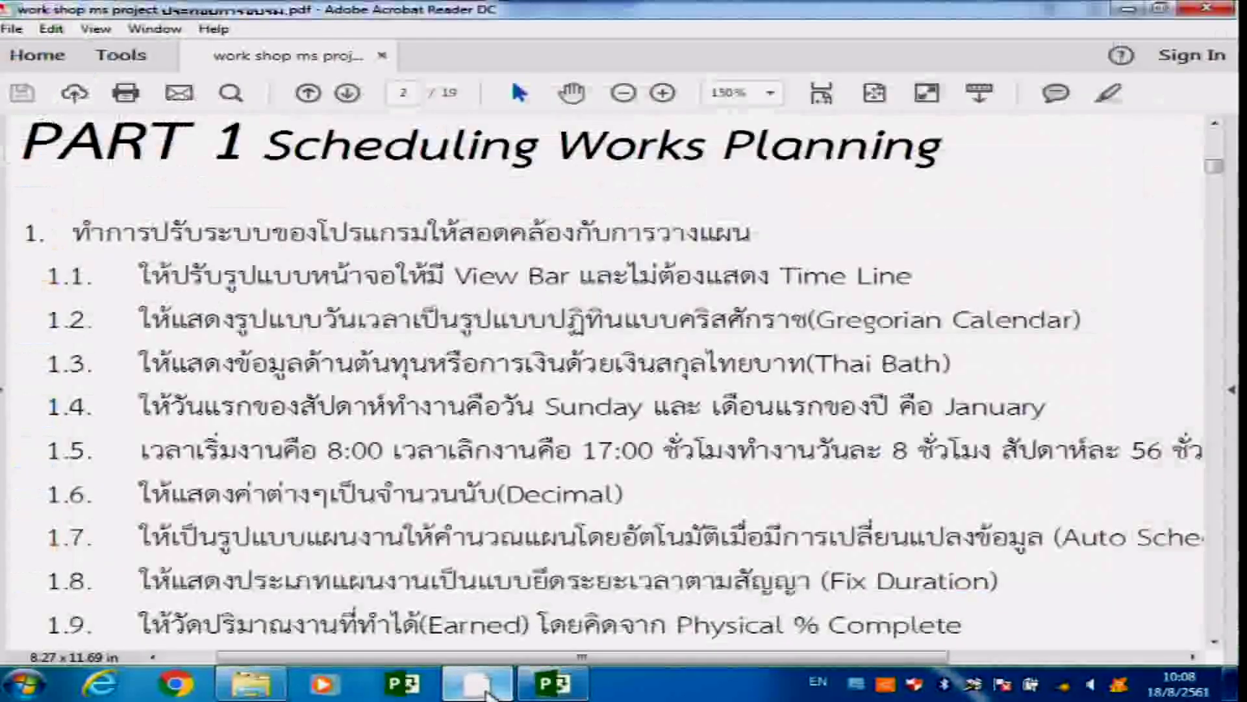
pyautogui.scroll(-1, 591, 418)
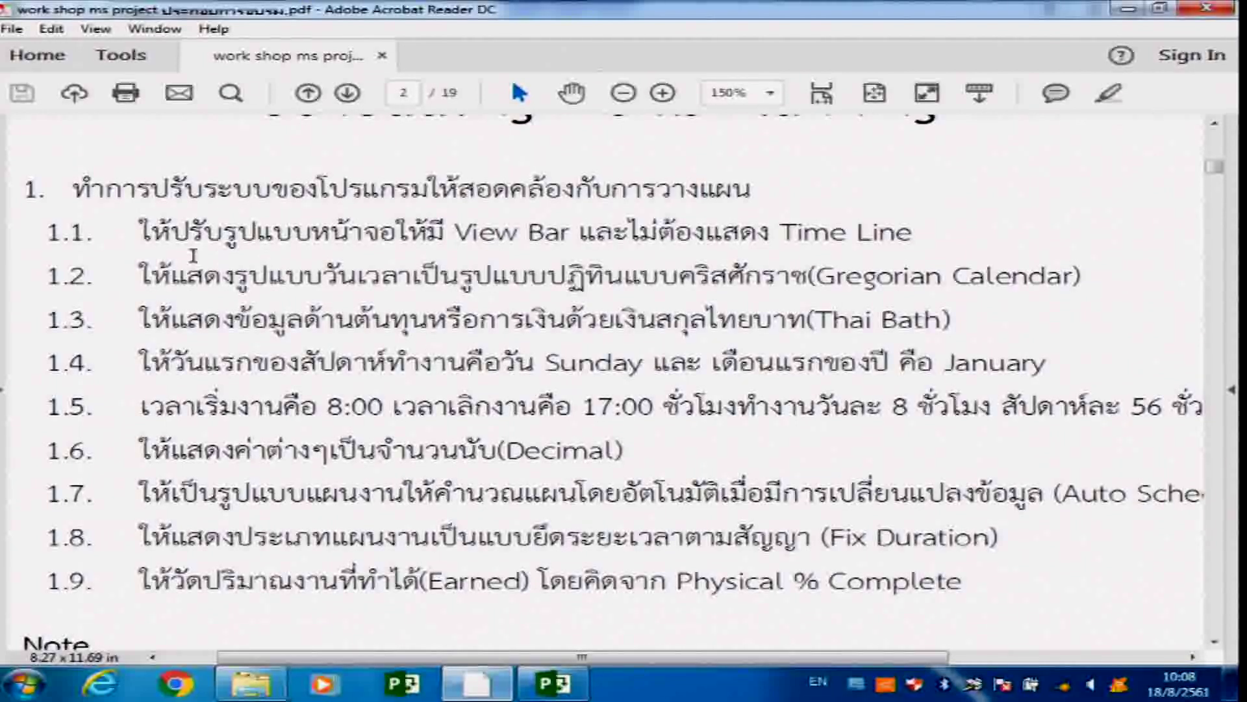
pyautogui.moveTo(39, 323); pyautogui.dragTo(968, 320)
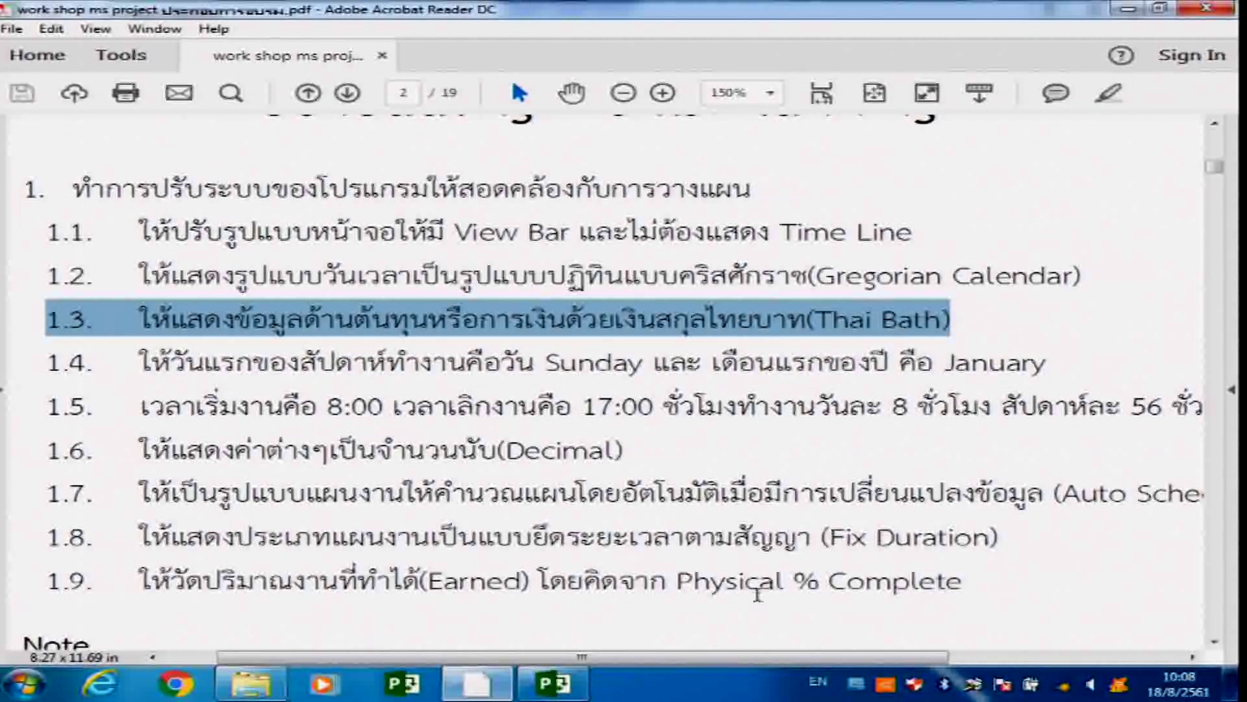
pyautogui.click(549, 694)
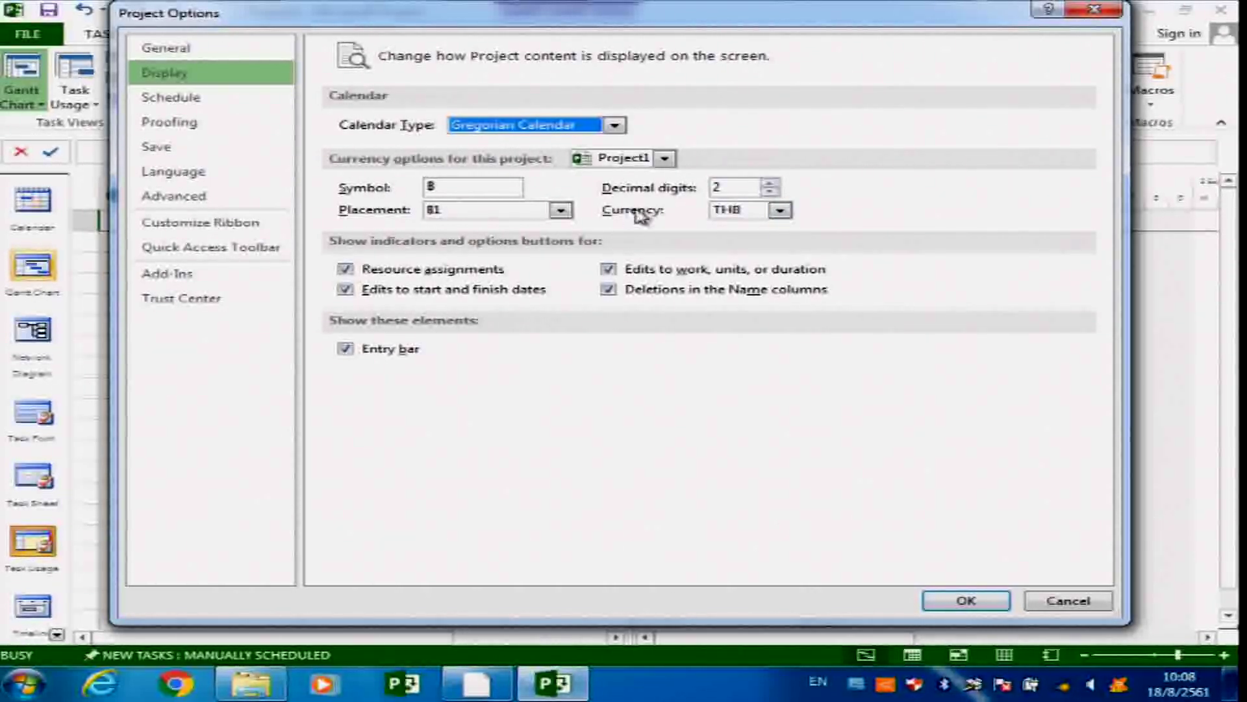
# Choose THB as the project's currency and review the currency symbol placement choices, keeping ฿1
pyautogui.click(780, 210)
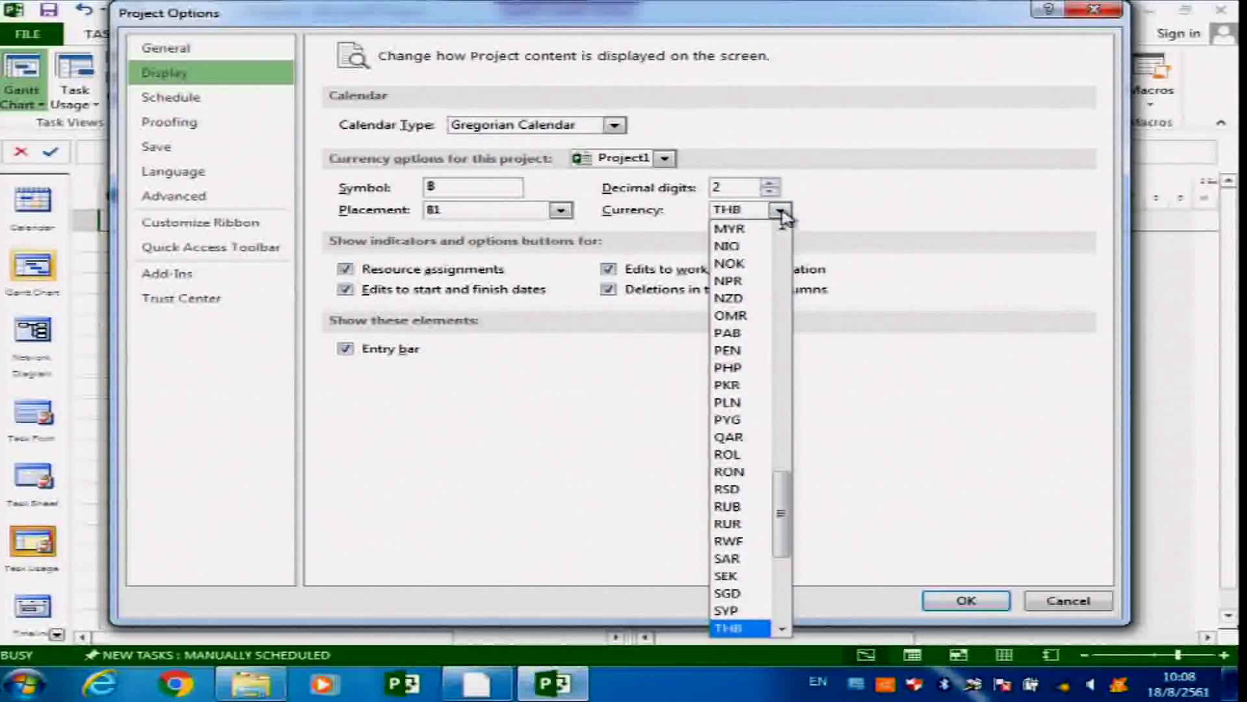
pyautogui.moveTo(790, 496); pyautogui.dragTo(788, 542)
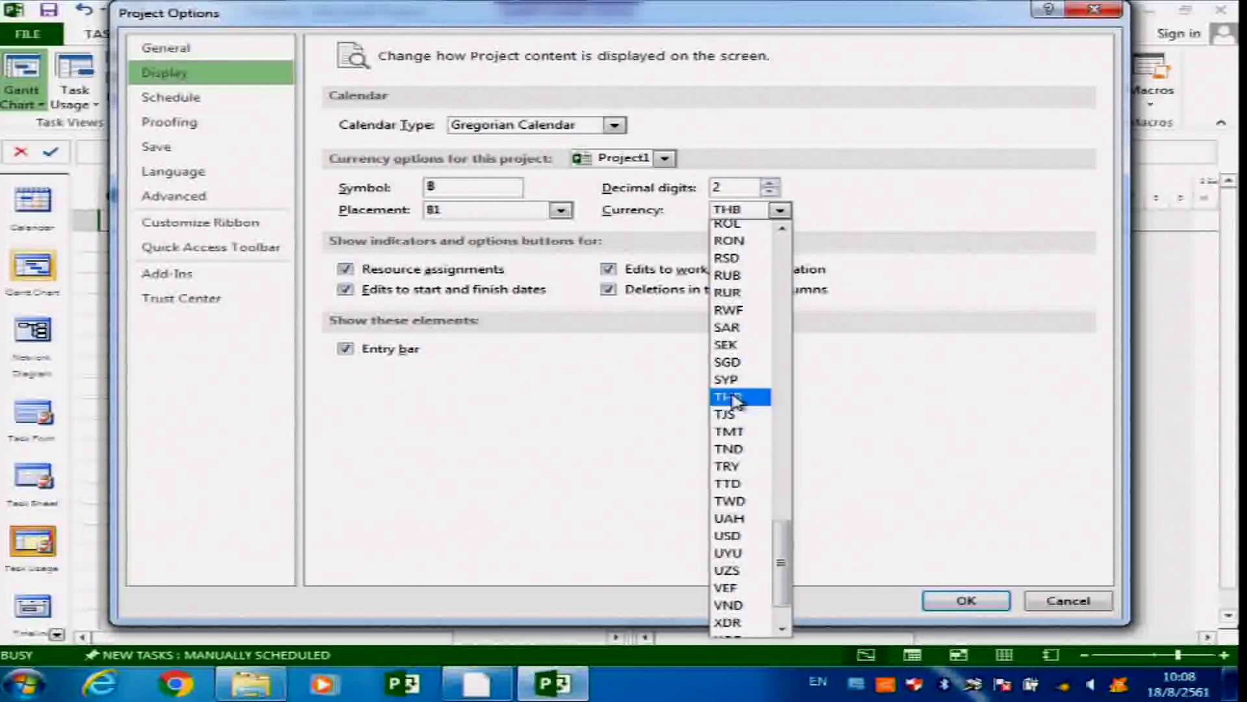
pyautogui.click(733, 397)
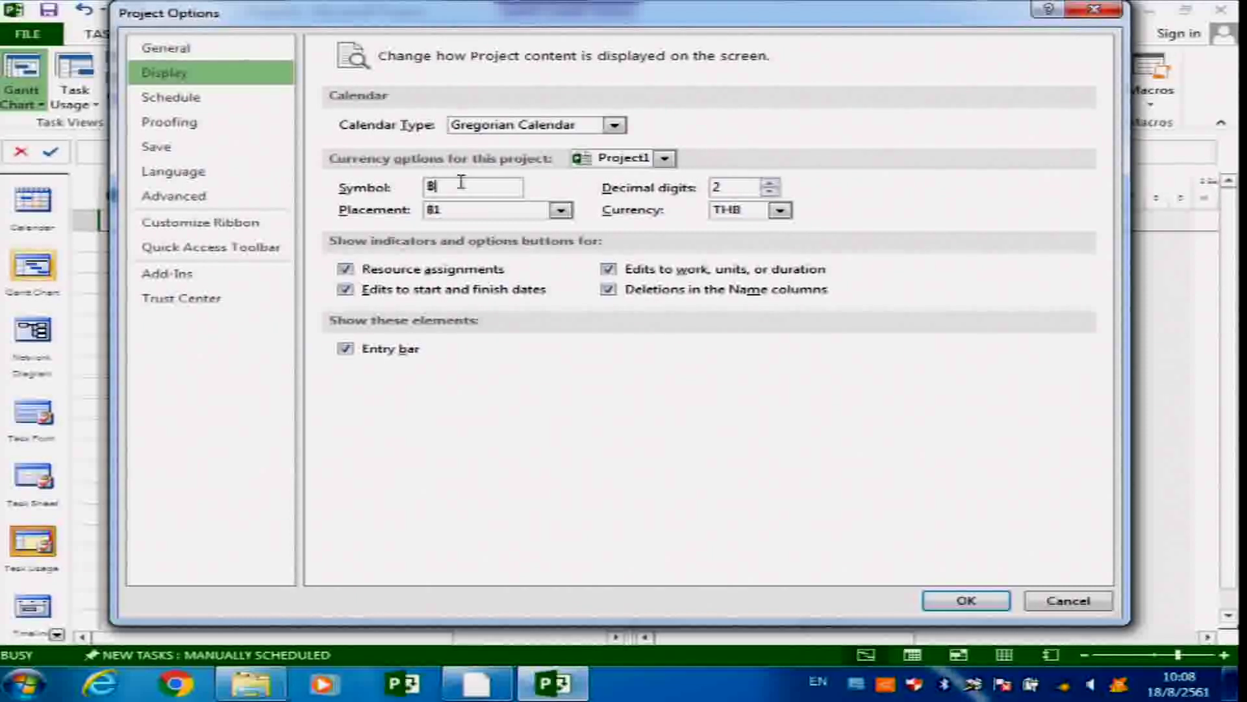
pyautogui.click(560, 210)
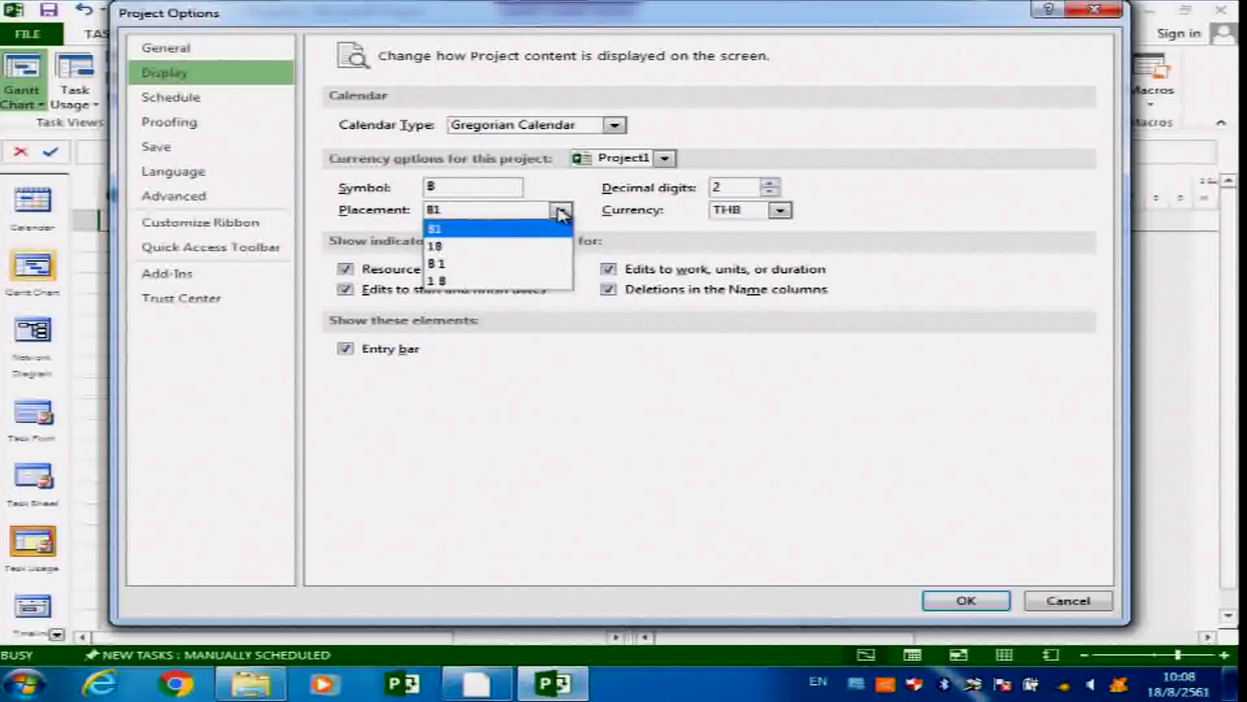
pyautogui.click(562, 212)
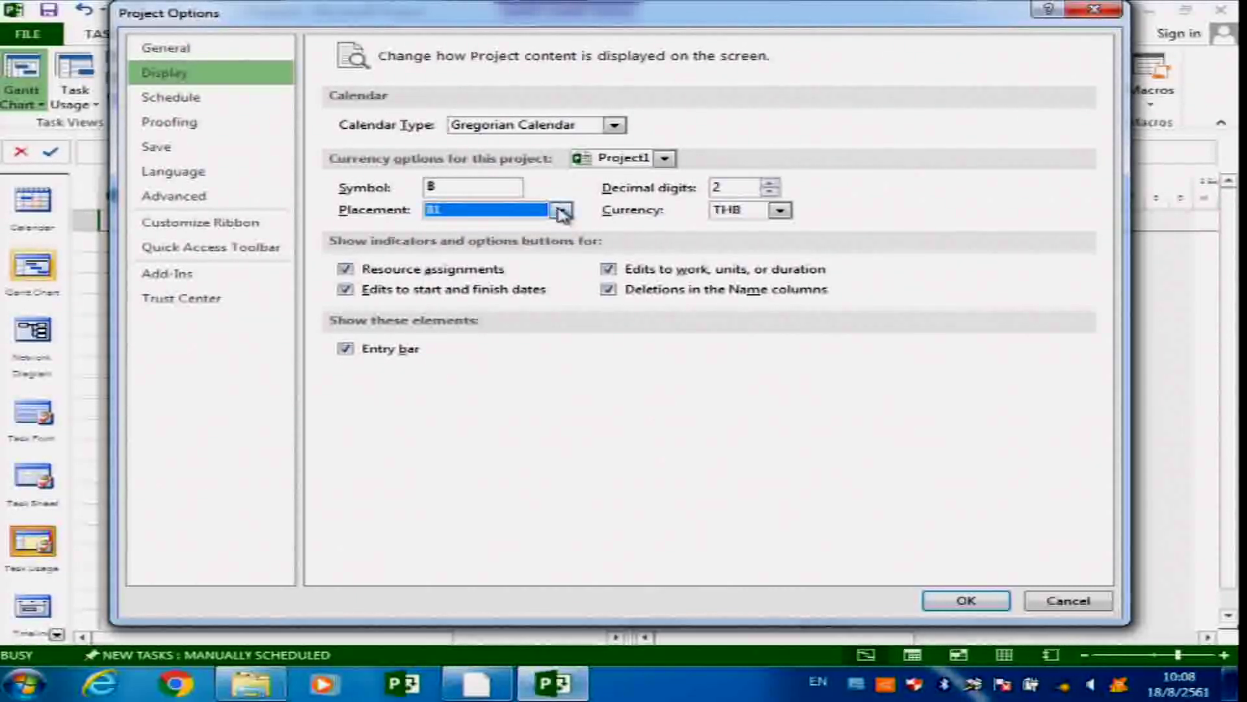
# Lower the currency's decimal digits and raise them back to 2
pyautogui.click(745, 186)
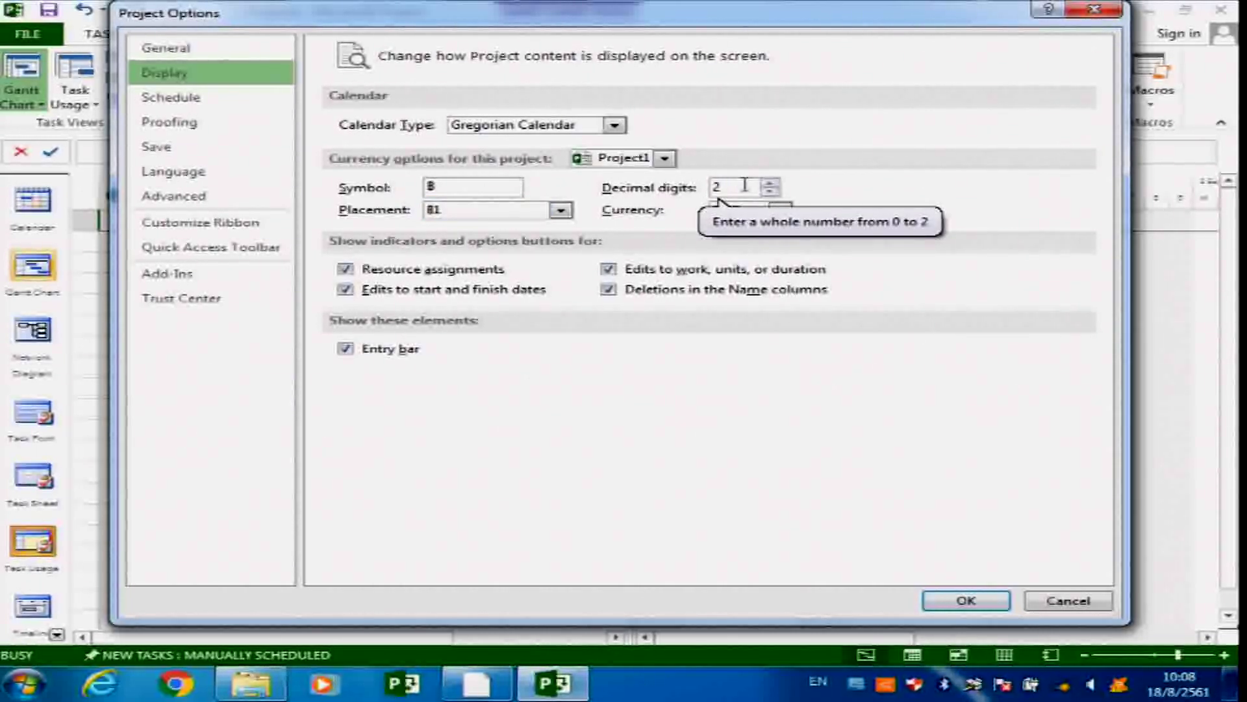
pyautogui.doubleClick(750, 188)
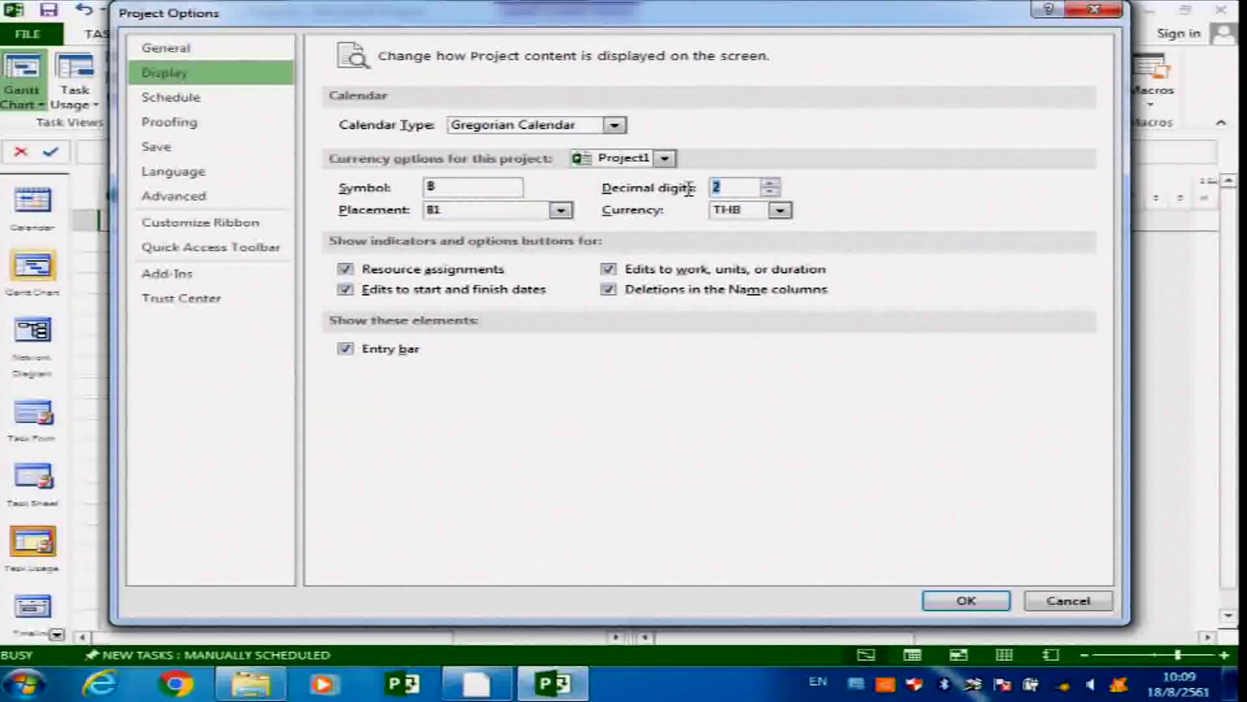
pyautogui.click(770, 191)
pyautogui.click(770, 183)
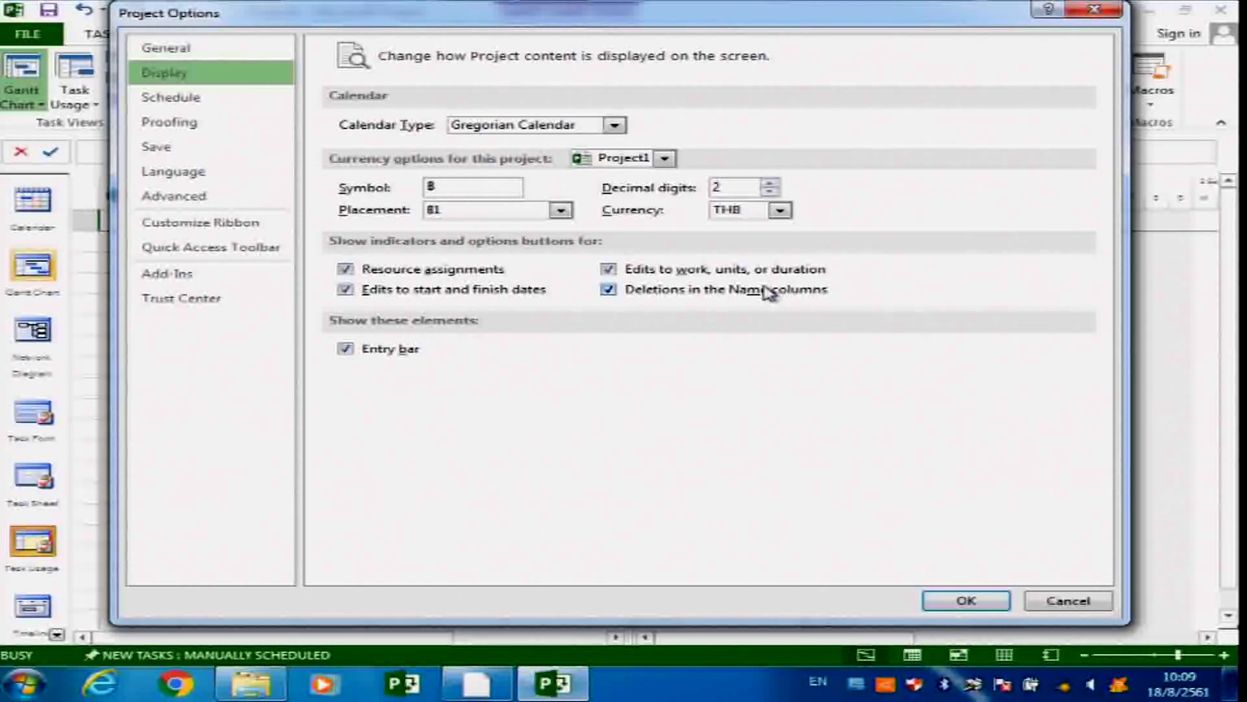
# View the Schedule options, highlight item 1.4 about the week and year start in the workshop PDF, and return to Microsoft Project
pyautogui.click(168, 99)
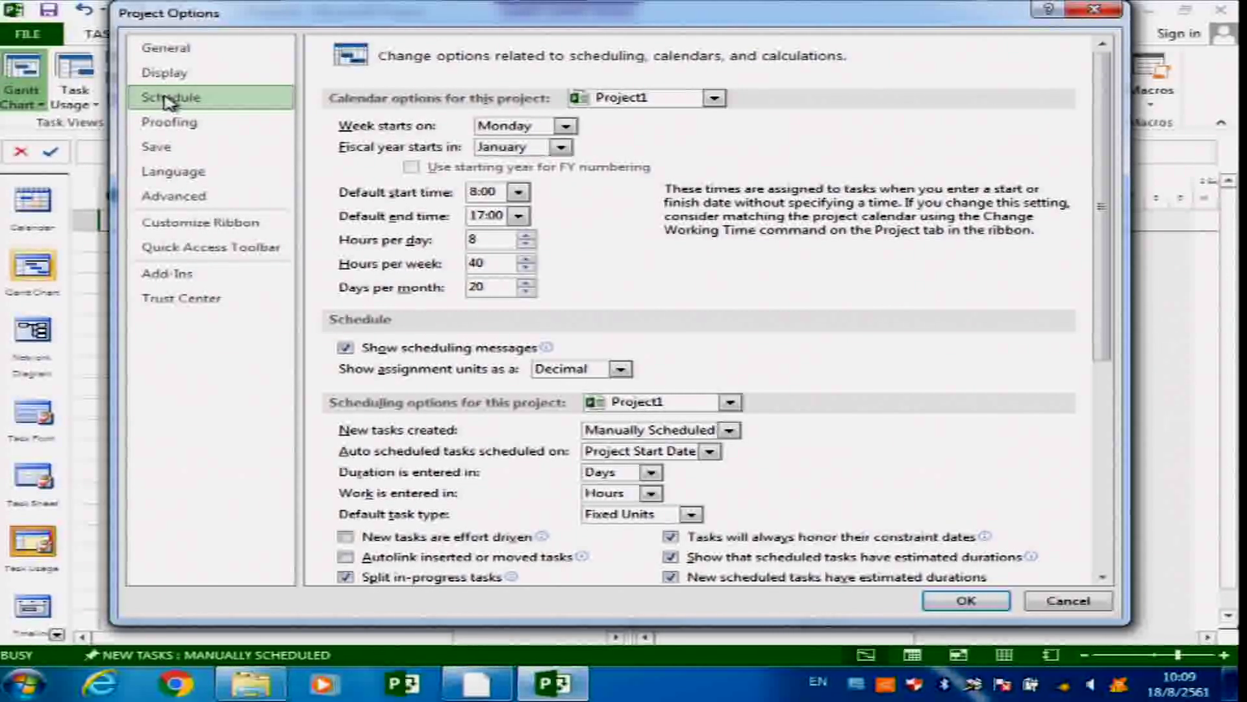
pyautogui.click(461, 691)
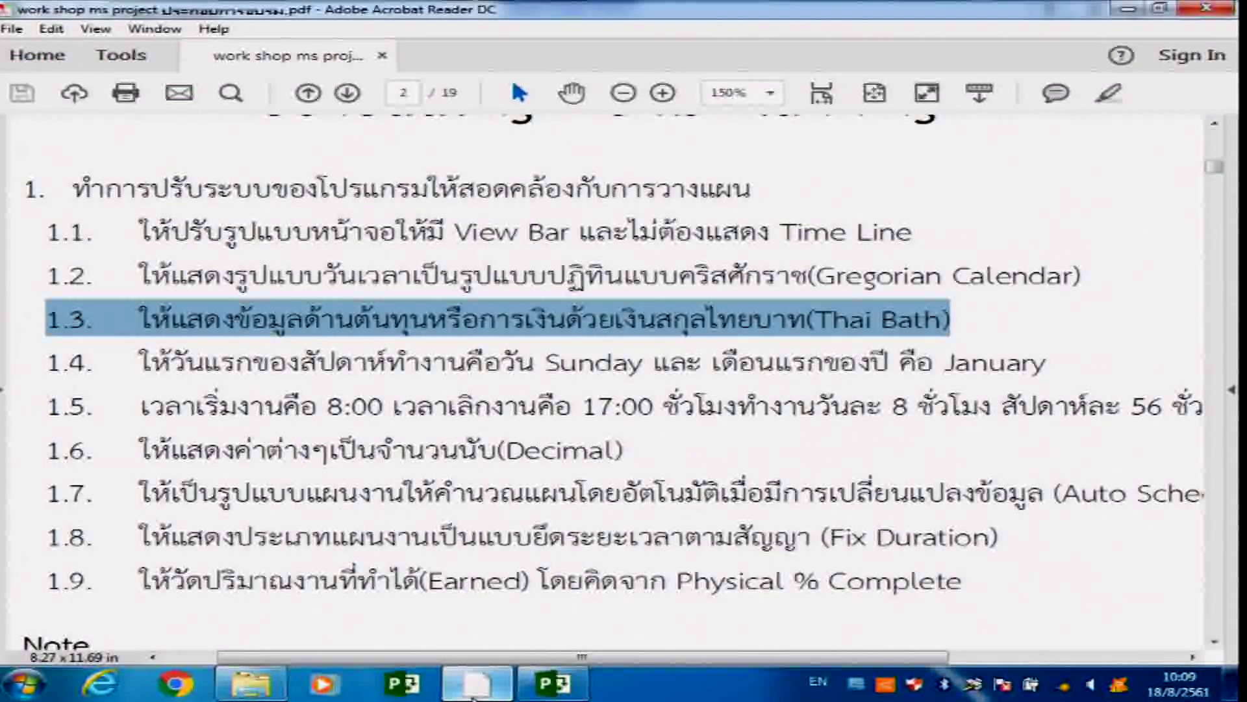
pyautogui.moveTo(50, 361); pyautogui.dragTo(1025, 376)
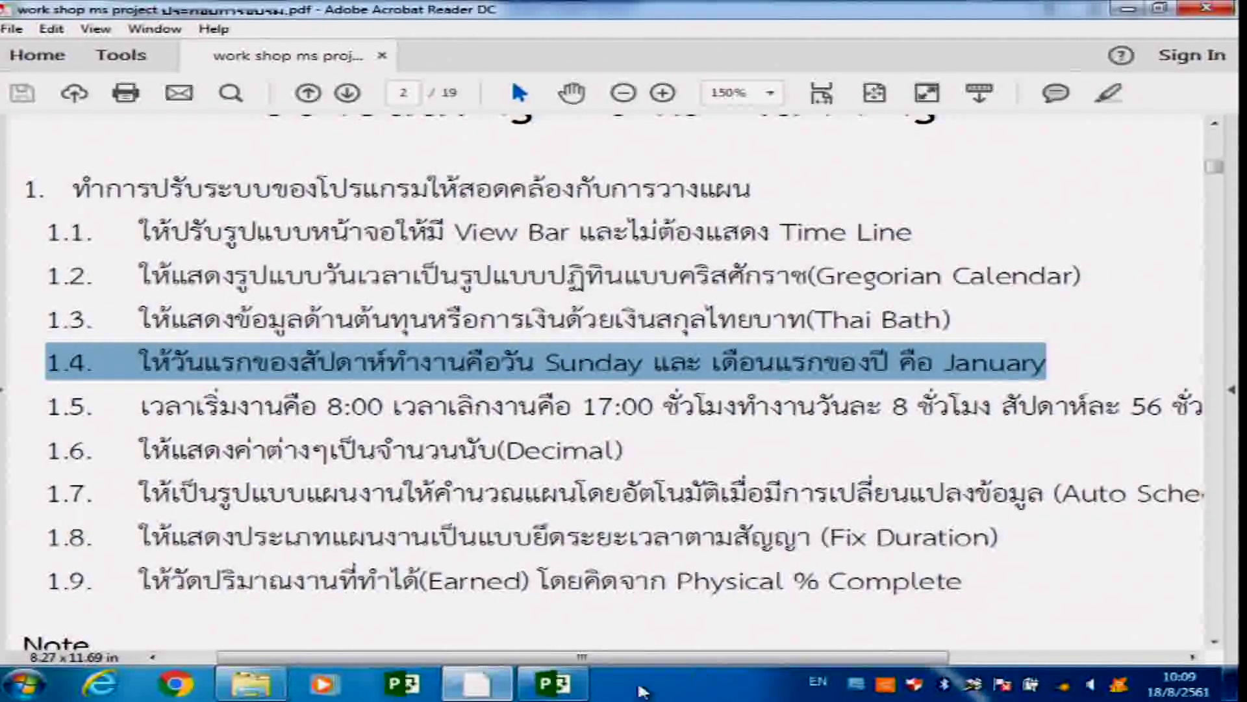
pyautogui.click(575, 696)
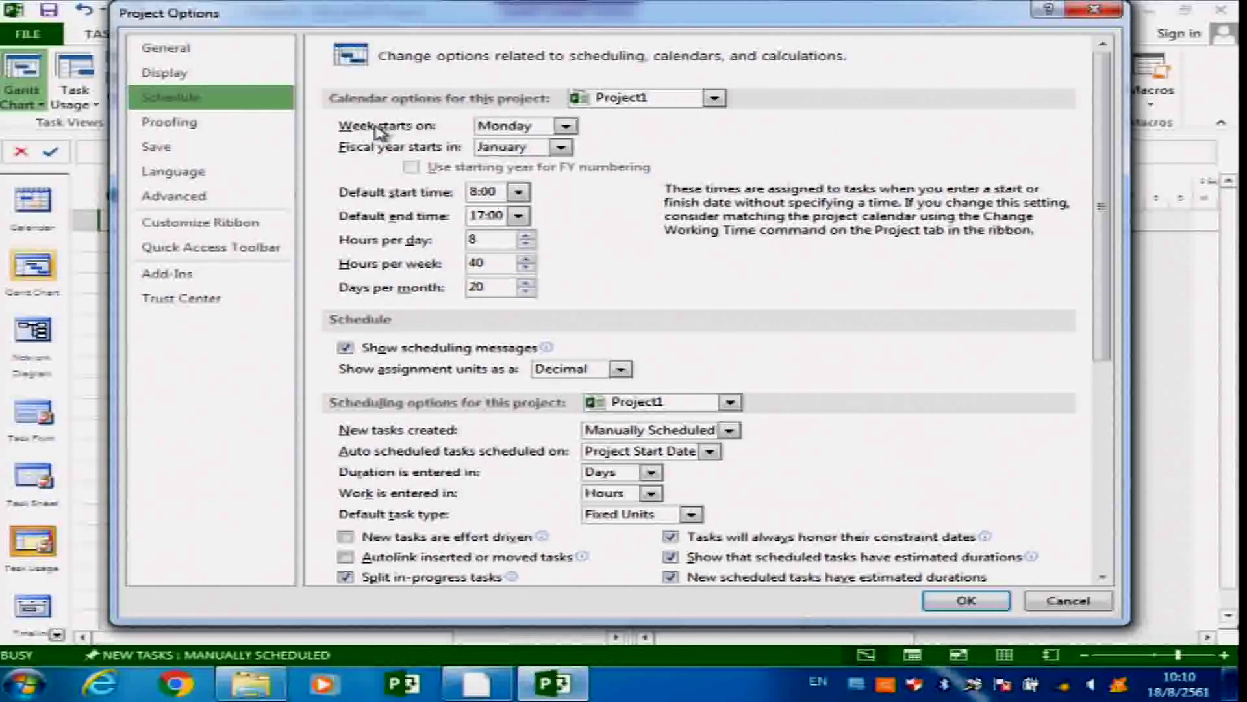
# Set the week to start on Sunday for Project1, and close Project Options without saving
pyautogui.click(566, 127)
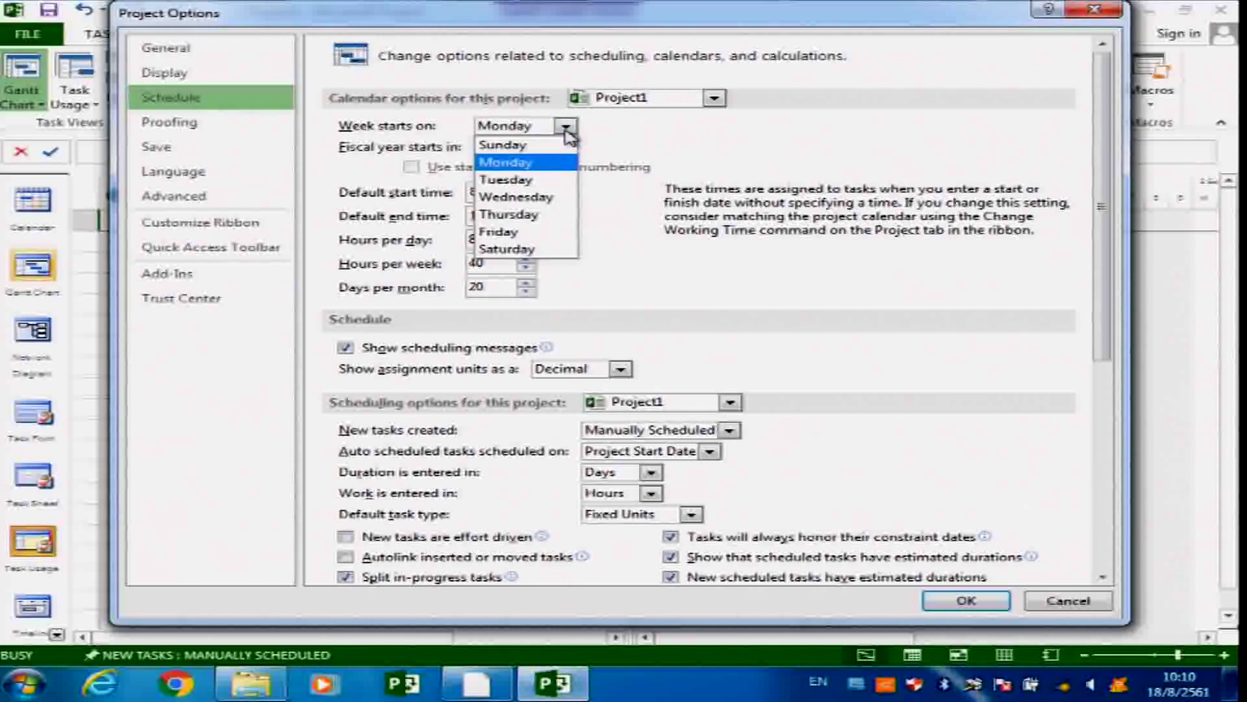
pyautogui.click(549, 142)
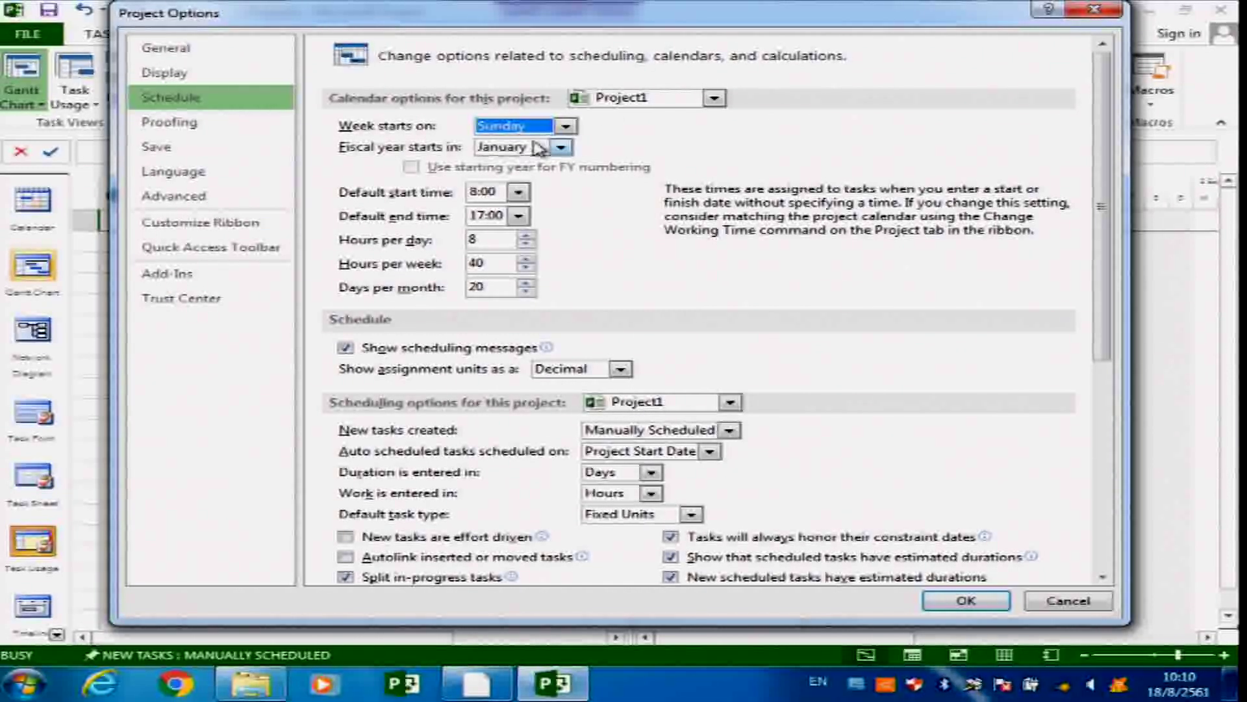
pyautogui.click(1069, 601)
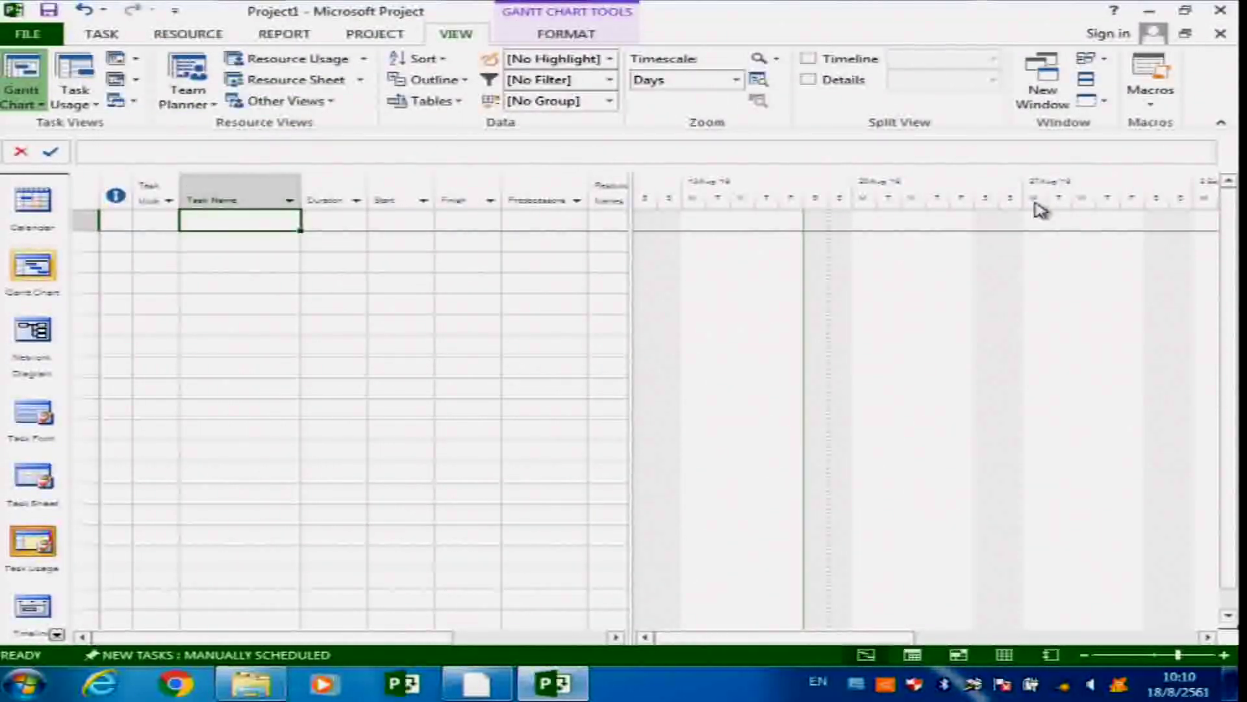
# Zoom the Gantt chart timescale in one level and undo the zoom
pyautogui.click(1225, 659)
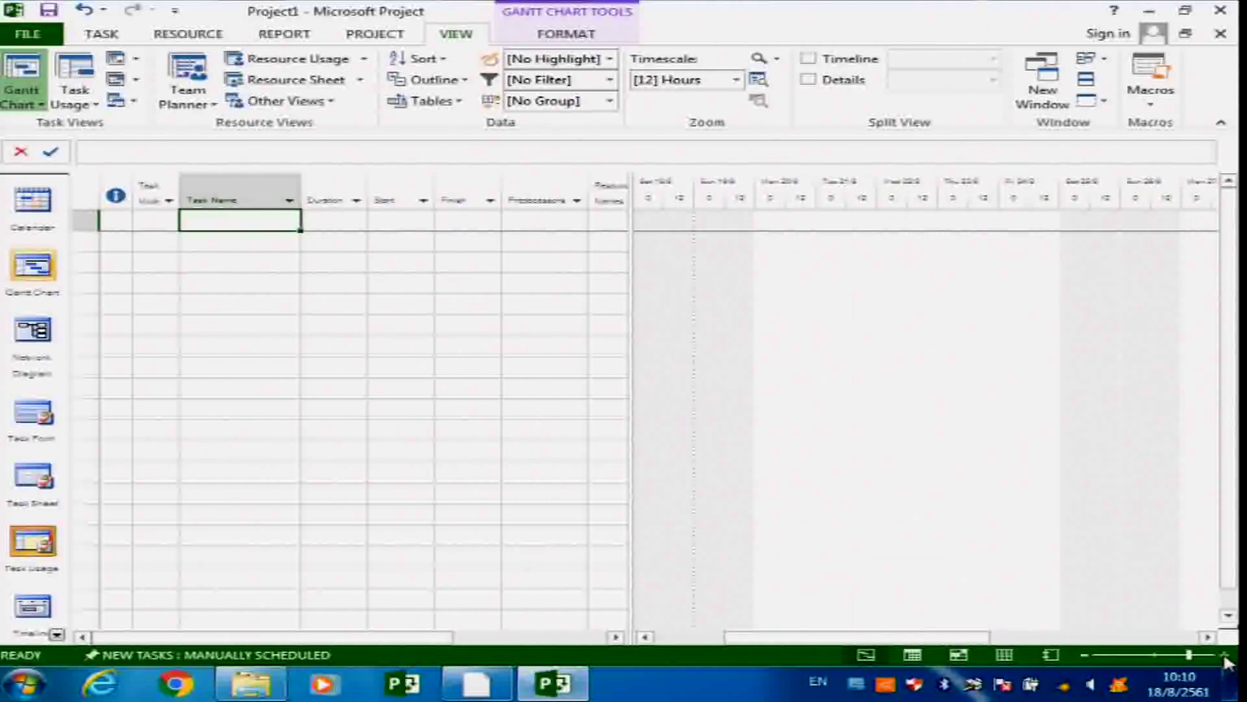
pyautogui.click(83, 13)
# Set the font size to 14 for all items in the Gantt chart's text styles
pyautogui.click(529, 35)
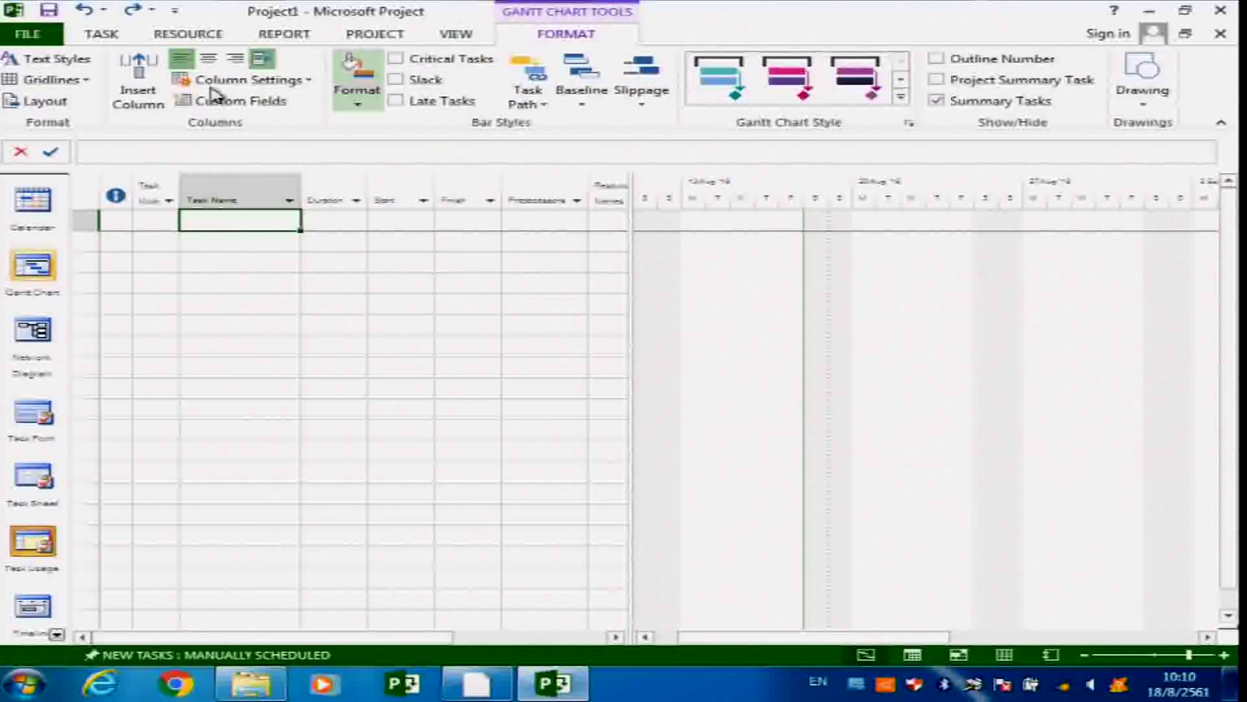
pyautogui.click(48, 58)
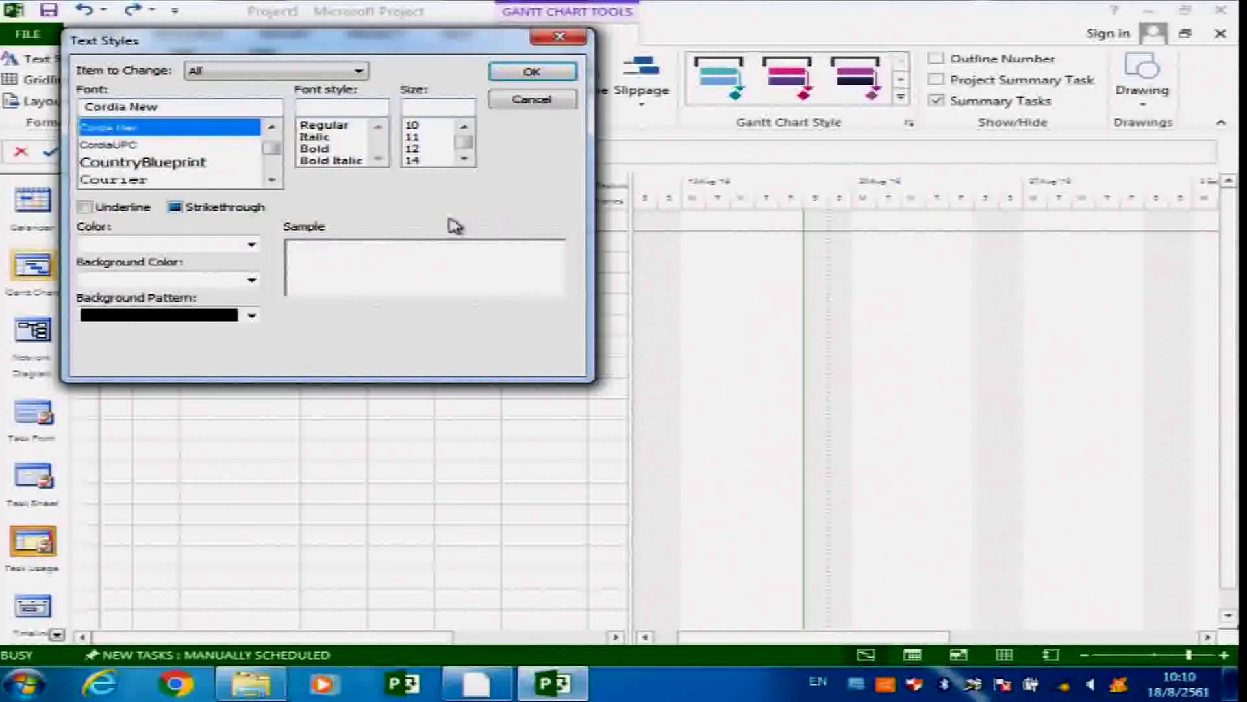
pyautogui.click(425, 160)
pyautogui.click(515, 78)
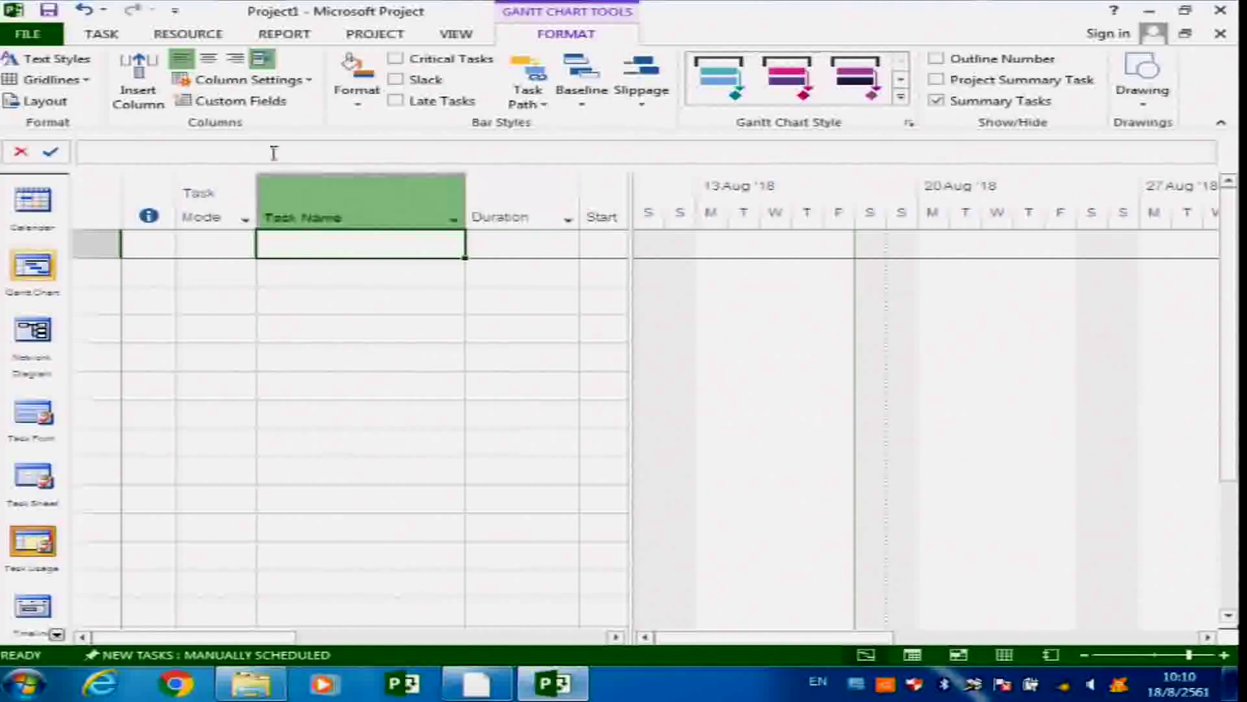
# Set the week to start on Sunday in Project1's Schedule options and apply the change
pyautogui.click(38, 39)
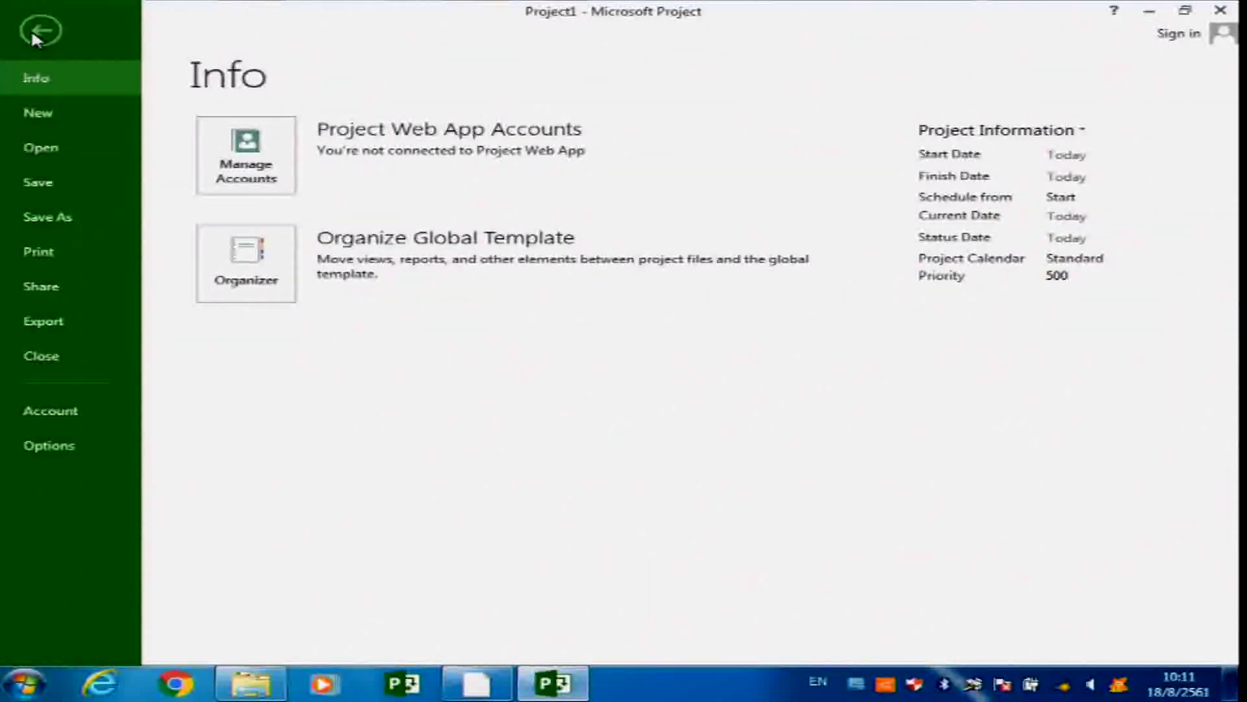
pyautogui.click(50, 445)
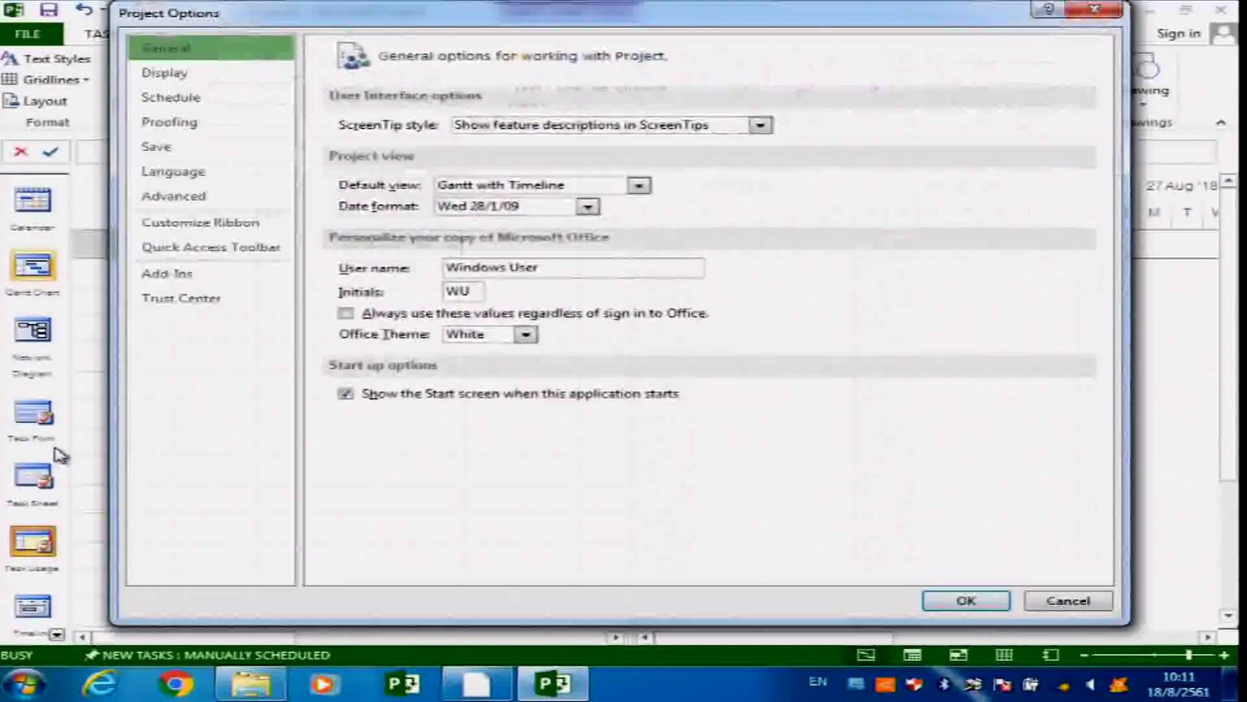
pyautogui.click(159, 98)
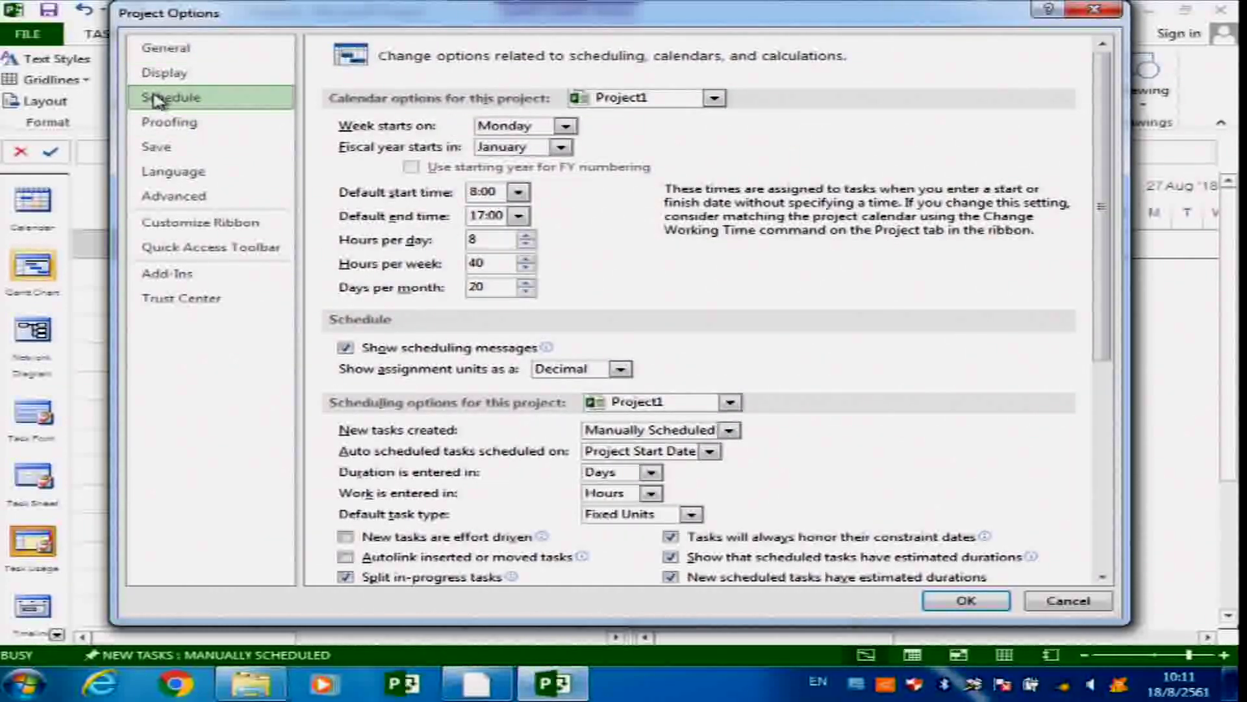
pyautogui.click(566, 126)
pyautogui.click(513, 144)
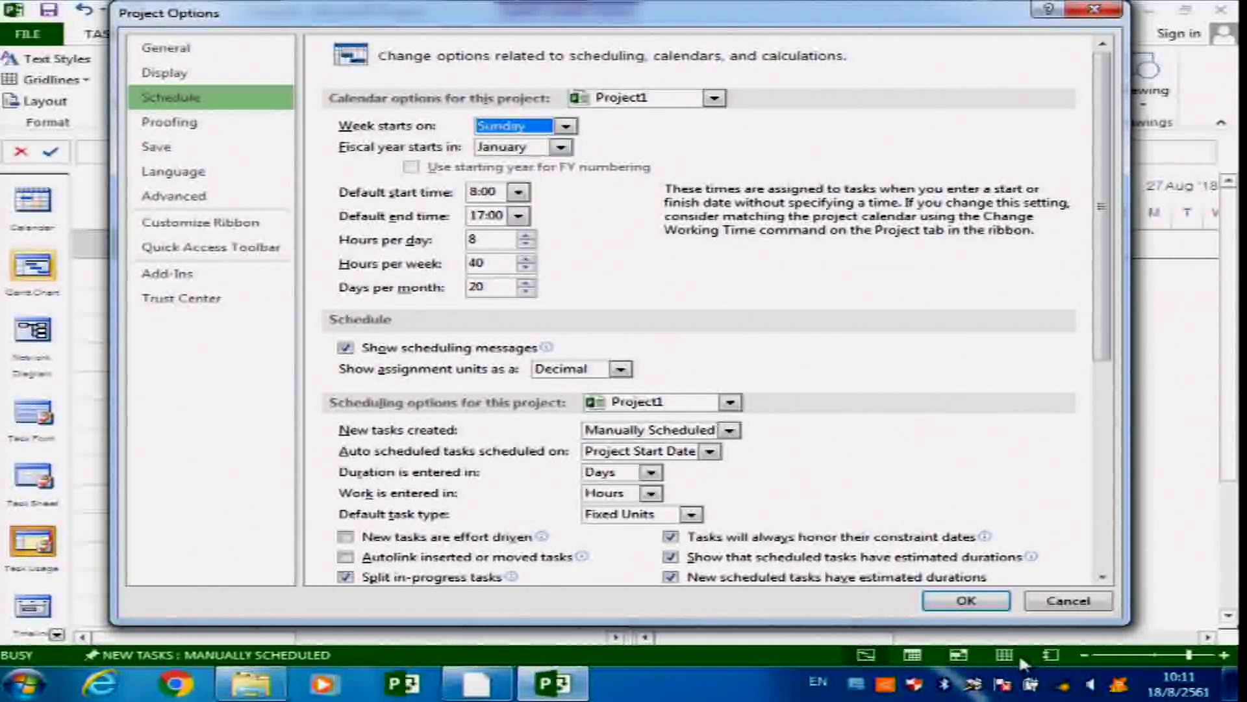
pyautogui.click(966, 600)
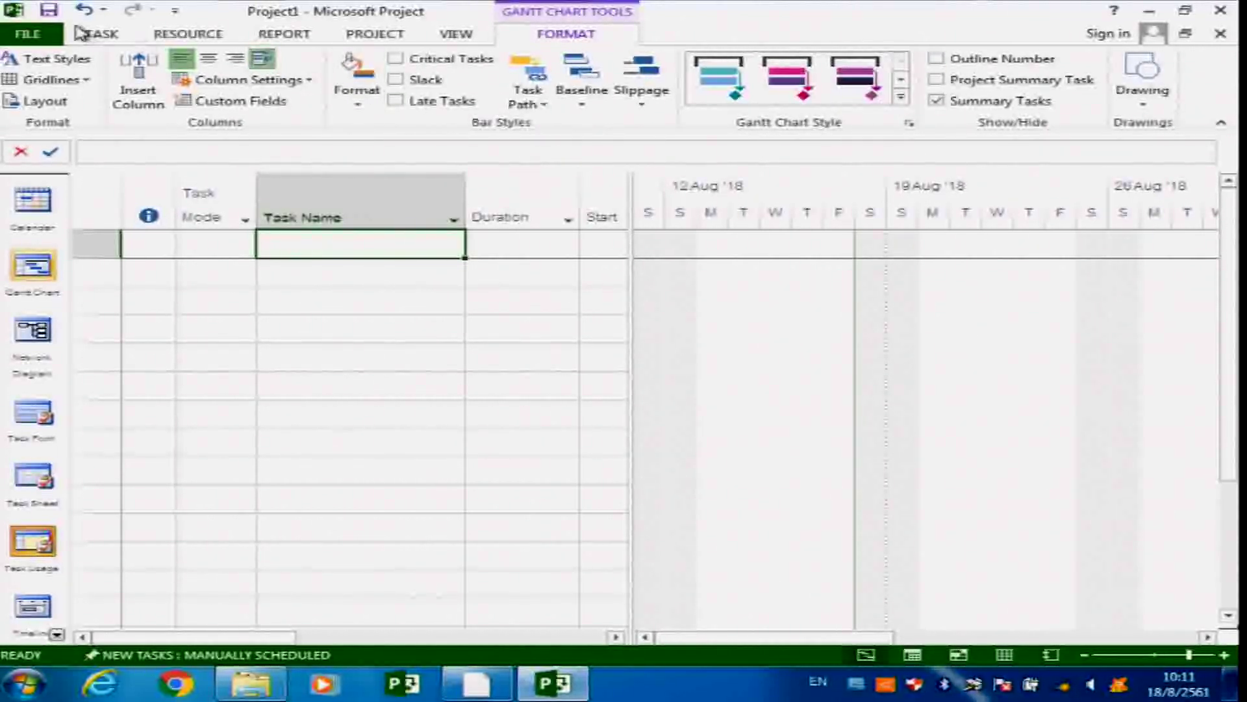
# Reopen the Schedule options and set Project1's fiscal year to start in January
pyautogui.click(36, 36)
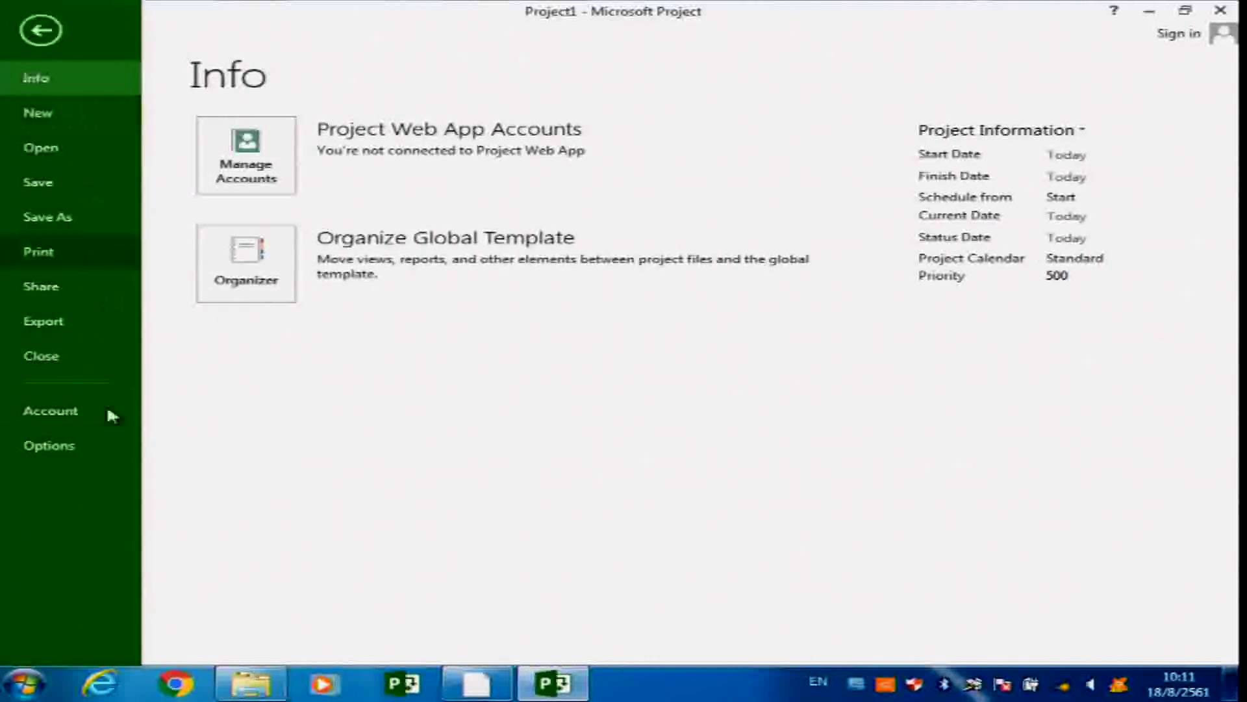
pyautogui.click(57, 455)
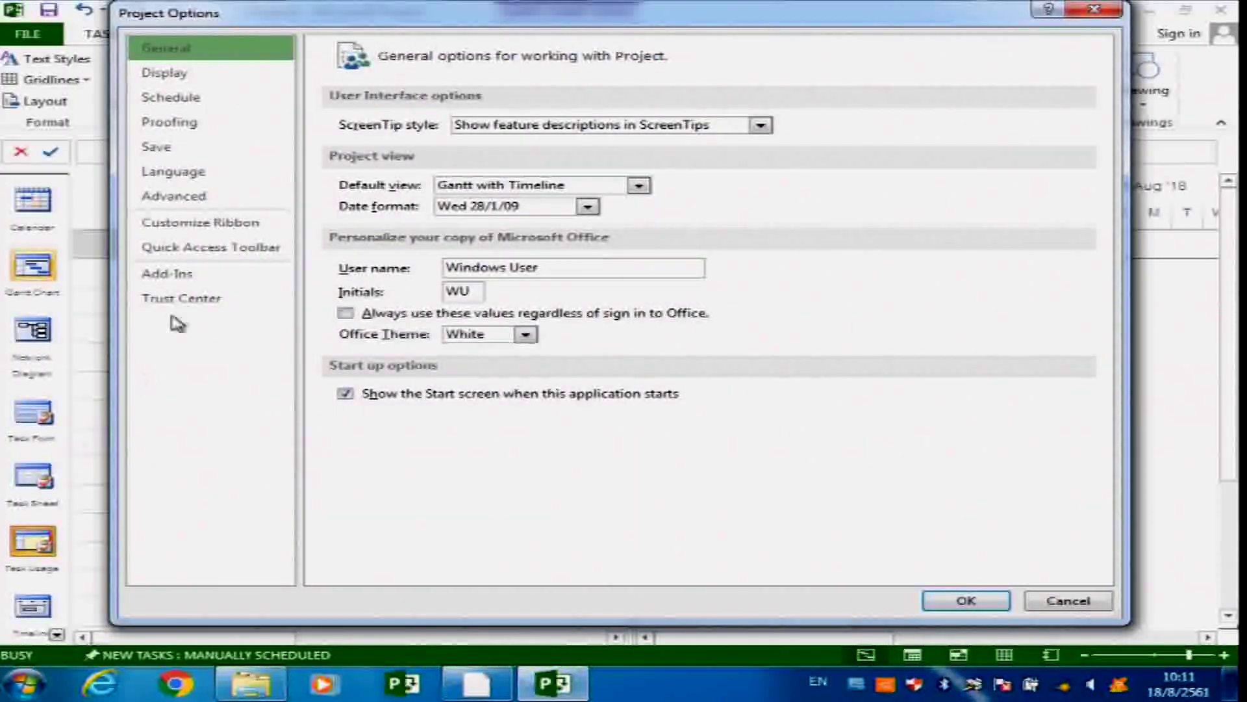
pyautogui.click(185, 100)
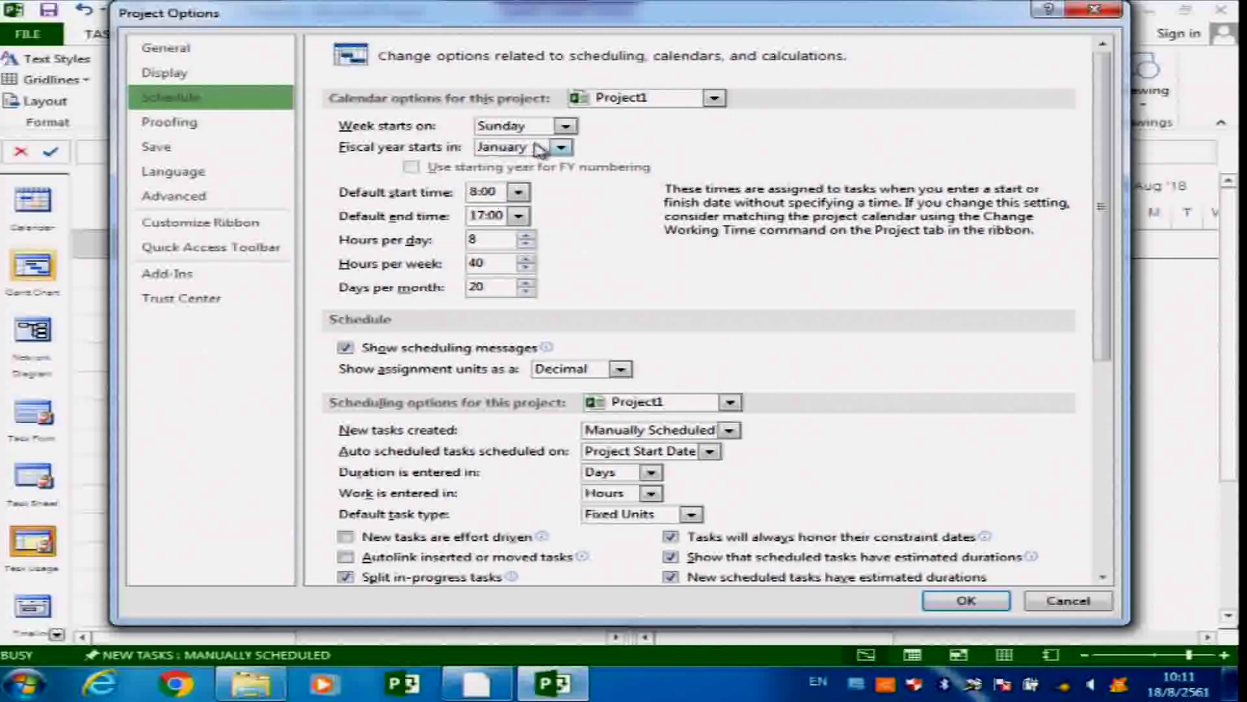
pyautogui.click(562, 148)
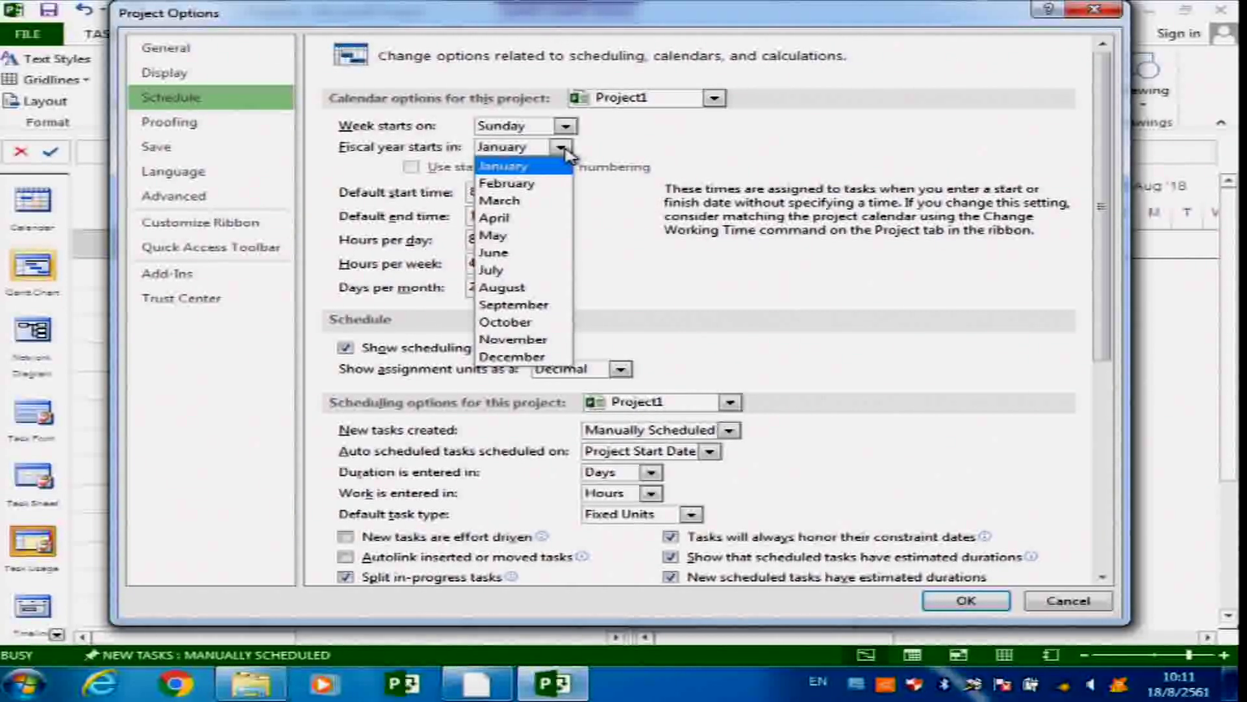
pyautogui.click(531, 171)
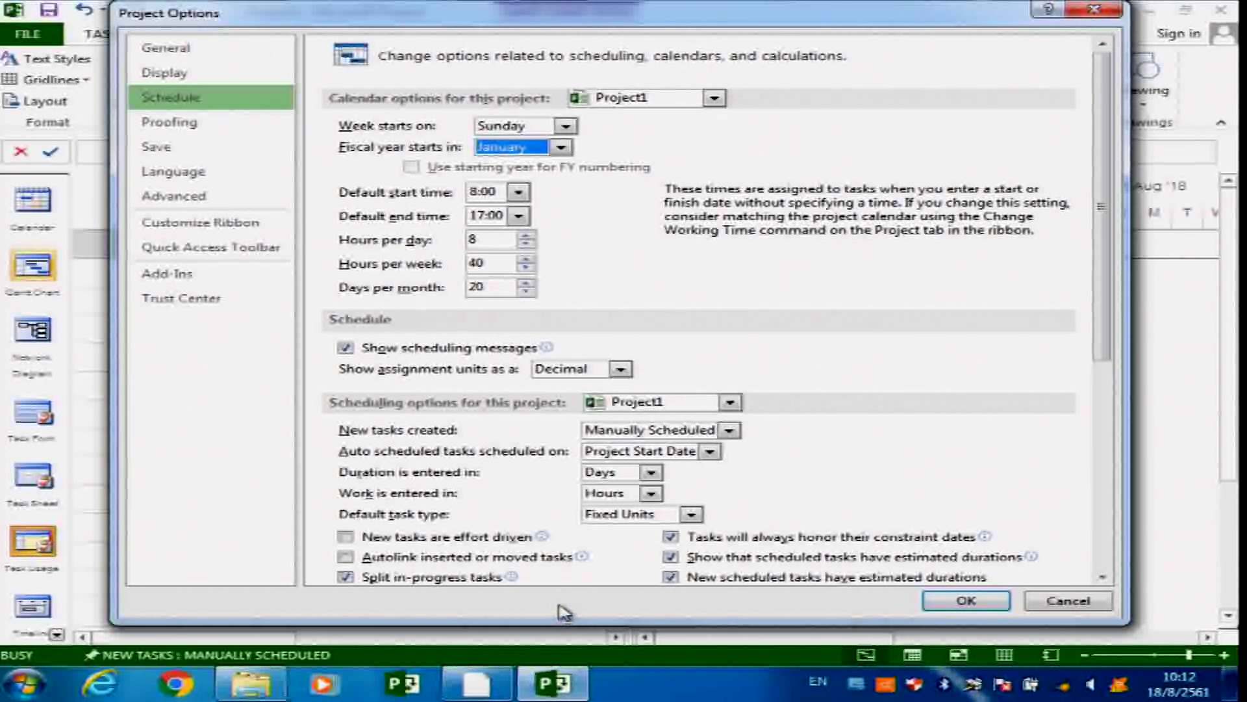
# Switch to the workshop PDF and highlight item 1.5 about the working times, hours per week and days per month
pyautogui.click(478, 683)
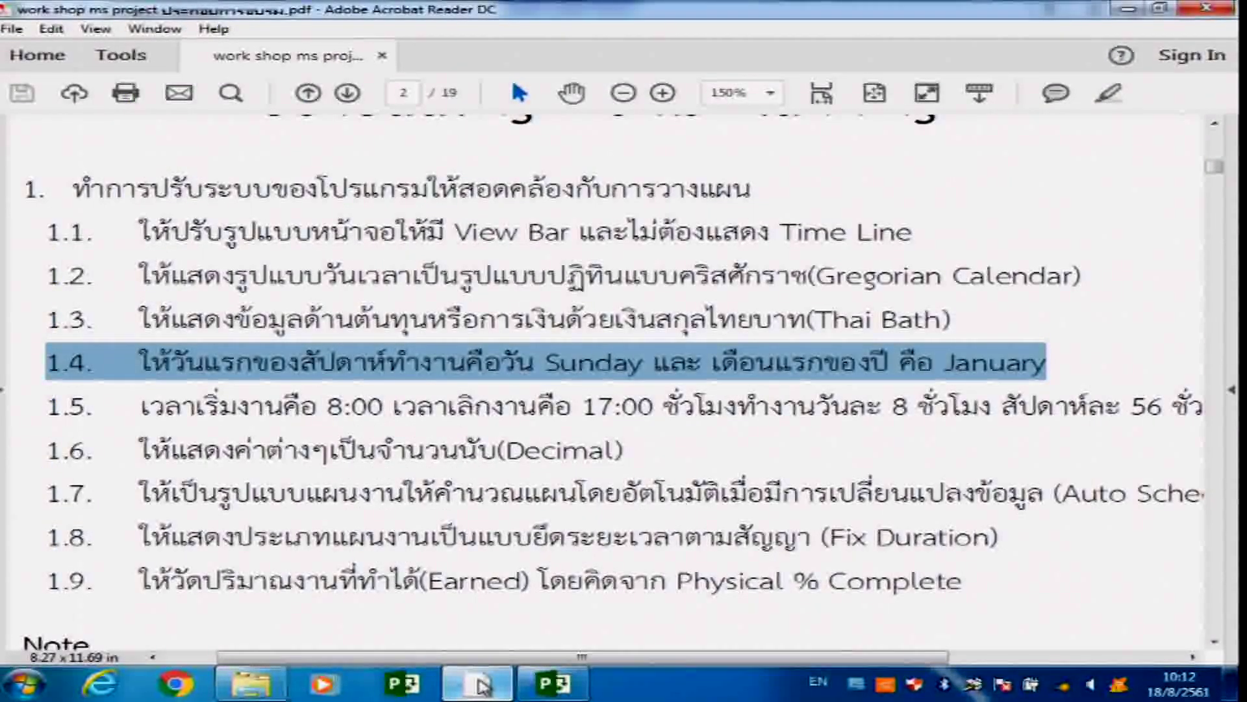
pyautogui.scroll(-1, 78, 380)
pyautogui.moveTo(44, 363); pyautogui.dragTo(851, 382)
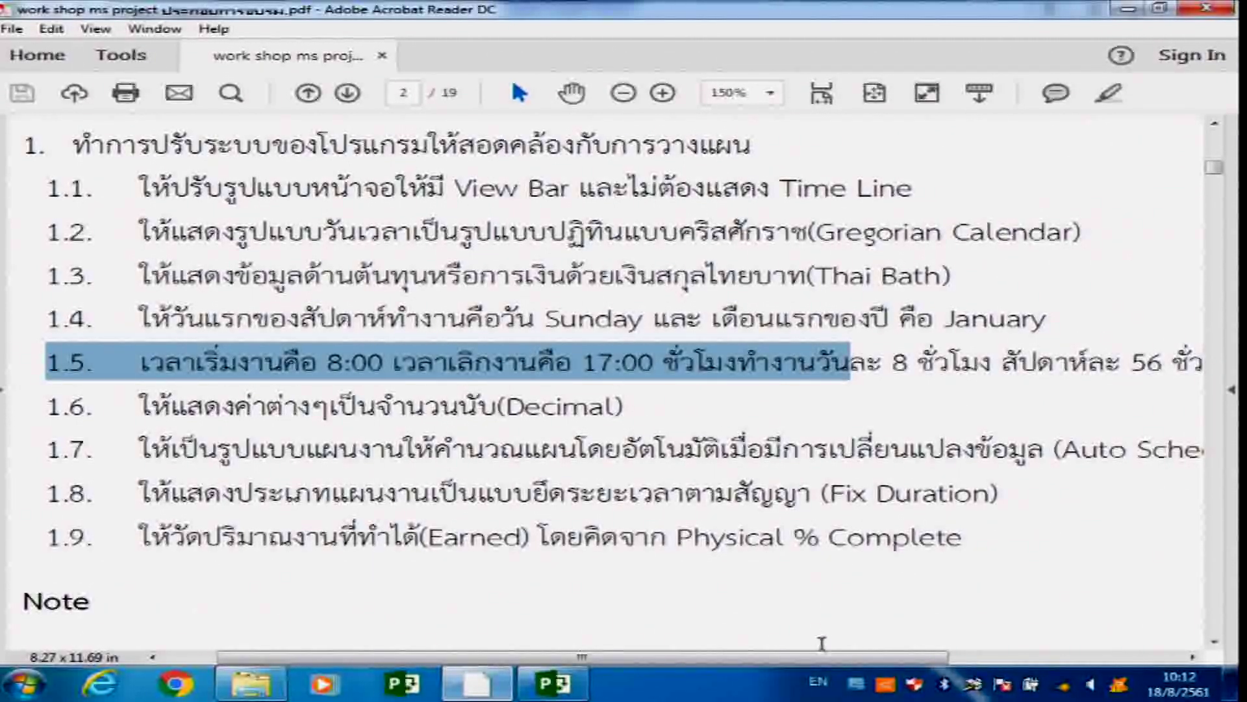
pyautogui.moveTo(822, 663); pyautogui.dragTo(1010, 663)
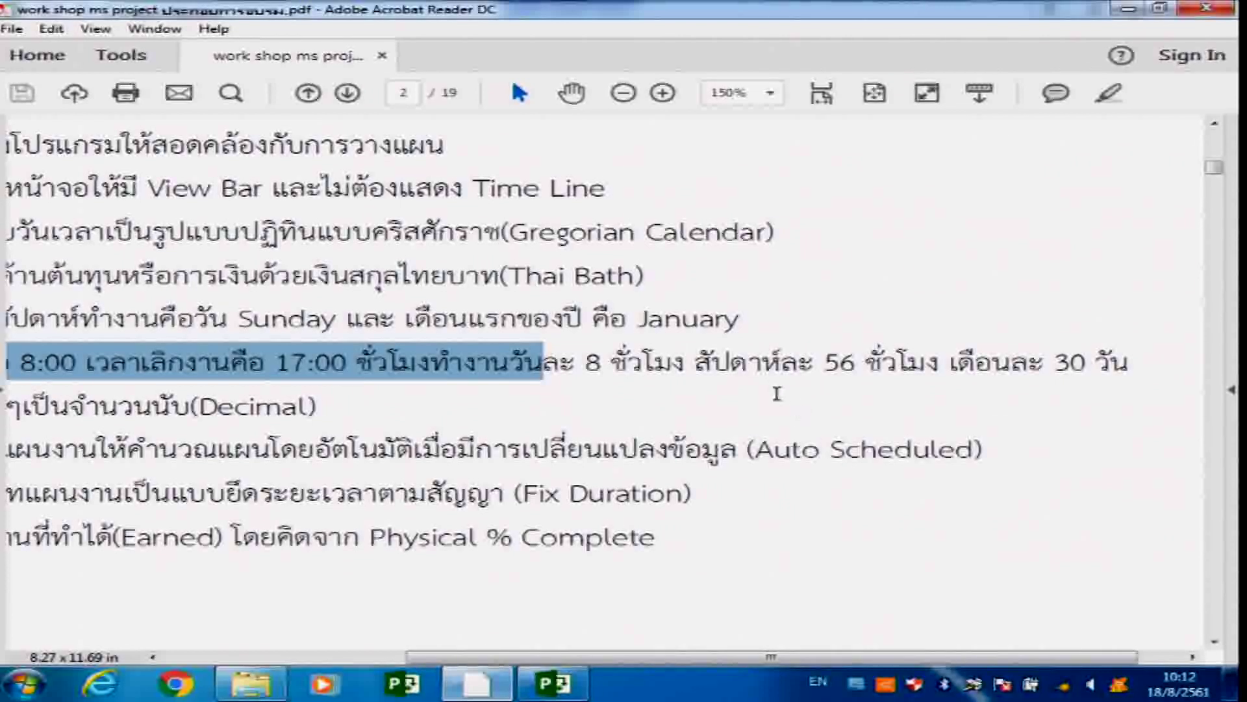
pyautogui.moveTo(1144, 362); pyautogui.dragTo(525, 365)
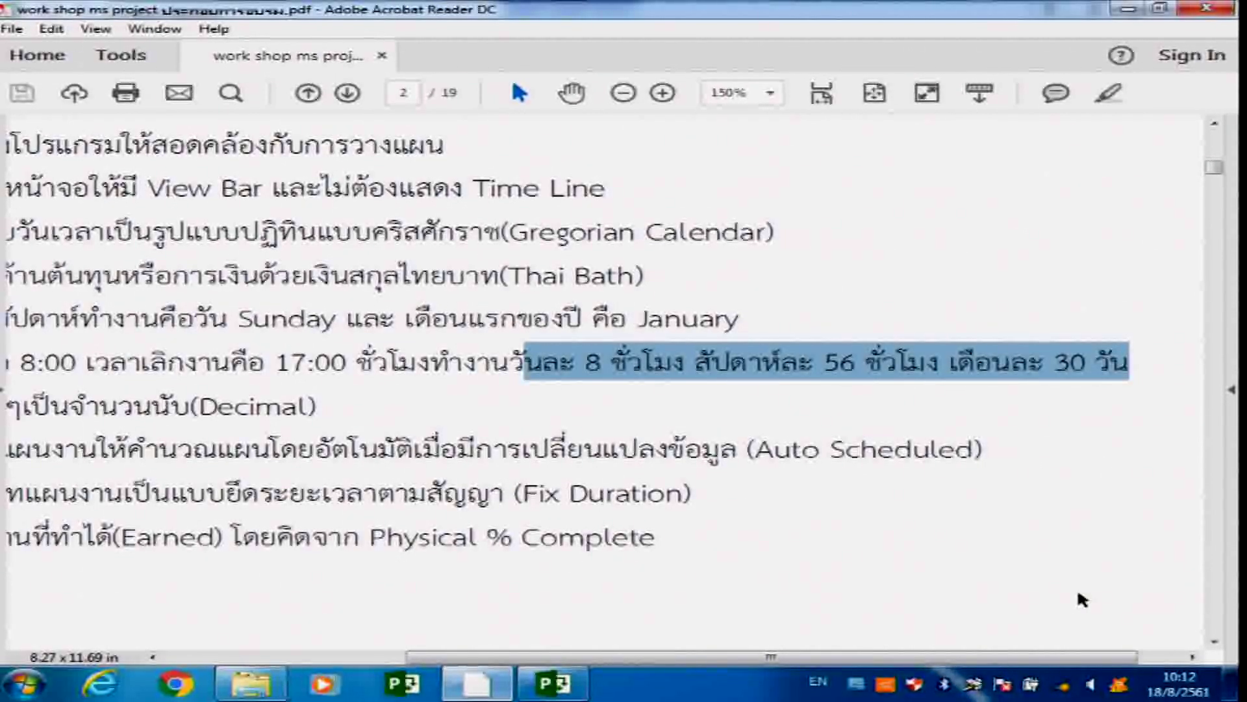
# Return to Microsoft Project and set the hours per week to 56 in the calendar options for Project1
pyautogui.click(557, 687)
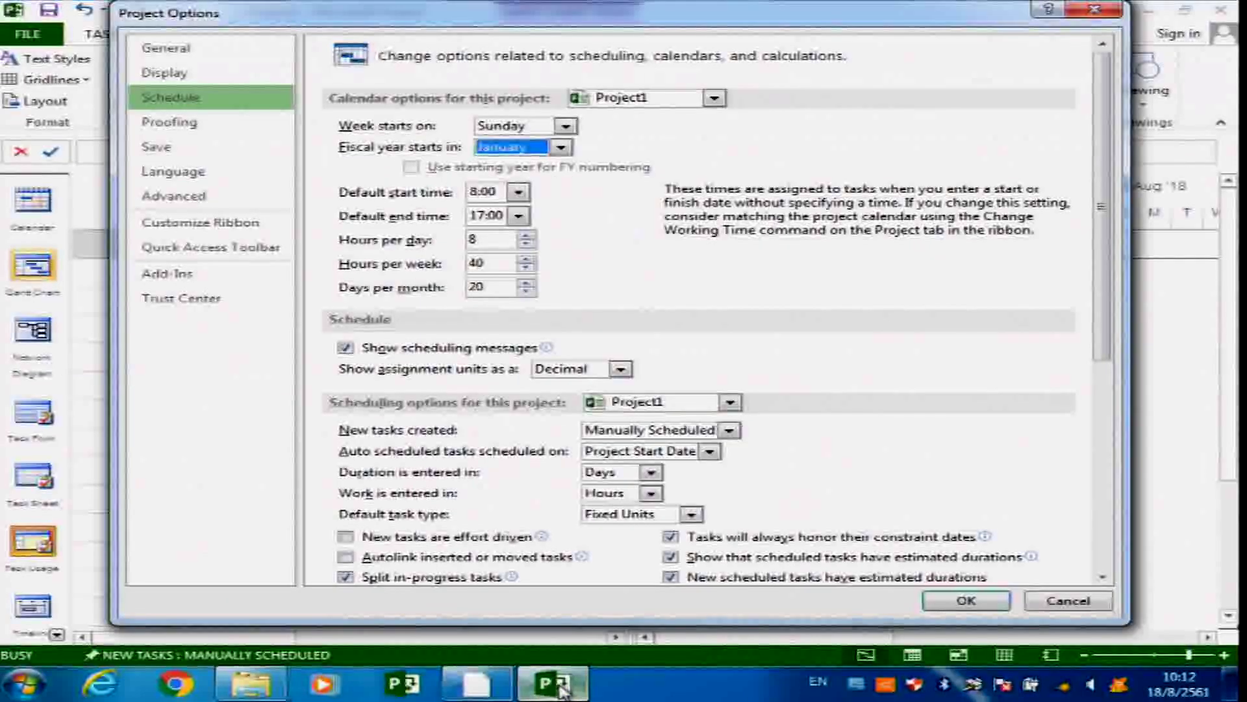
pyautogui.click(191, 101)
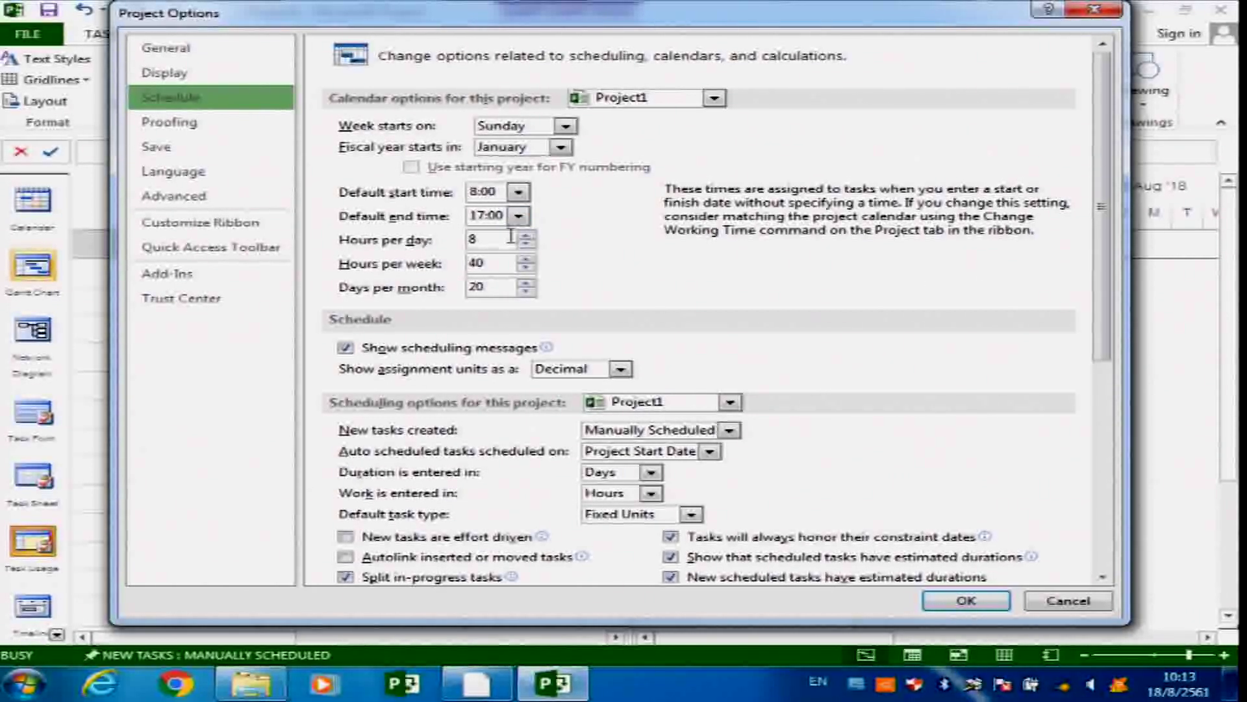
pyautogui.click(497, 246)
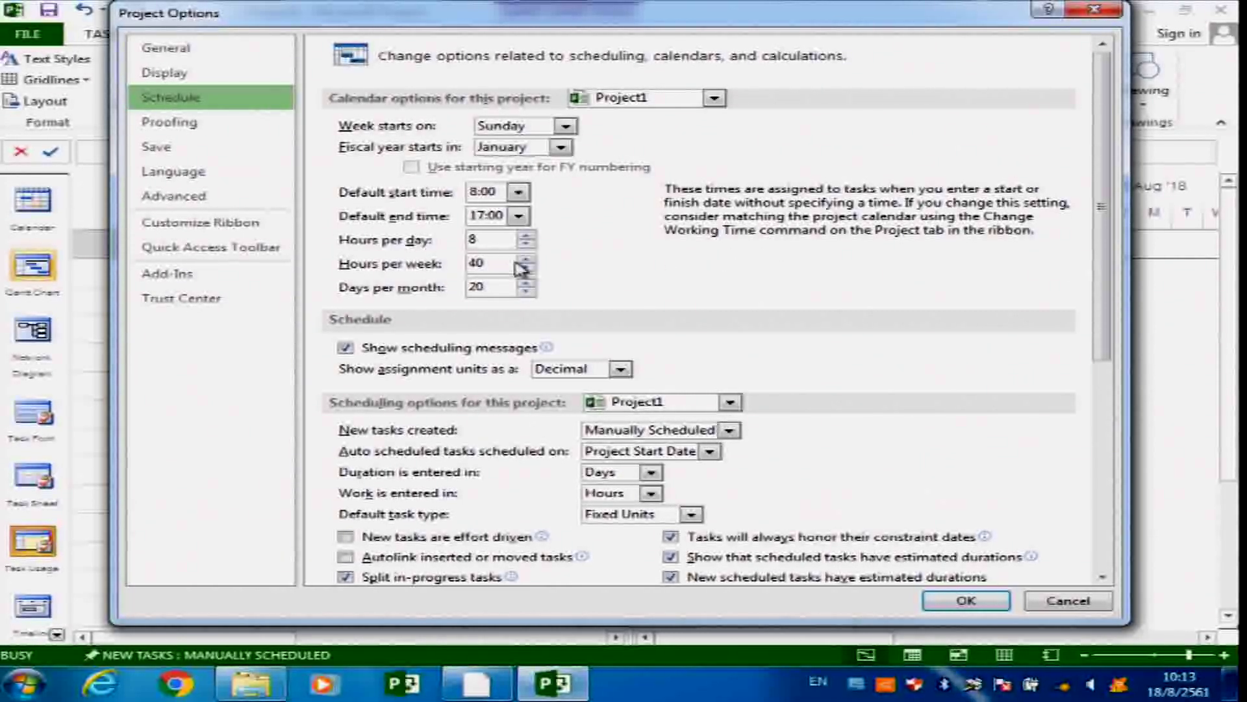
pyautogui.scroll(-1, 515, 269)
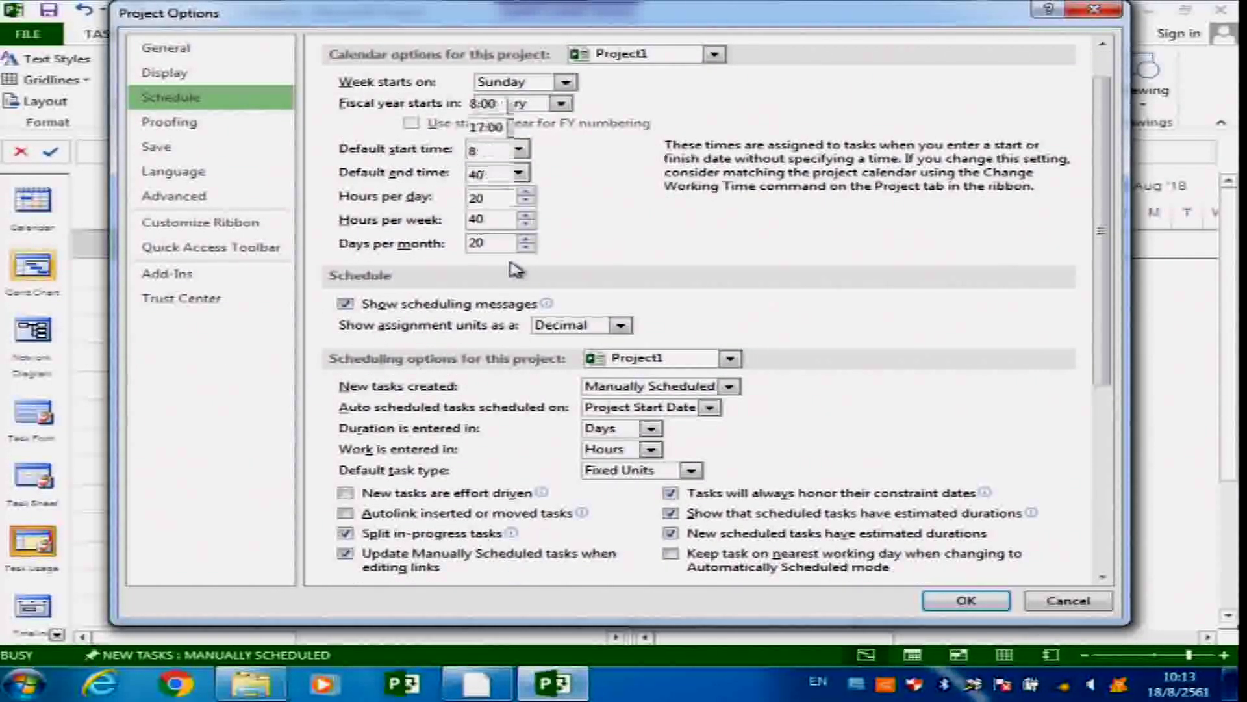
pyautogui.scroll(-1, 516, 268)
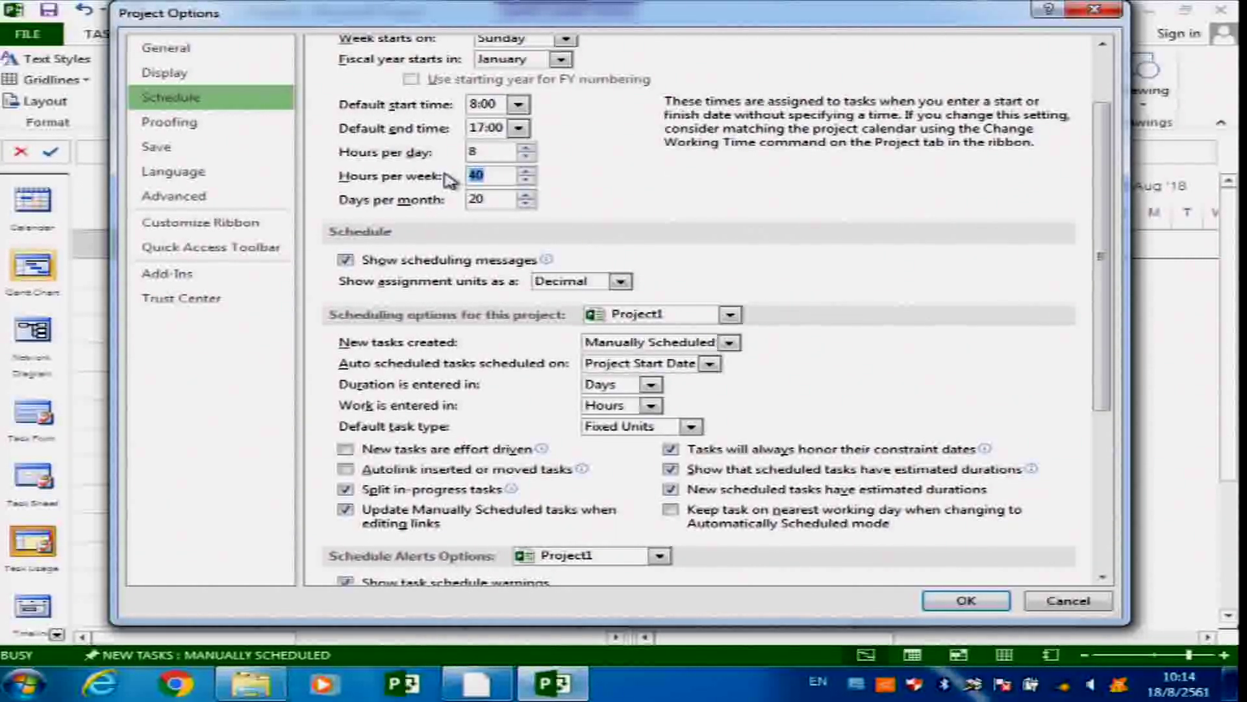
pyautogui.write('6')
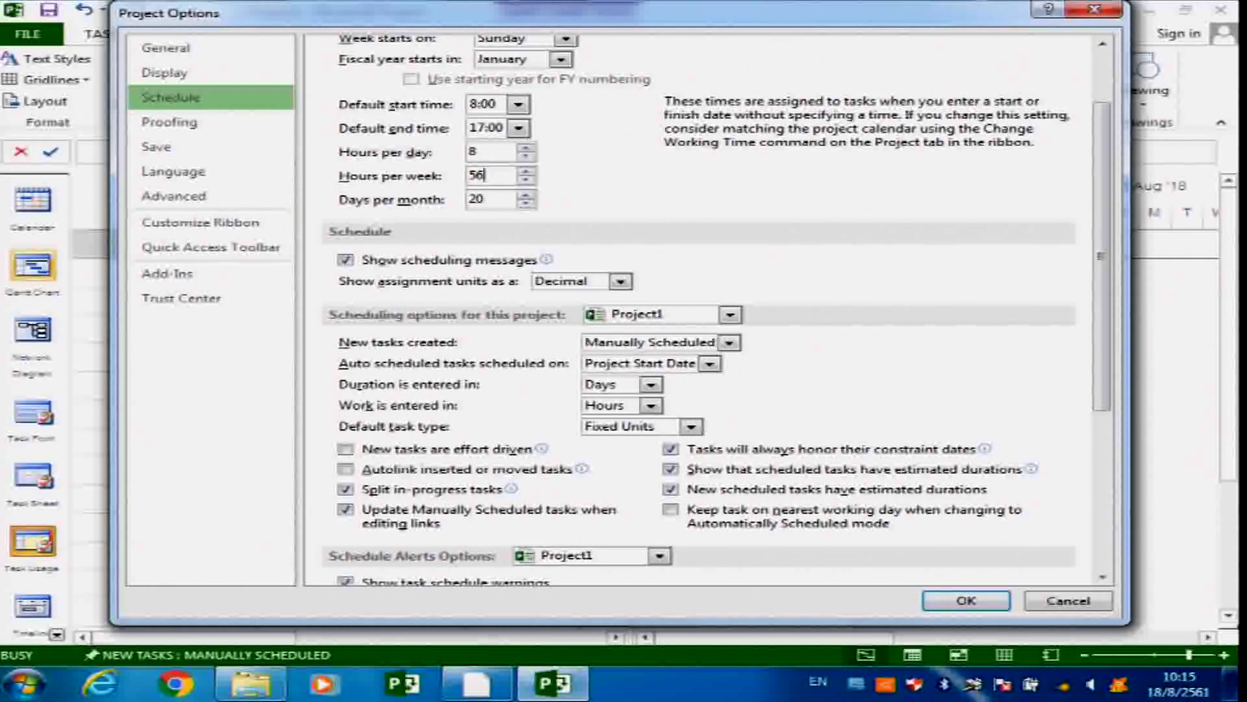
# Set the days per month to 30 in the calendar options and review the calendar settings
pyautogui.click(492, 199)
pyautogui.press('BackSpace')
pyautogui.press('BackSpace')
pyautogui.write('30')
pyautogui.scroll(2, 505, 147)
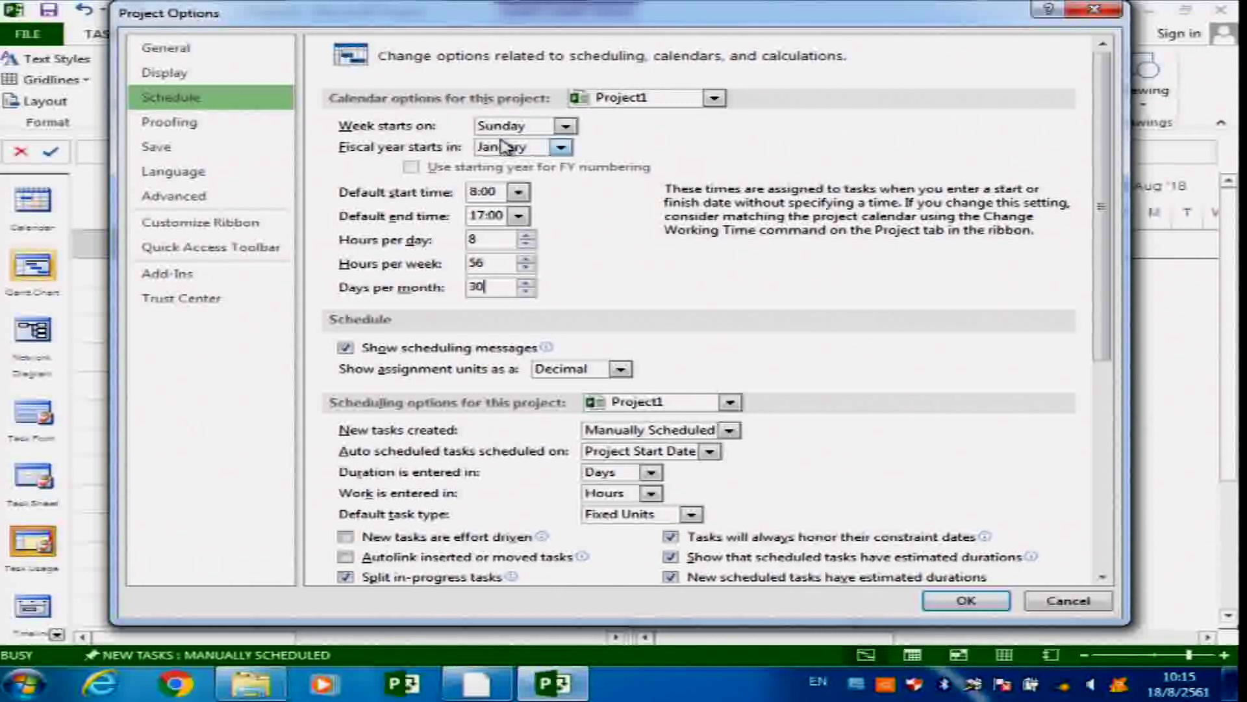
pyautogui.scroll(-1, 505, 146)
pyautogui.scroll(-1, 505, 146)
pyautogui.scroll(2, 506, 146)
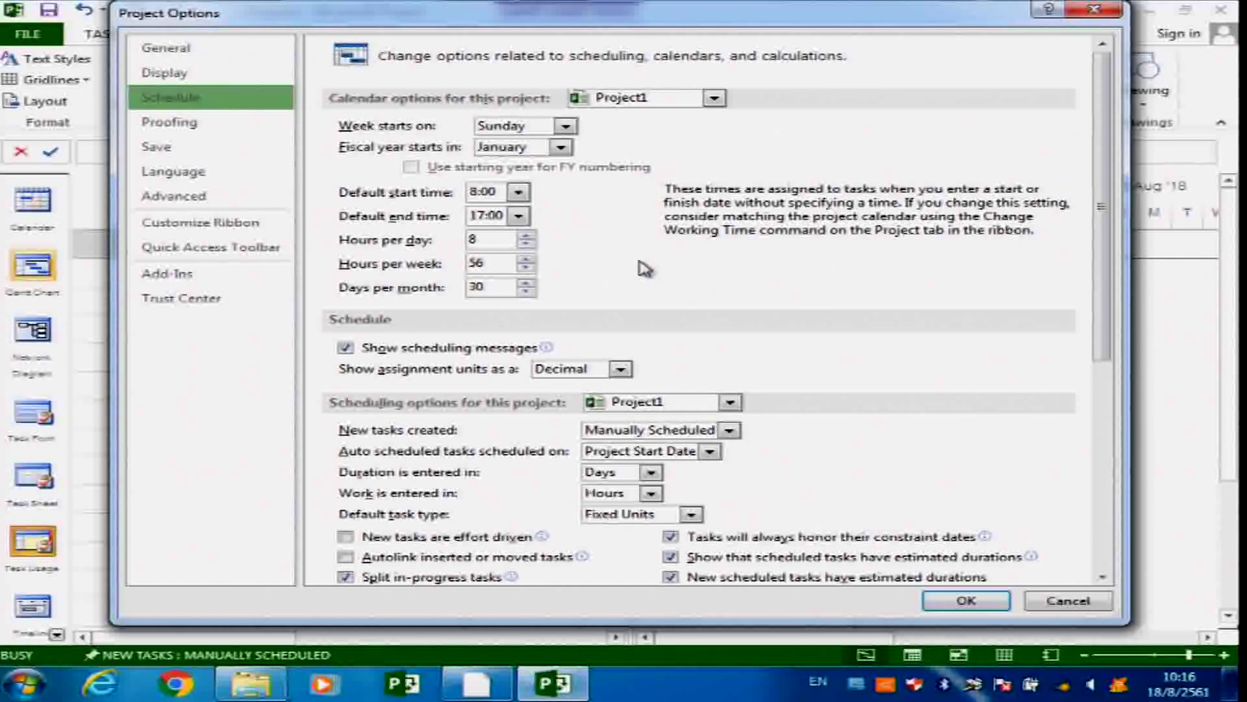
# Try the Percentage and Decimal formats for showing assignment units, ending on Percentage
pyautogui.scroll(-2, 642, 269)
pyautogui.scroll(-3, 642, 266)
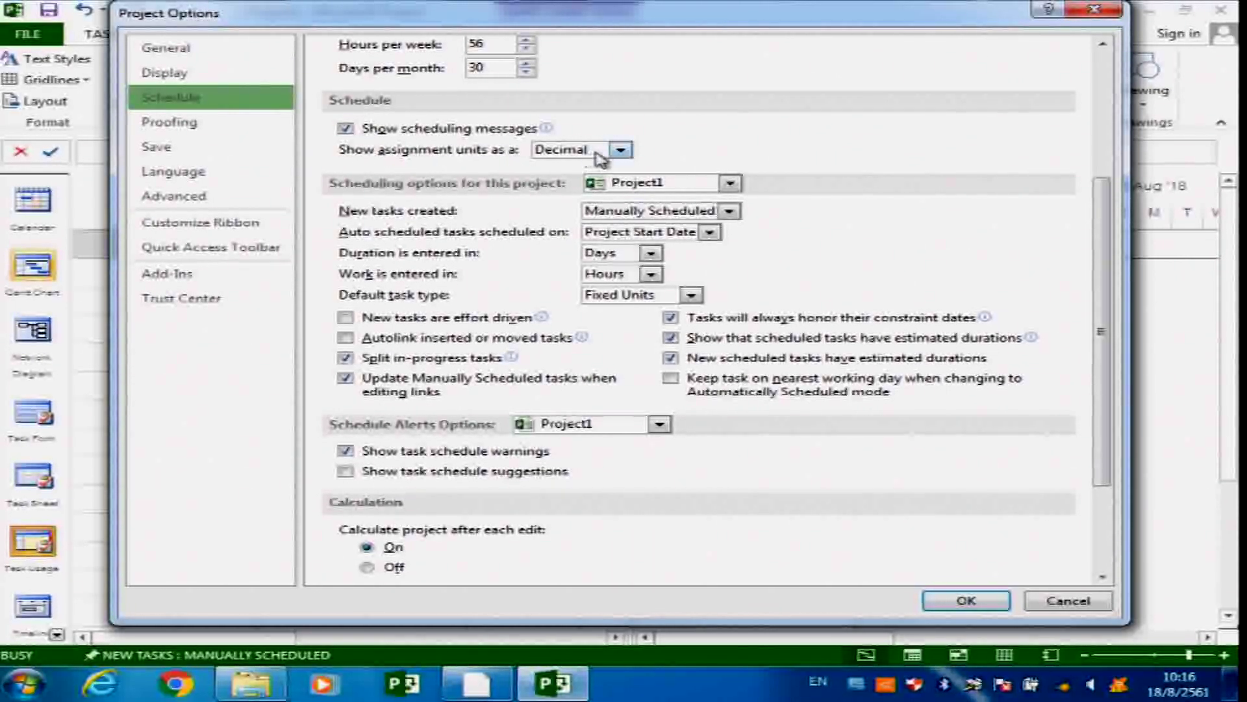
pyautogui.click(620, 151)
pyautogui.click(622, 152)
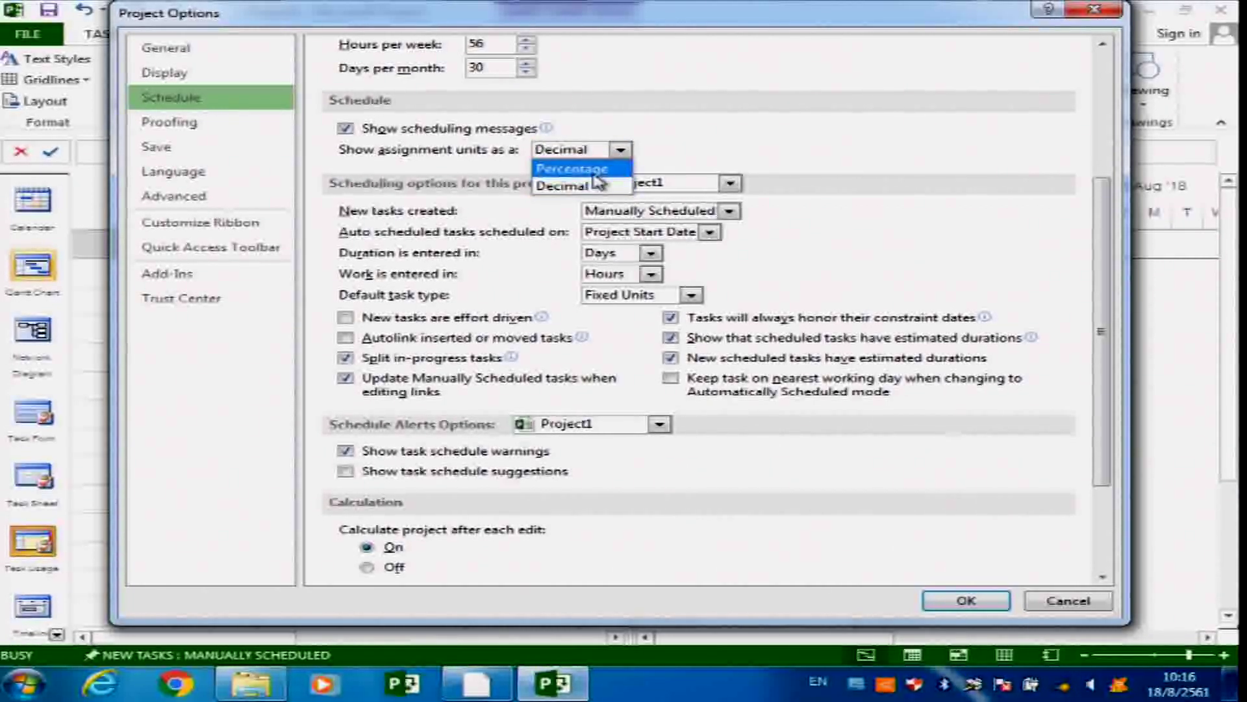
pyautogui.click(624, 150)
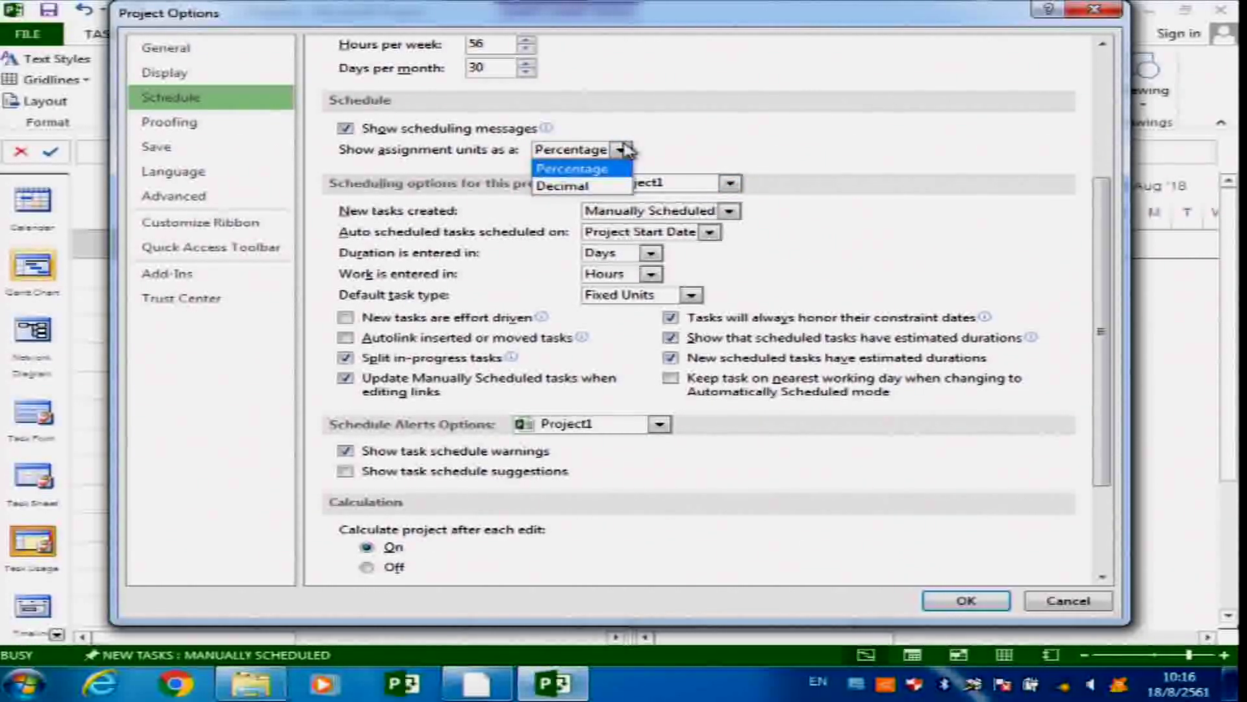
pyautogui.click(601, 170)
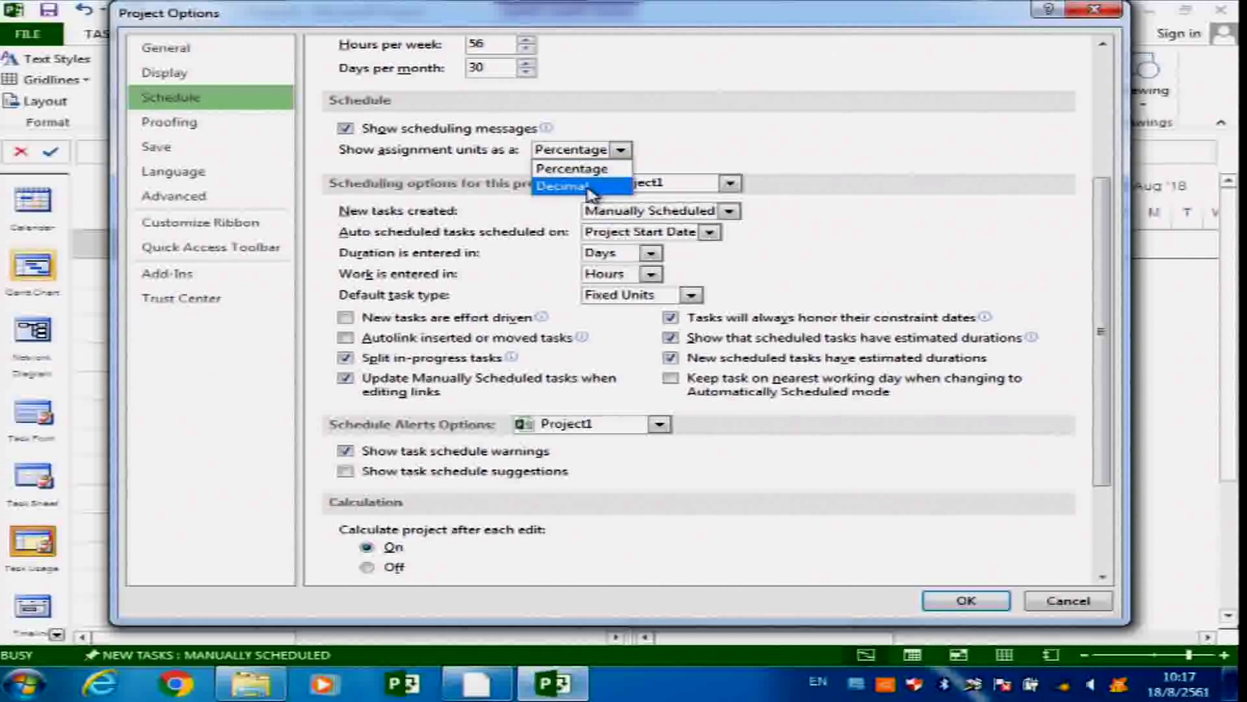
pyautogui.click(621, 153)
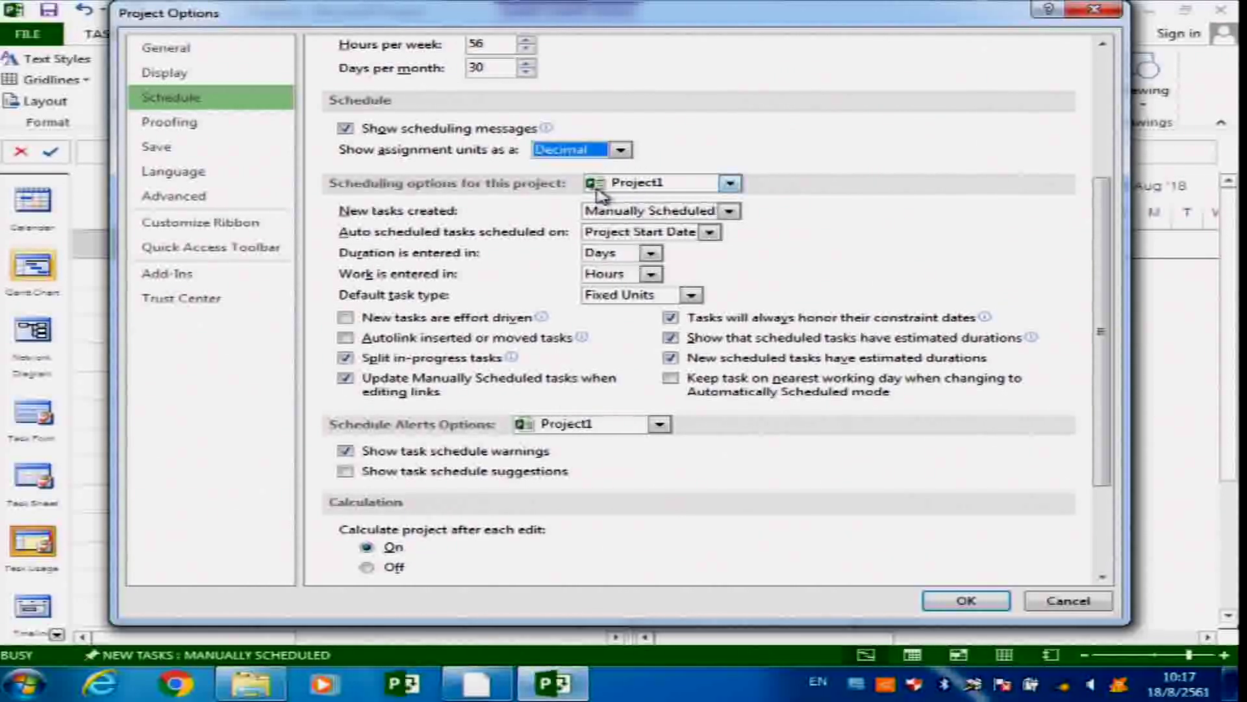
pyautogui.click(621, 150)
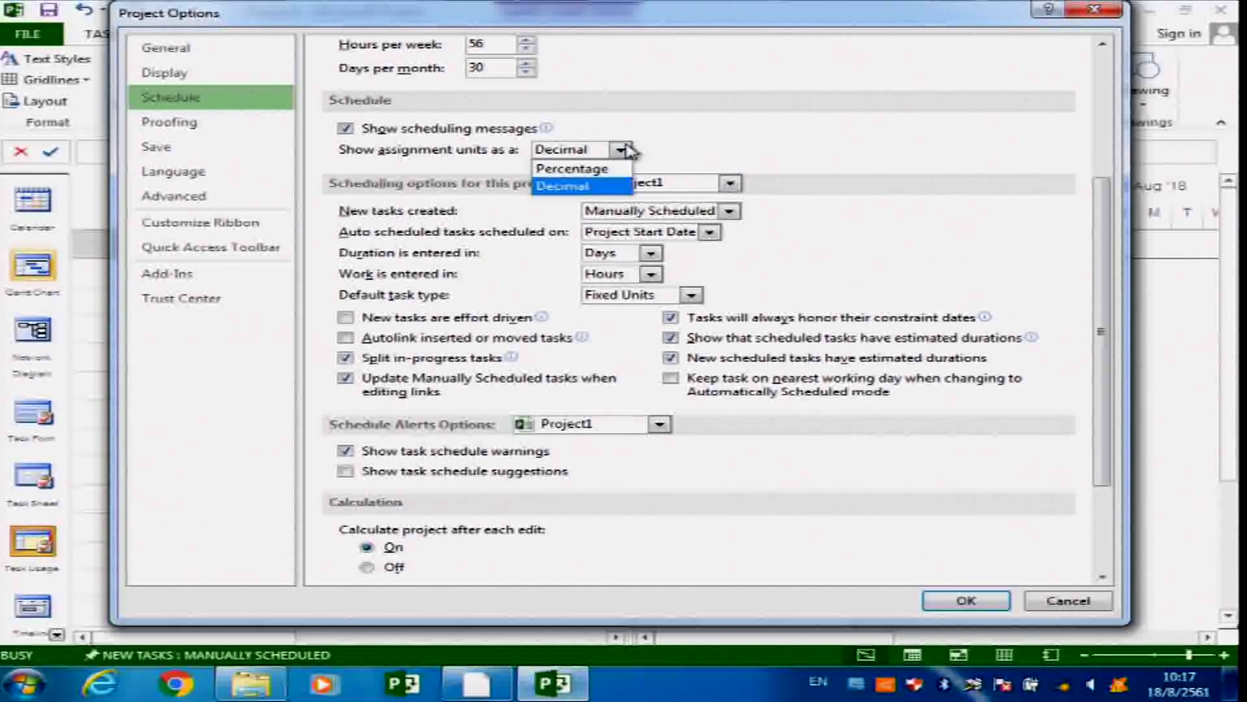
pyautogui.click(605, 168)
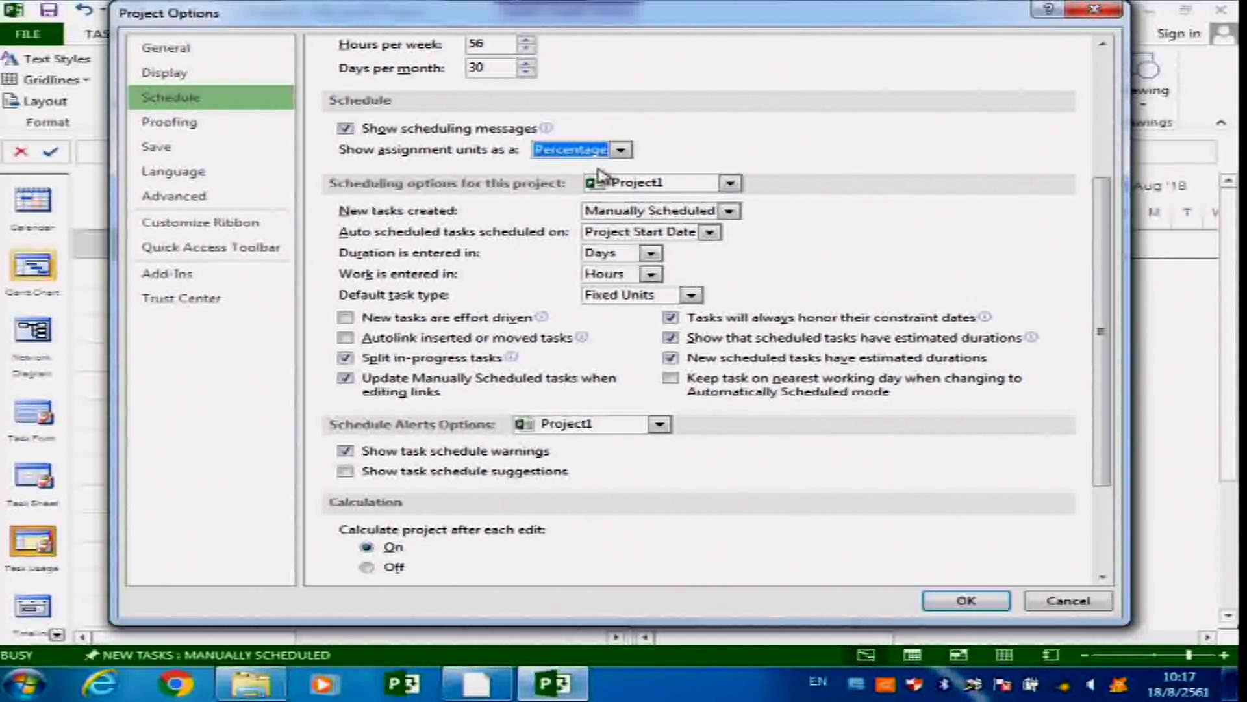
# Switch to the workshop PDF and highlight item 1.6 about showing values as Decimal
pyautogui.click(473, 687)
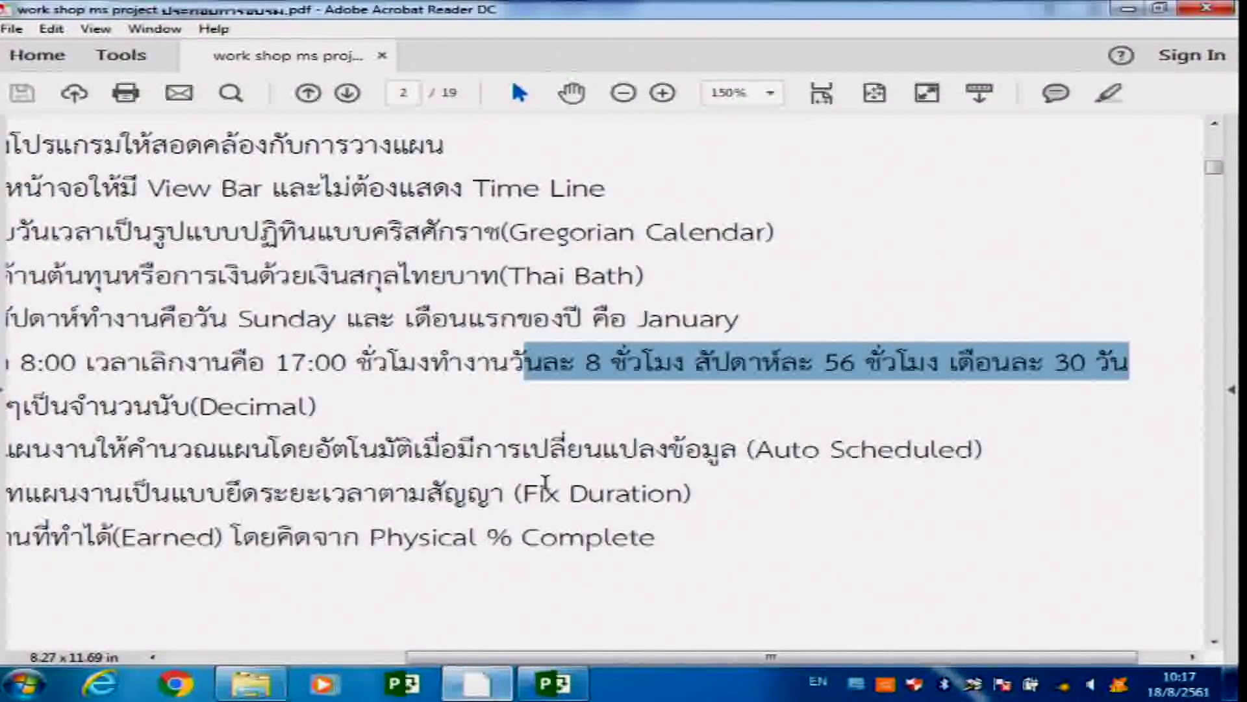
pyautogui.moveTo(867, 659); pyautogui.dragTo(740, 657)
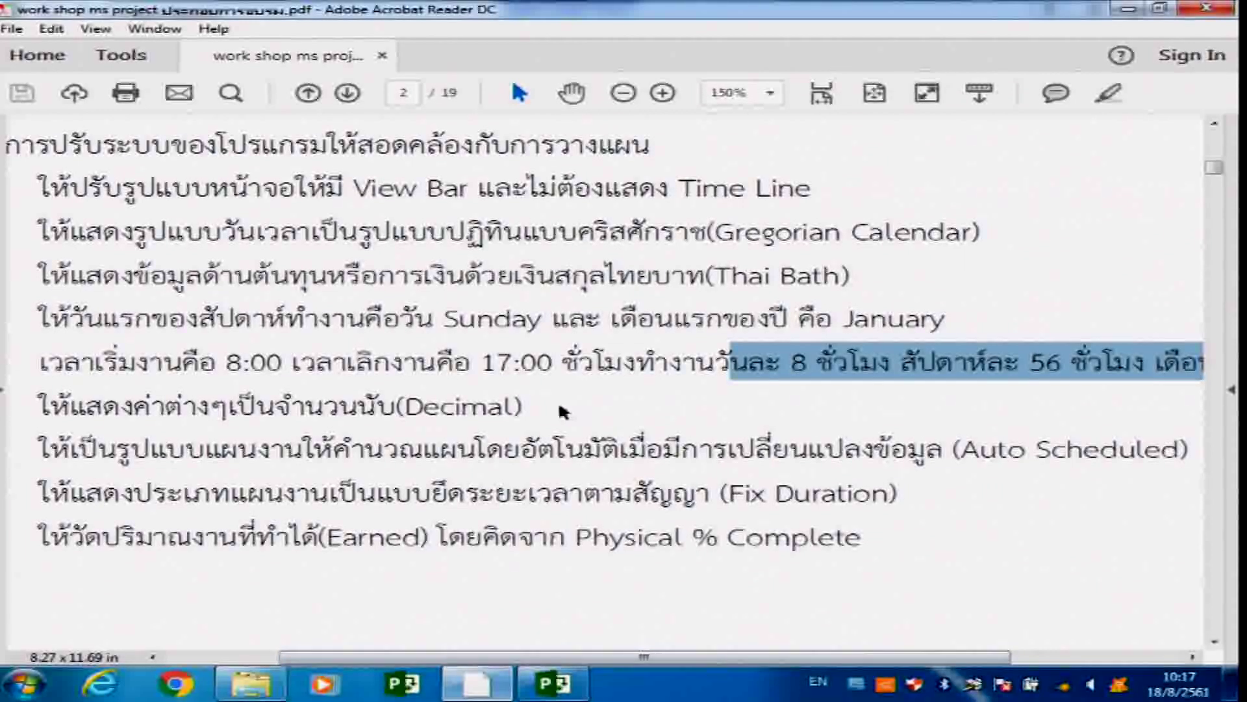
pyautogui.click(518, 412)
pyautogui.moveTo(39, 406); pyautogui.dragTo(571, 416)
pyautogui.moveTo(667, 658); pyautogui.dragTo(552, 659)
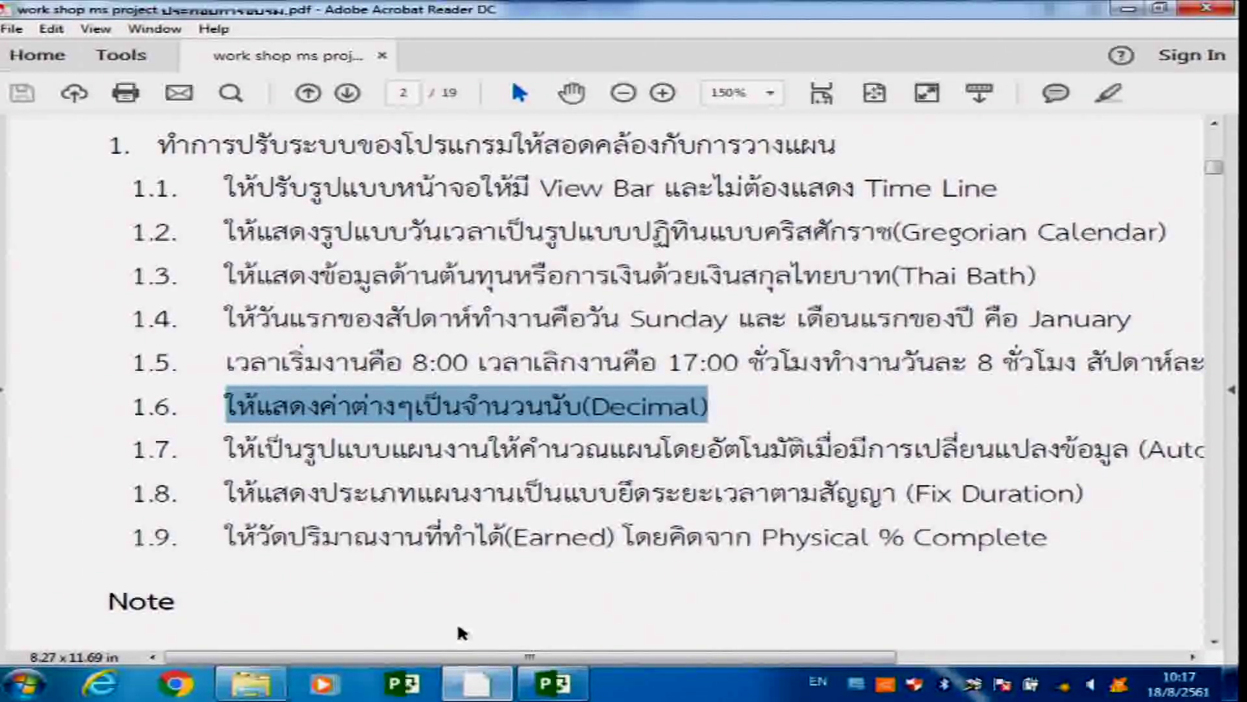
# Return to Microsoft Project and set the assignment units to show as Decimal
pyautogui.click(534, 683)
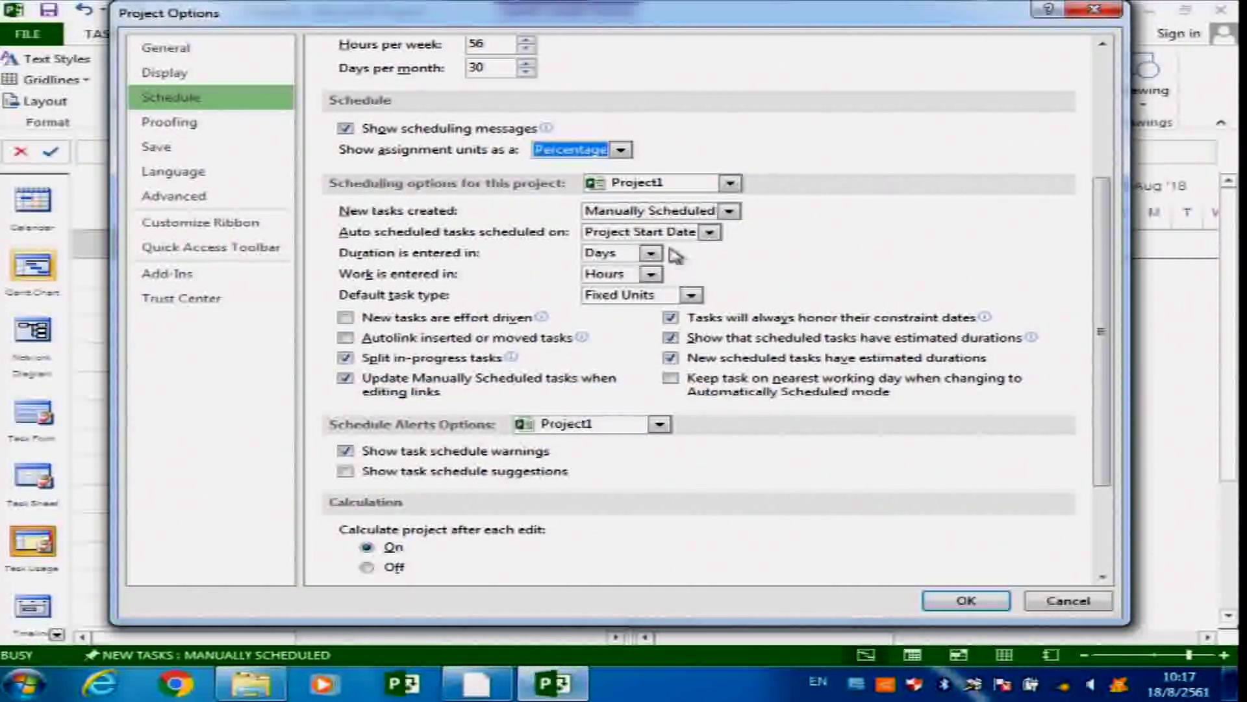
pyautogui.click(622, 151)
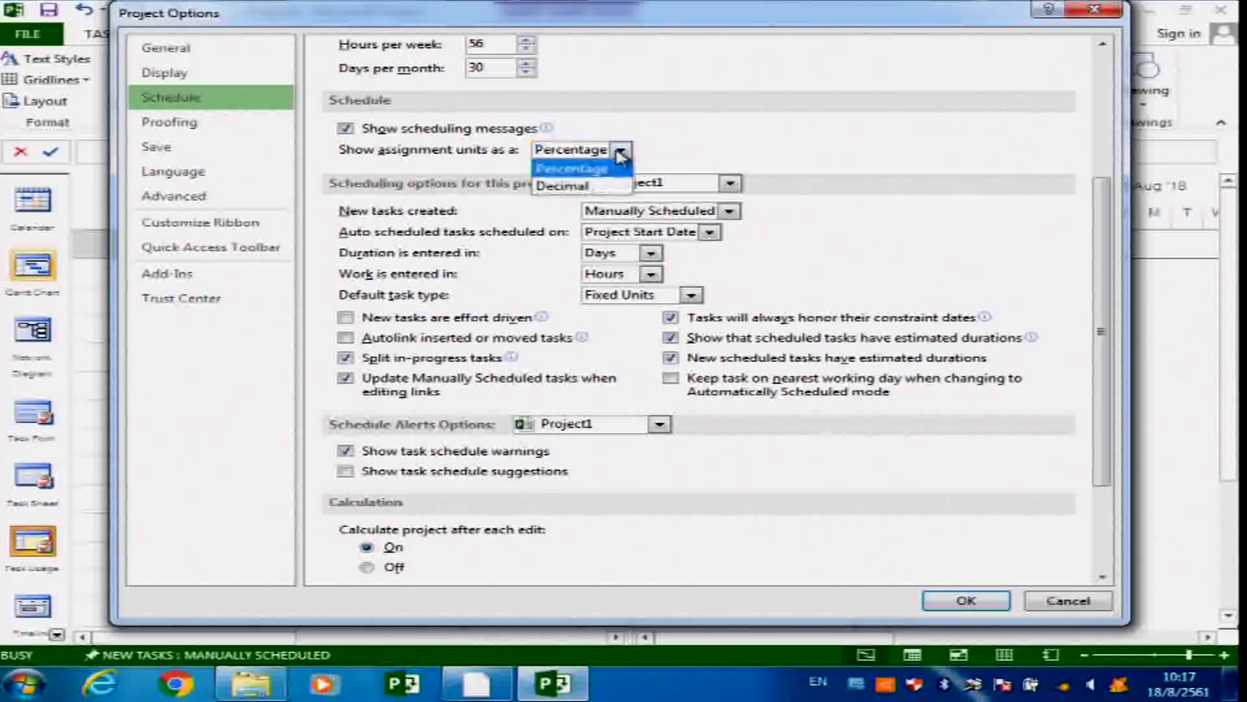
pyautogui.click(600, 189)
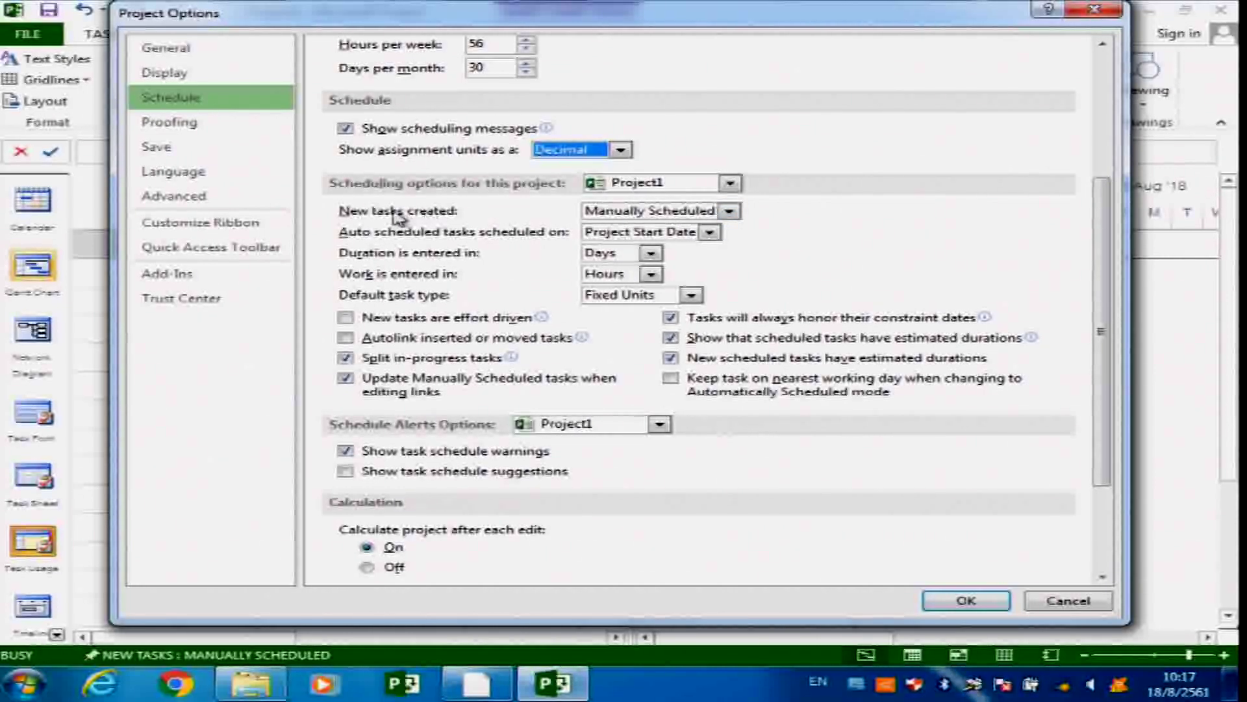
# Keep new tasks set to Manually Scheduled for this project and accept the project options
pyautogui.scroll(-2, 384, 209)
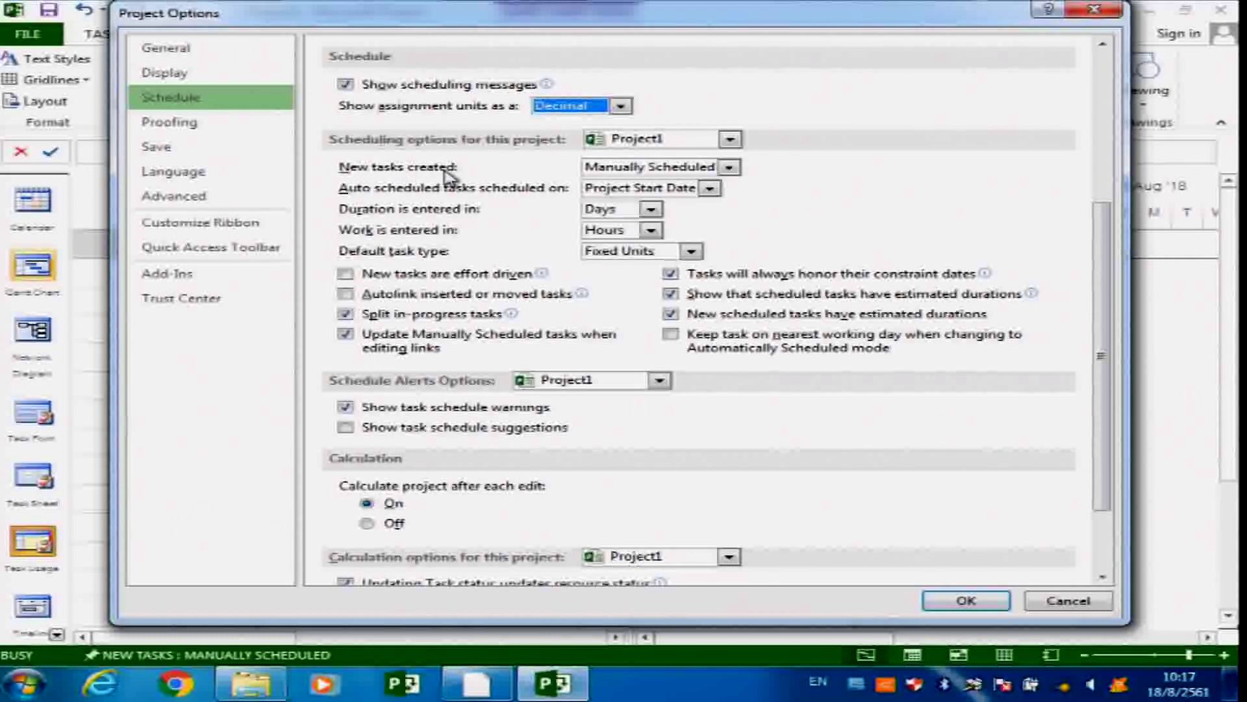
pyautogui.click(730, 168)
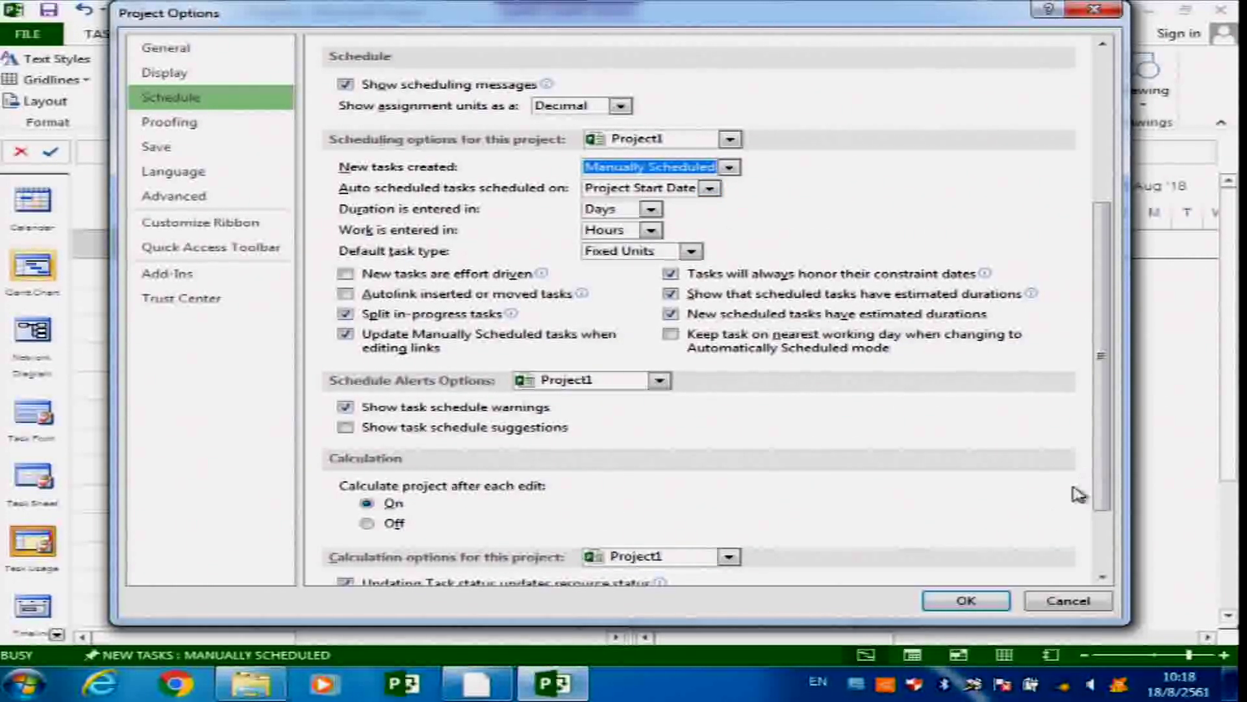
pyautogui.click(967, 601)
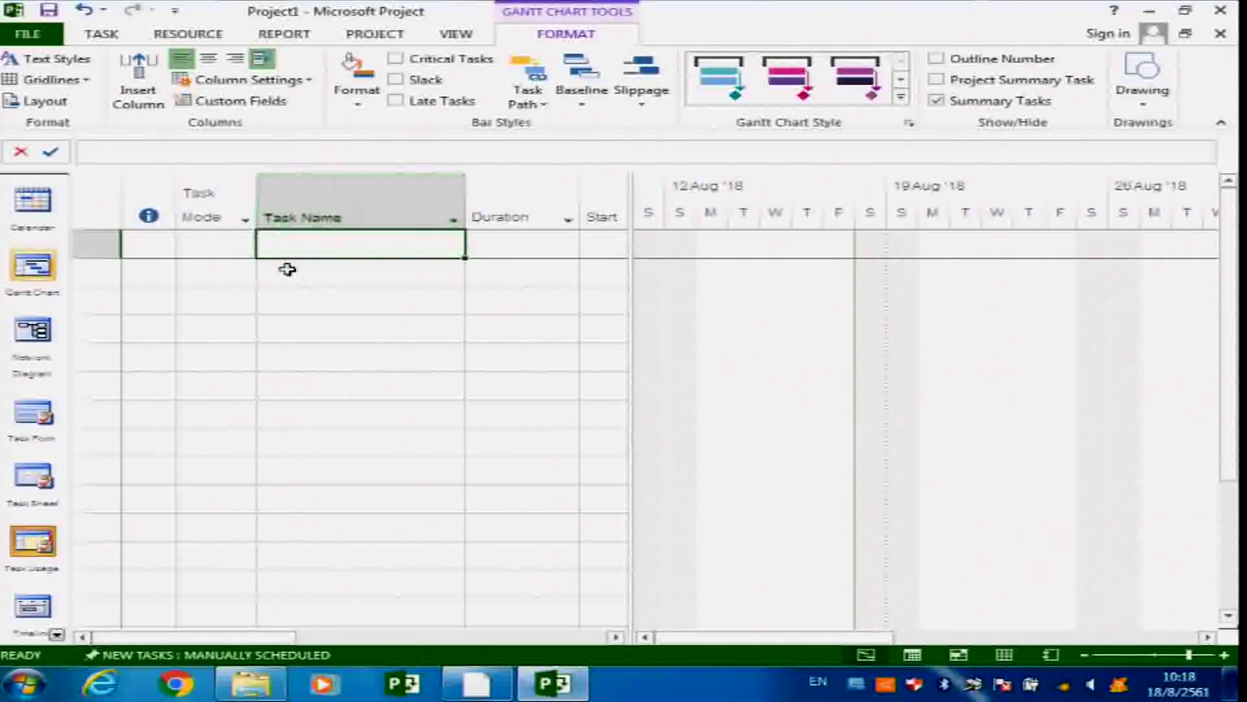
# Enter two sample tasks named fdhdh and gsdgse in the task table, and widen the table area
pyautogui.write('fdhdh')
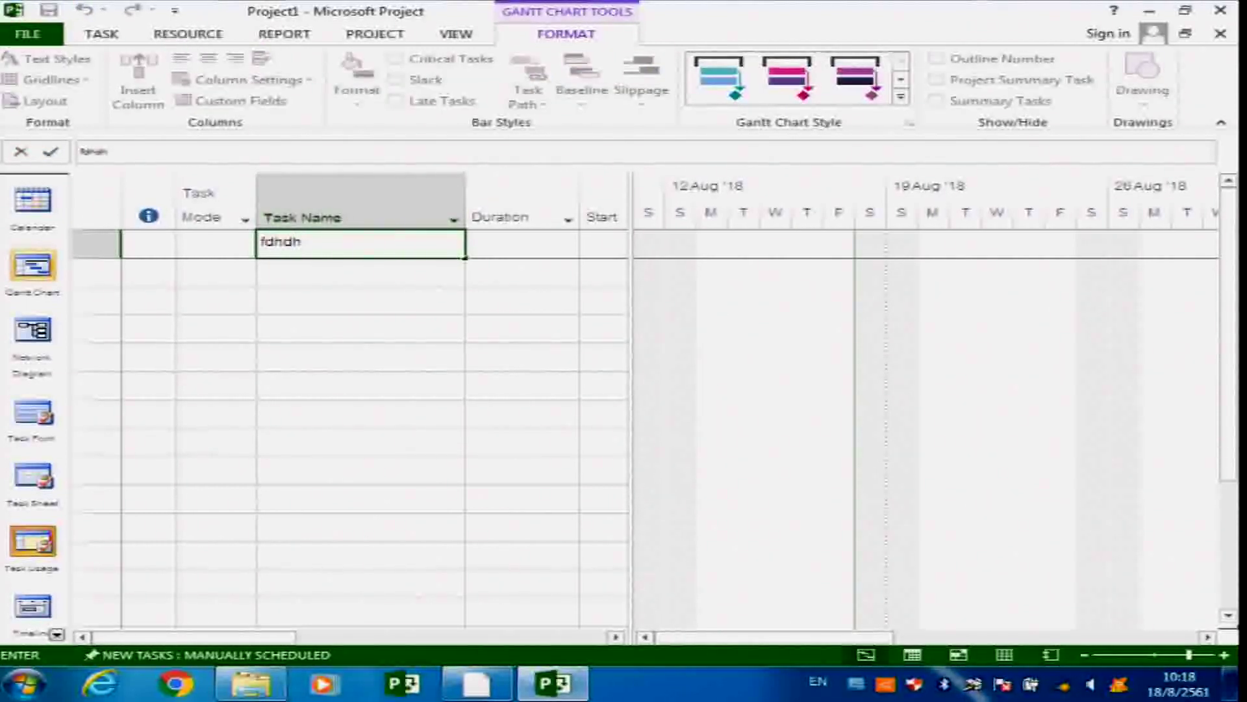
pyautogui.press('Return')
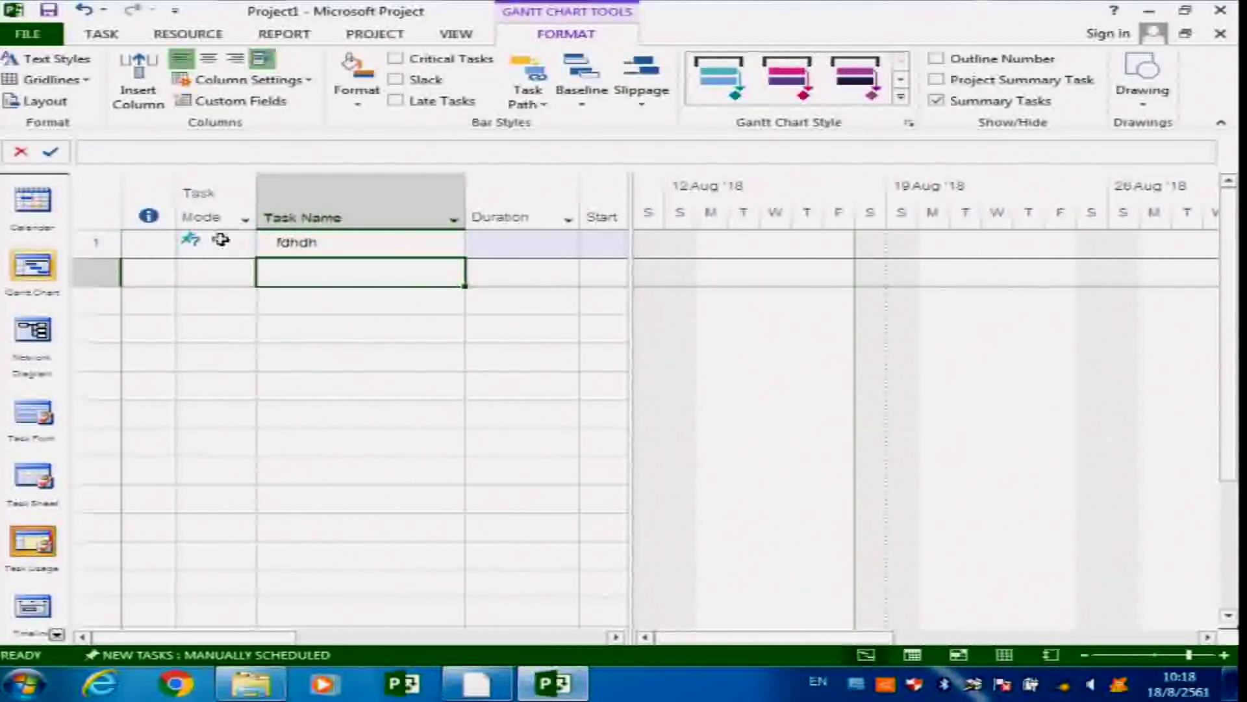
pyautogui.moveTo(194, 242)
pyautogui.moveTo(631, 286); pyautogui.dragTo(708, 302)
pyautogui.write('gsdgse')
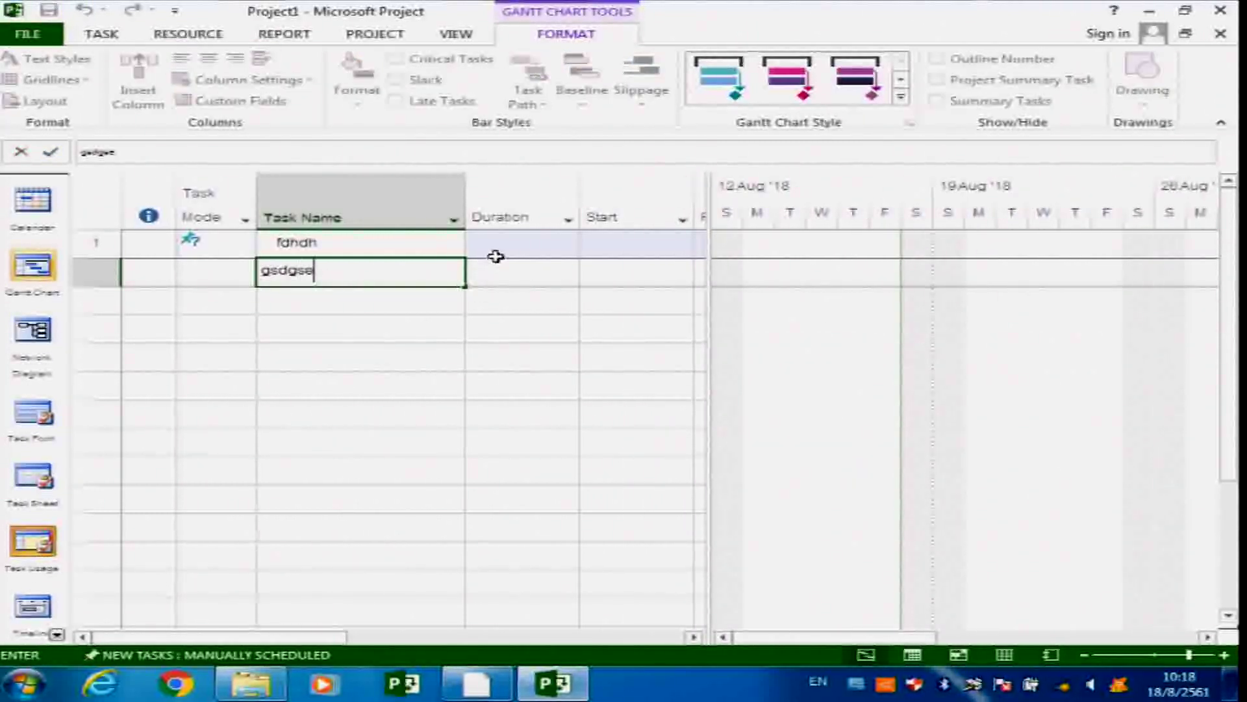
# Set the duration of both sample tasks, fdhdh and gsdgse, to 5 days
pyautogui.click(507, 253)
pyautogui.click(514, 252)
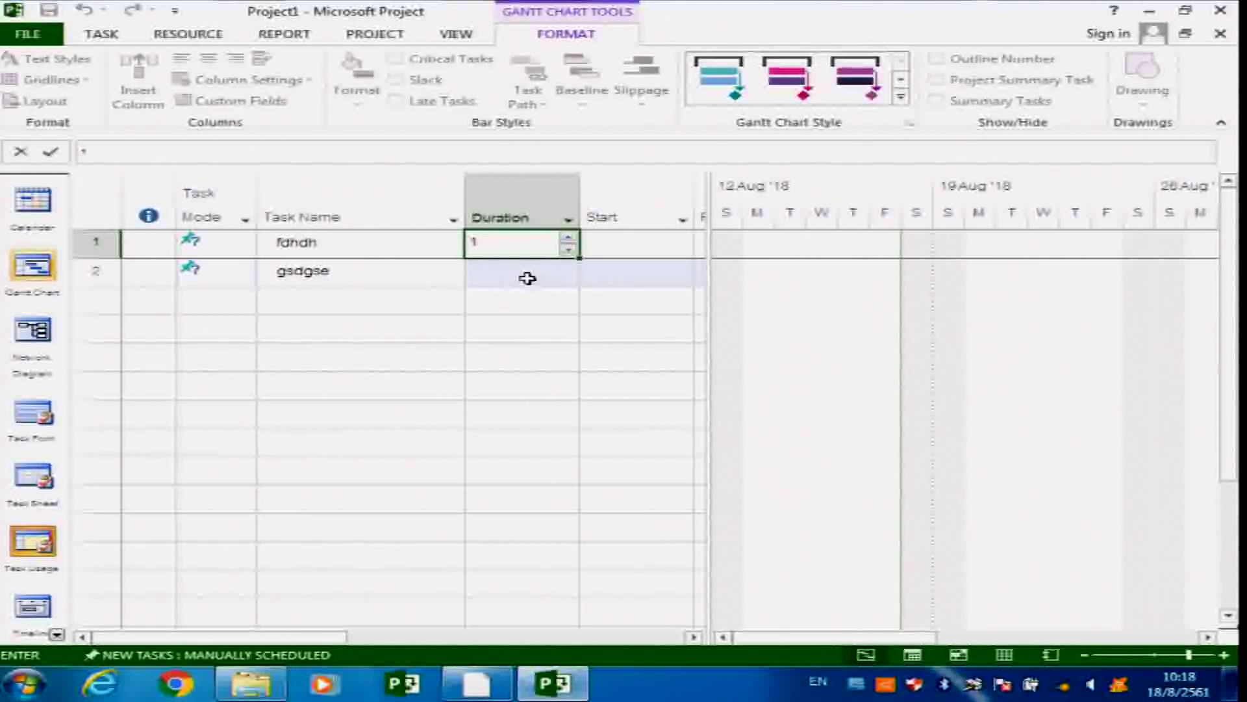
pyautogui.write('5')
pyautogui.click(535, 265)
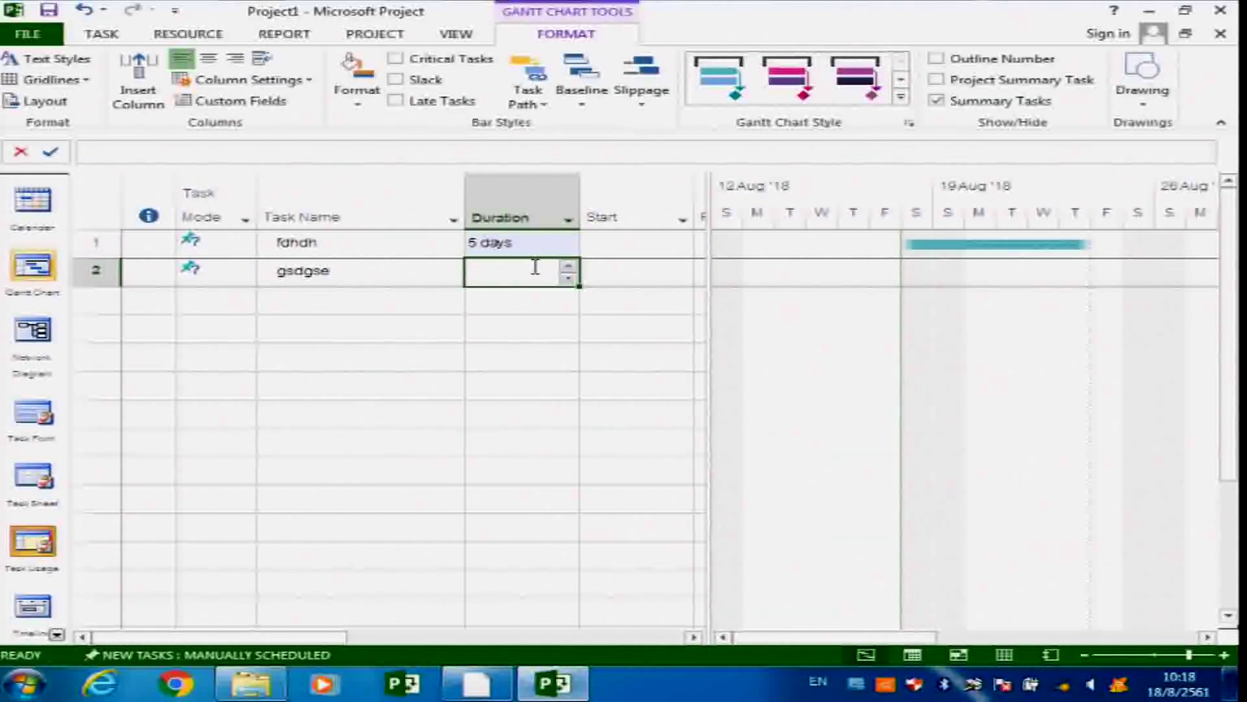
pyautogui.write('5')
pyautogui.click(556, 306)
# Expose the Predecessors column and make task 1 the predecessor of task gsdgse
pyautogui.moveTo(705, 286); pyautogui.dragTo(936, 304)
pyautogui.click(881, 276)
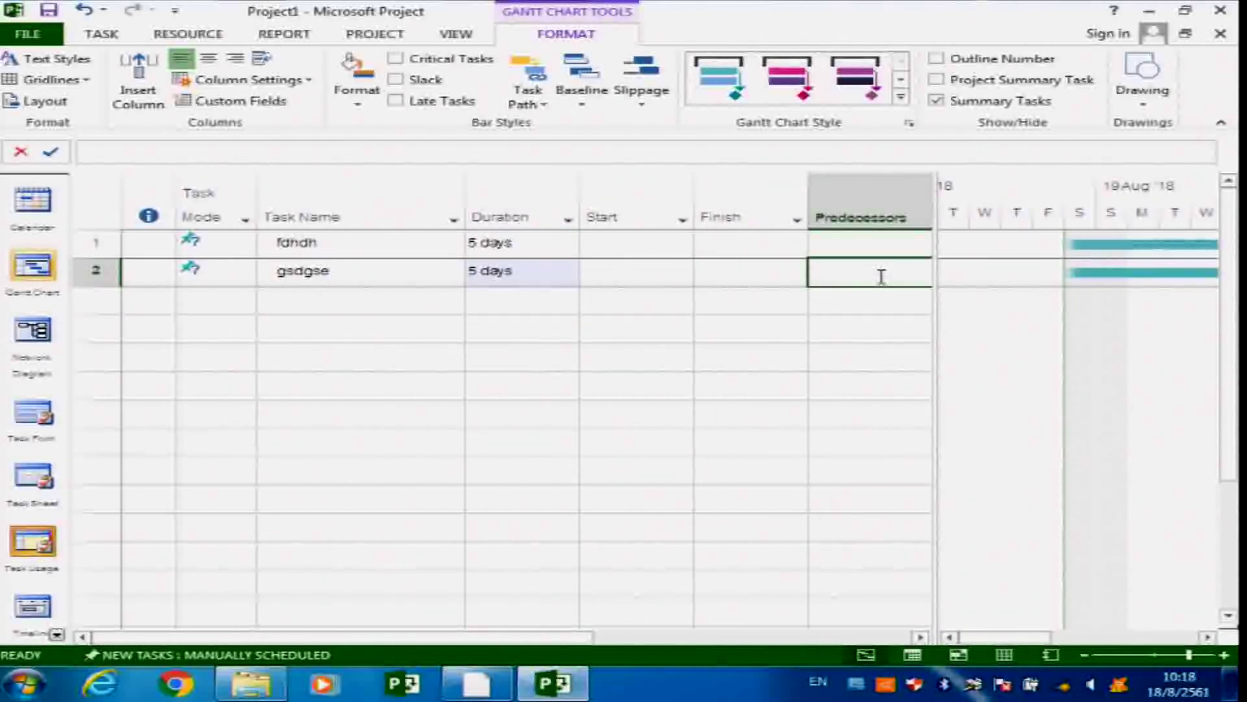
pyautogui.write('1')
pyautogui.press('Return')
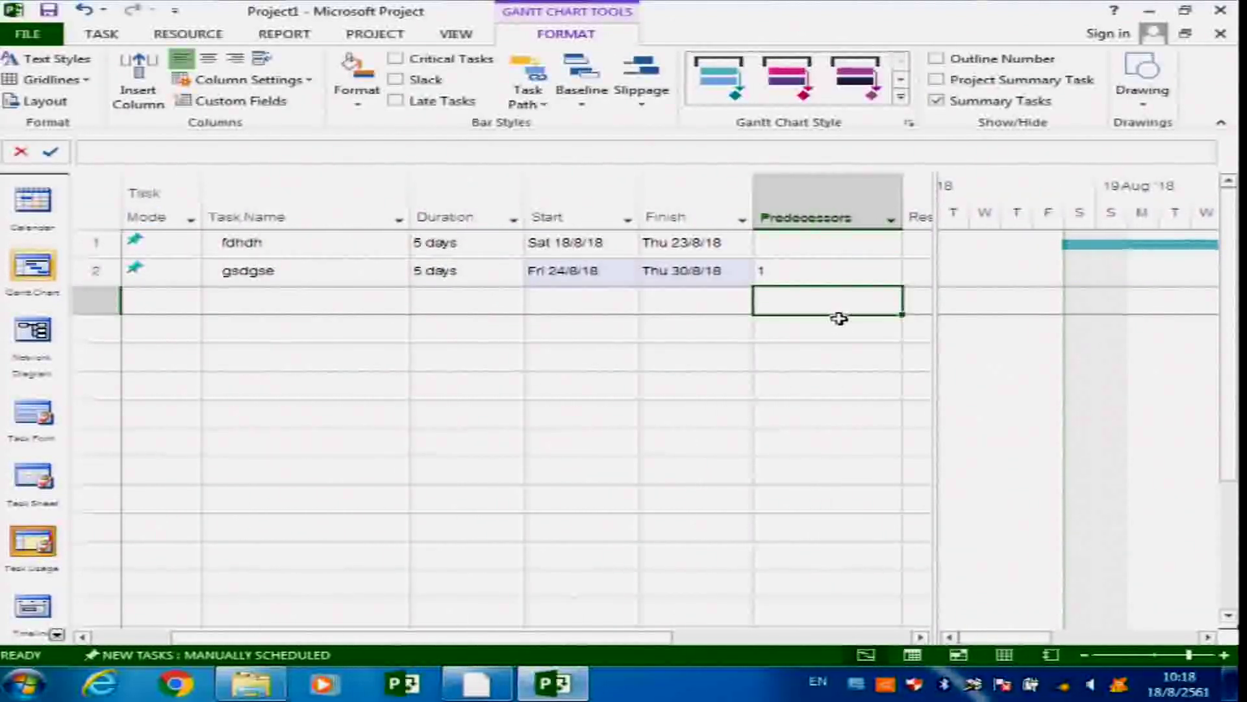
pyautogui.moveTo(936, 292); pyautogui.dragTo(887, 294)
# Check the task mode of both tasks and change task fdhdh to Auto Scheduled
pyautogui.click(159, 244)
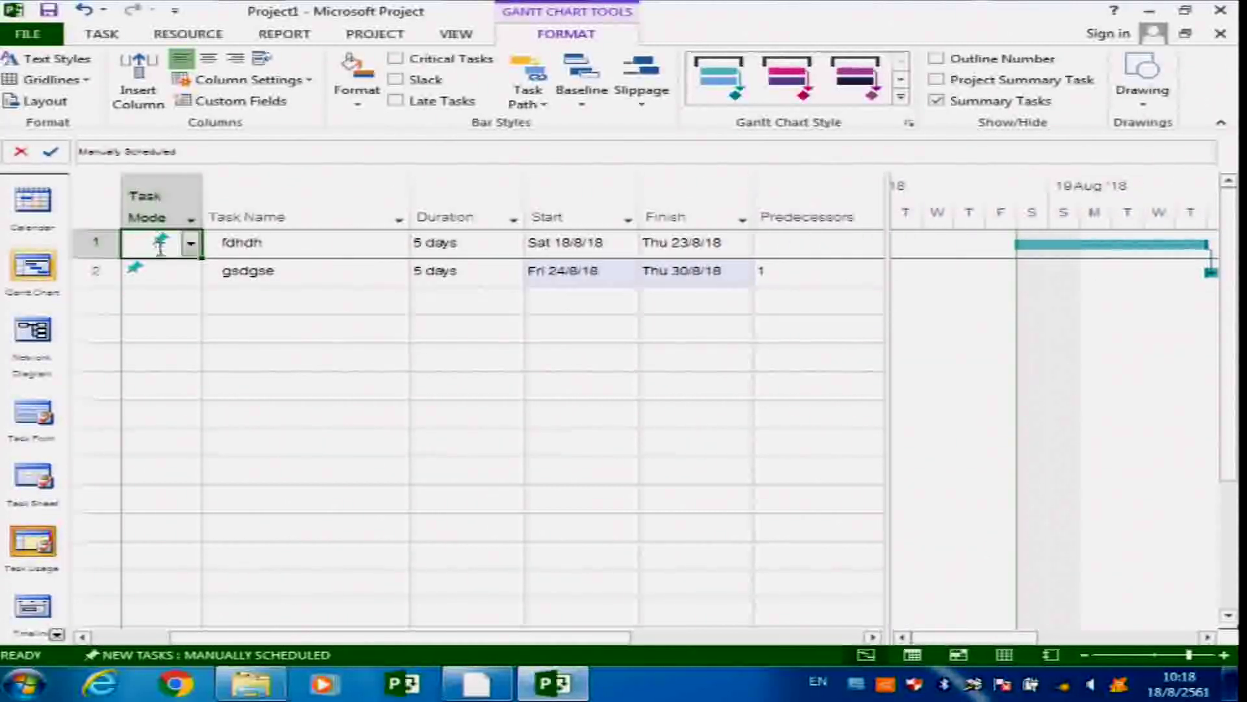
pyautogui.click(174, 278)
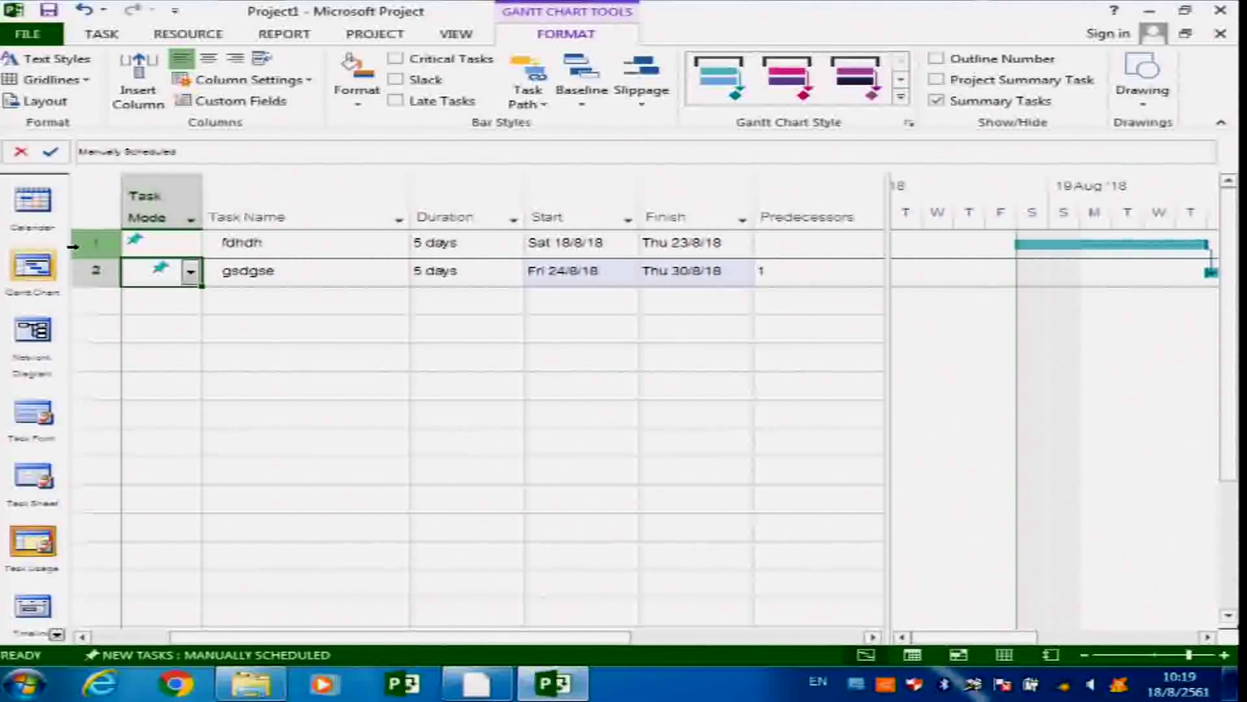
pyautogui.click(161, 242)
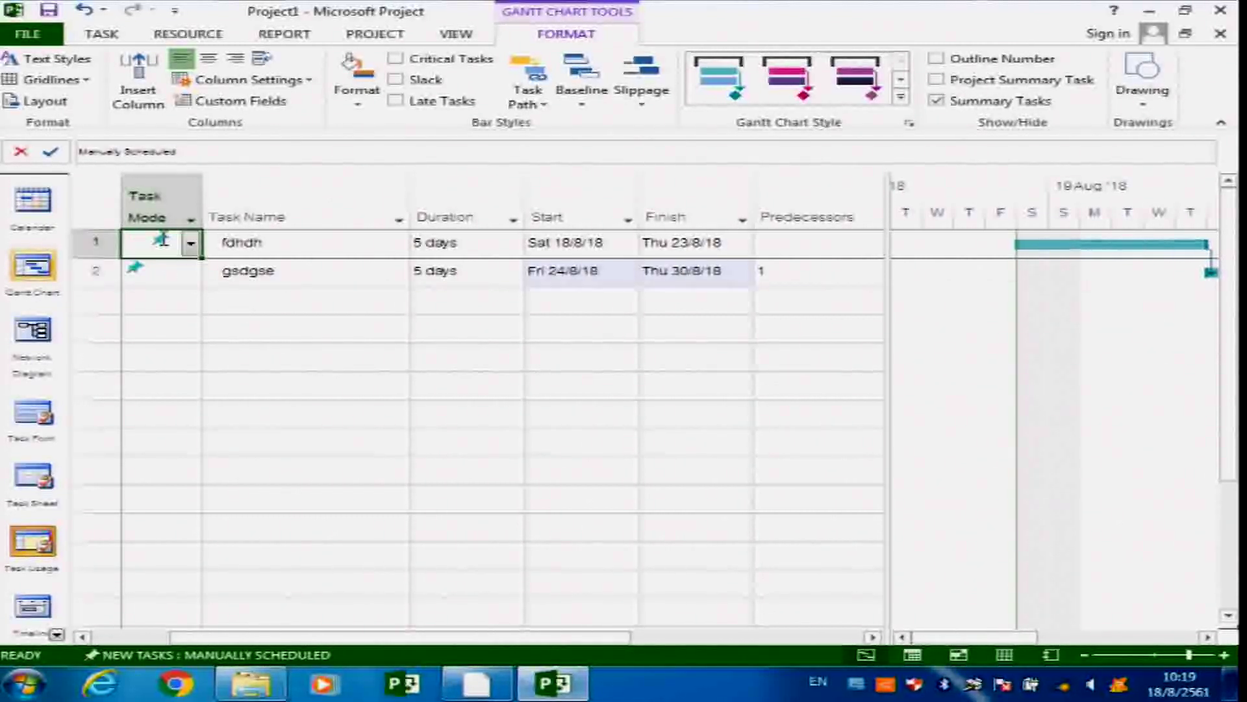
pyautogui.click(191, 244)
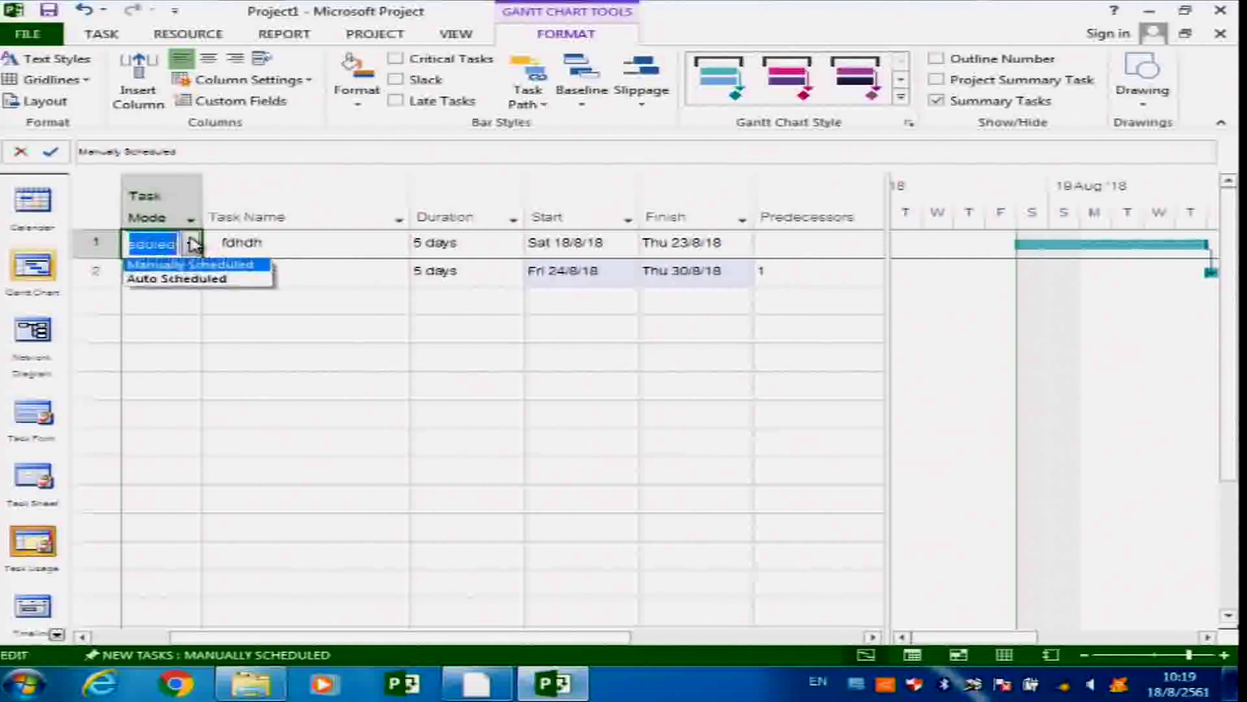
pyautogui.click(194, 284)
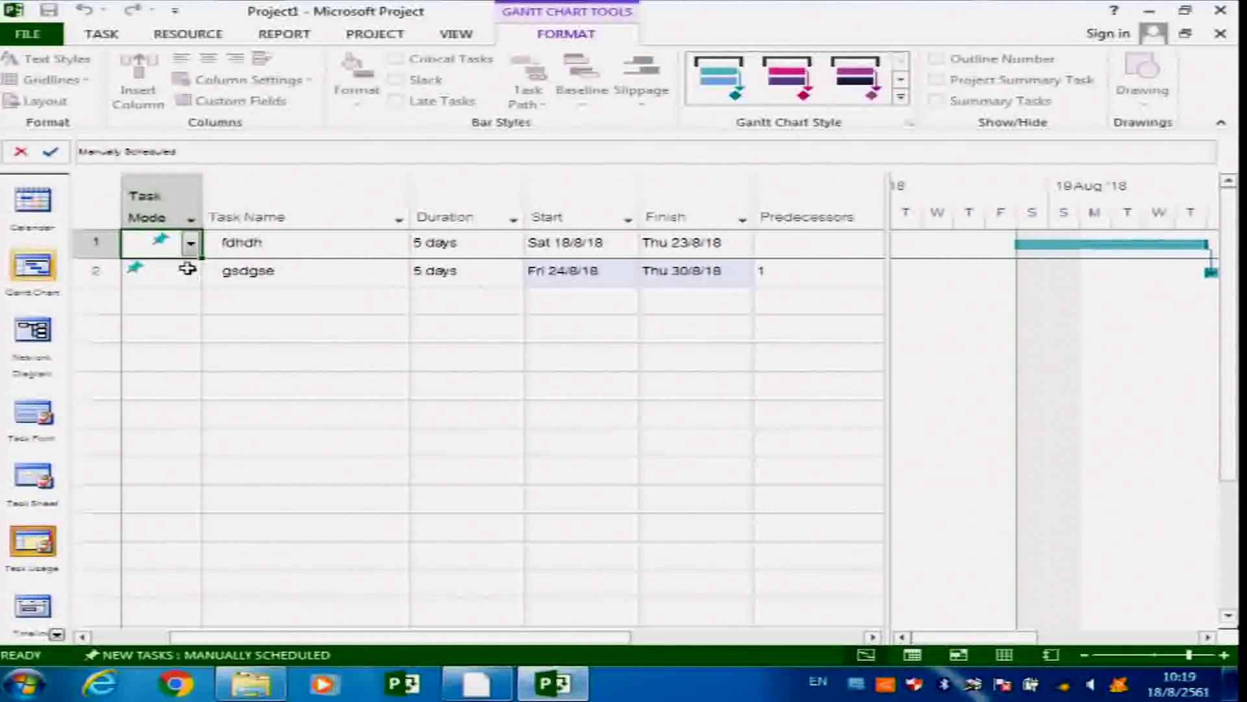
pyautogui.click(191, 245)
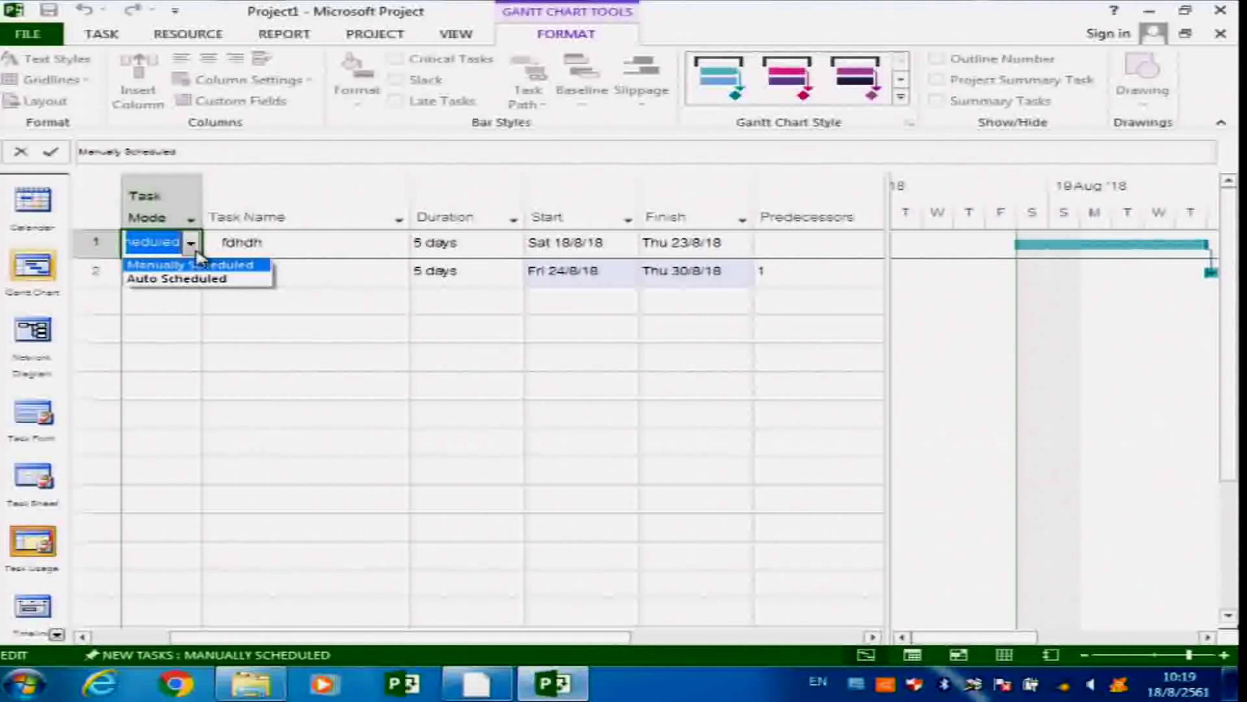
pyautogui.click(195, 279)
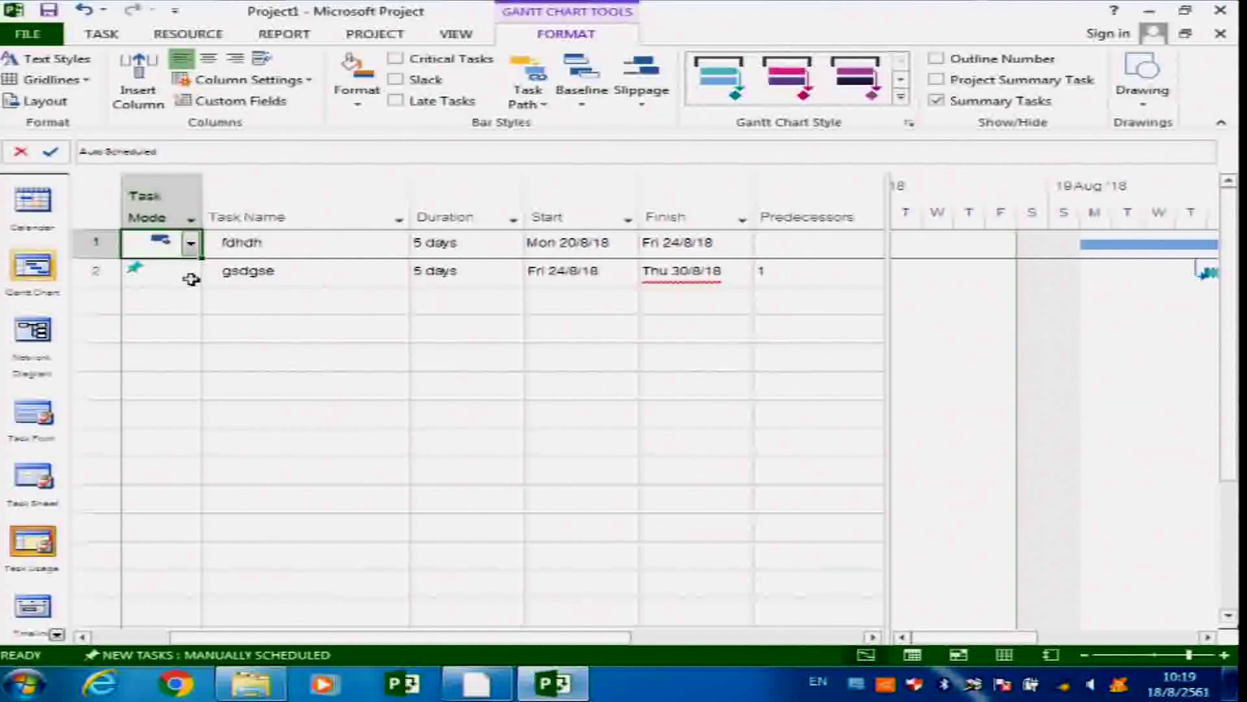
# Change the task mode of gsdgse to Auto Scheduled
pyautogui.click(190, 280)
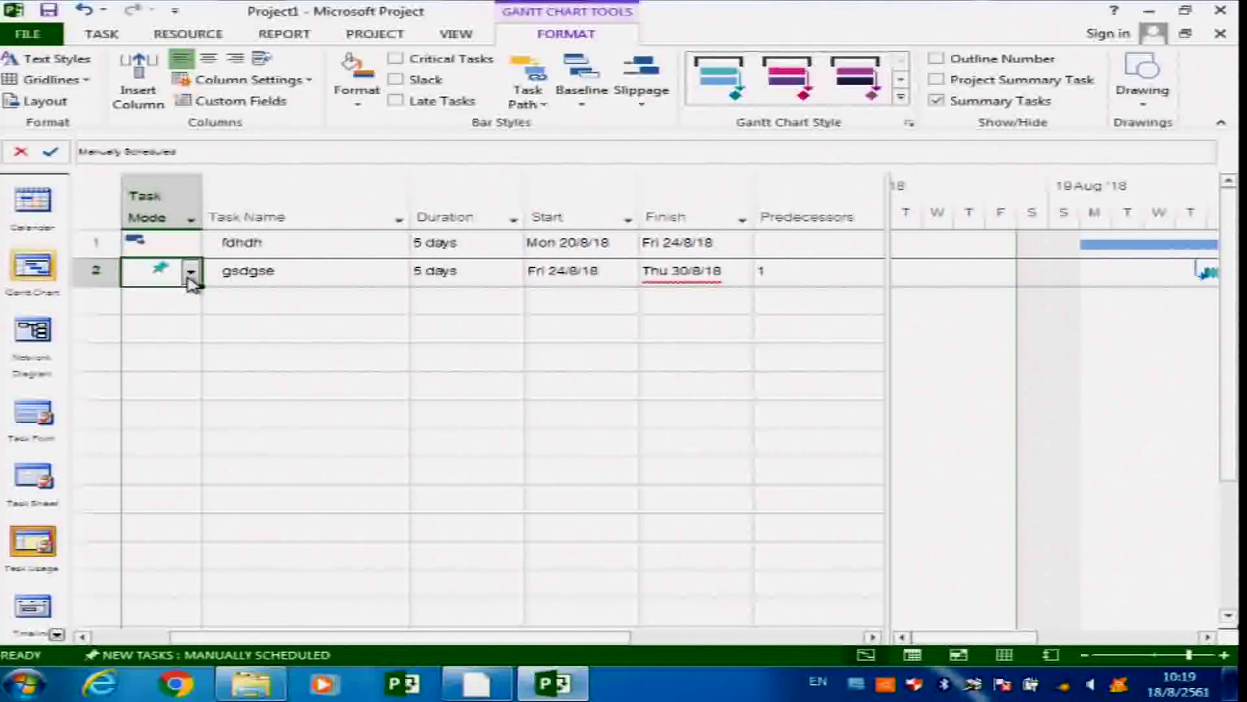
pyautogui.click(190, 272)
pyautogui.click(174, 306)
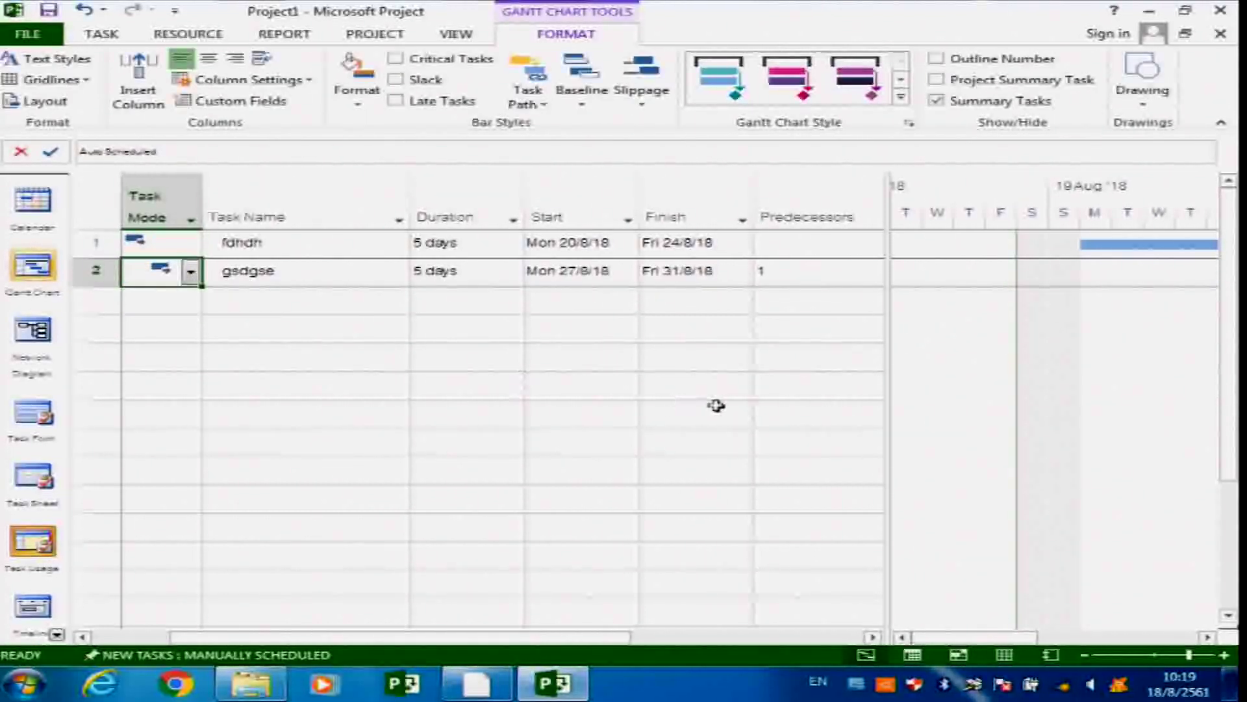
# Return task gsdgse to Manually Scheduled, and undo its last two task mode changes
pyautogui.click(190, 271)
pyautogui.click(190, 294)
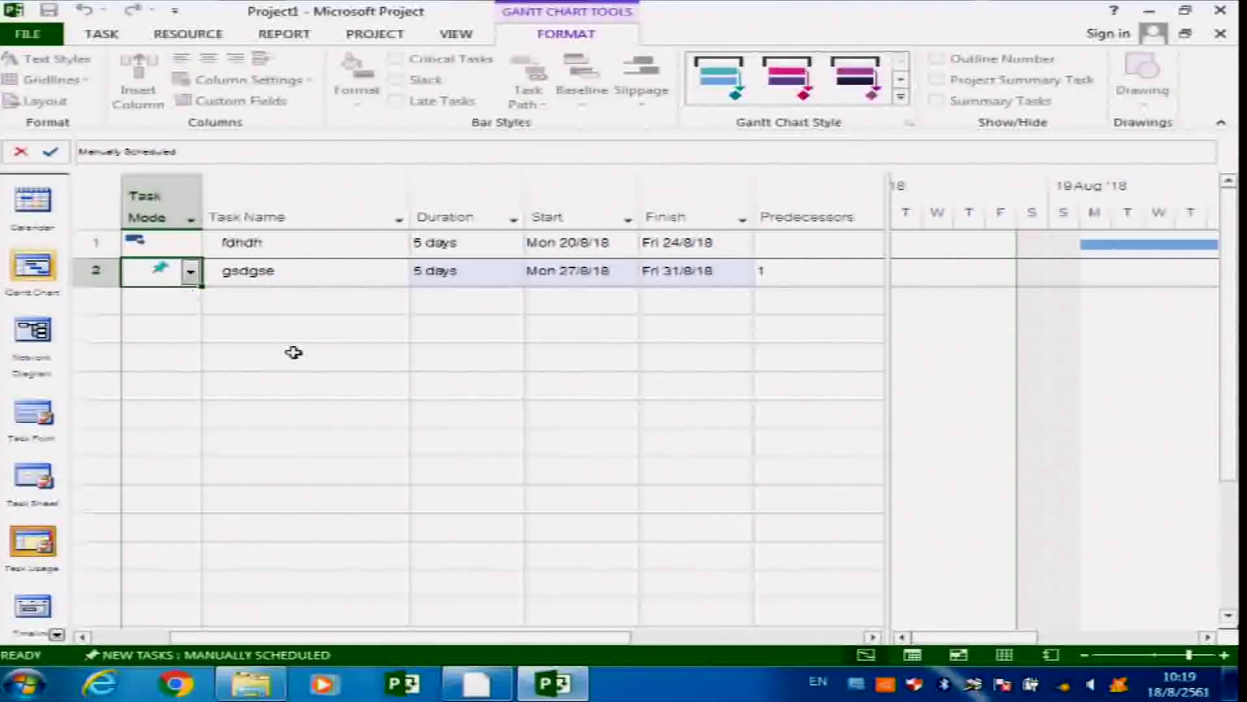
pyautogui.click(83, 10)
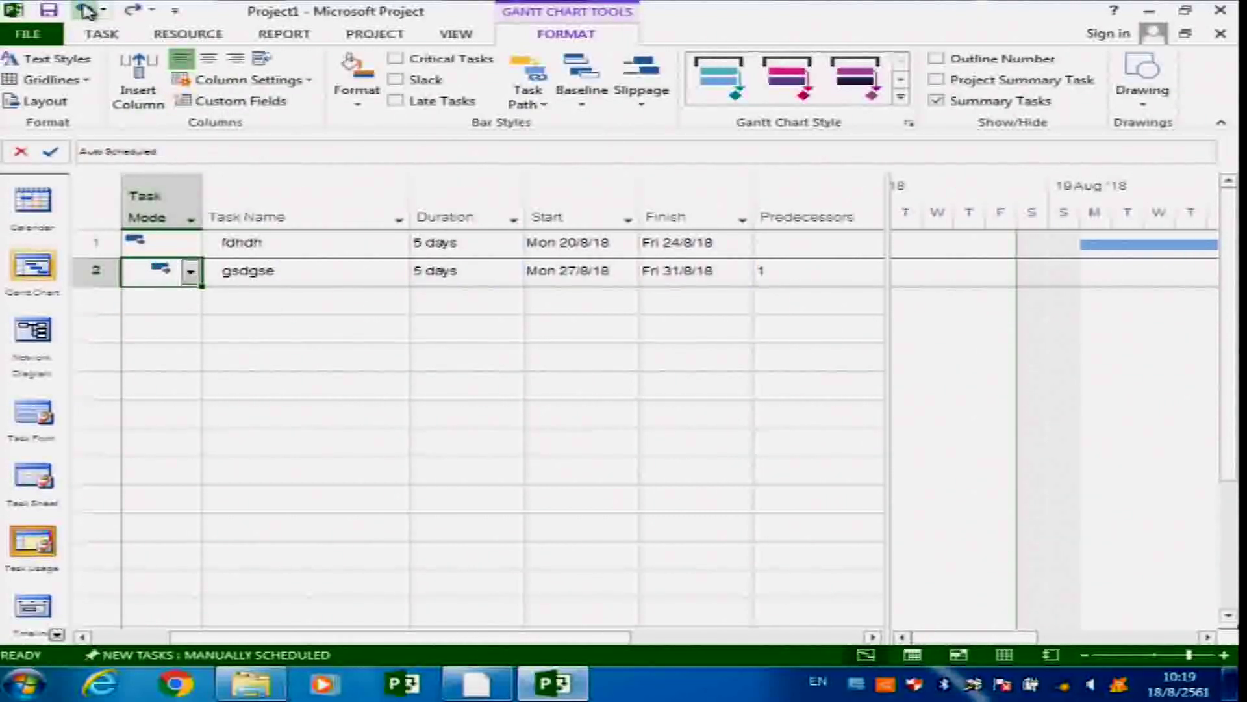
pyautogui.hotkey('ctrl', 'y')
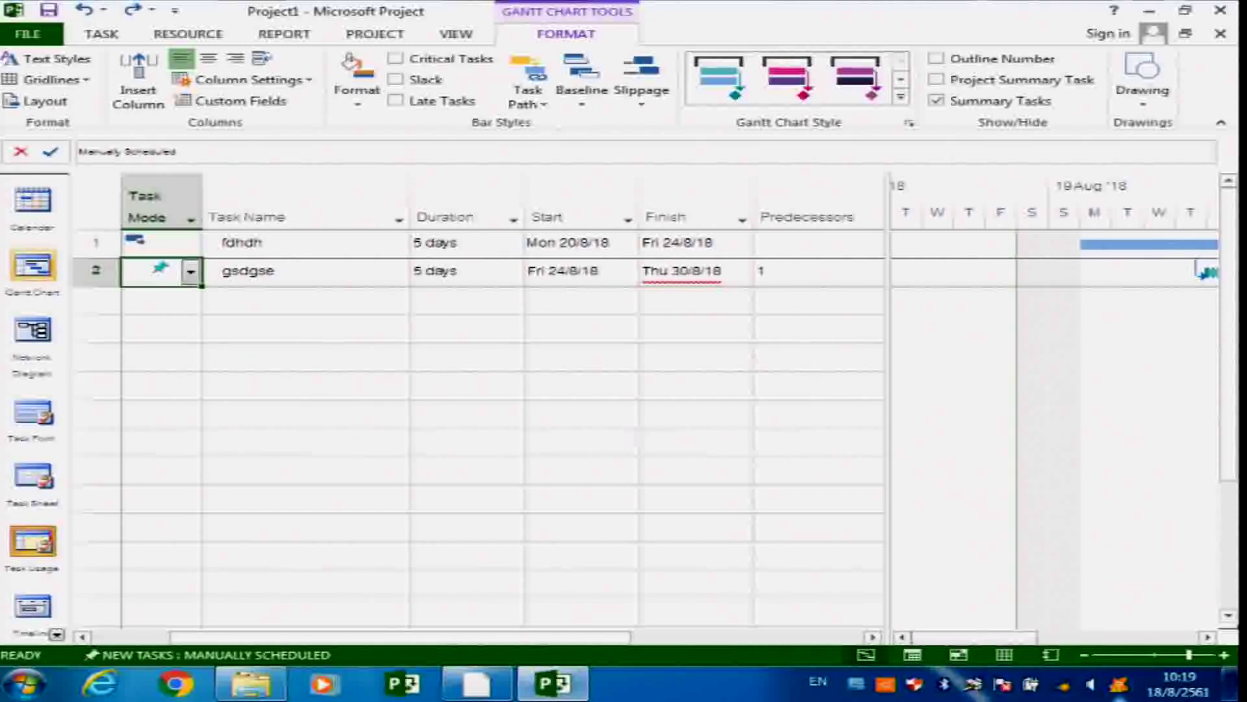
# Widen the Gantt chart area and set the second task, gsdgse, to Auto Scheduled
pyautogui.moveTo(885, 468); pyautogui.dragTo(642, 481)
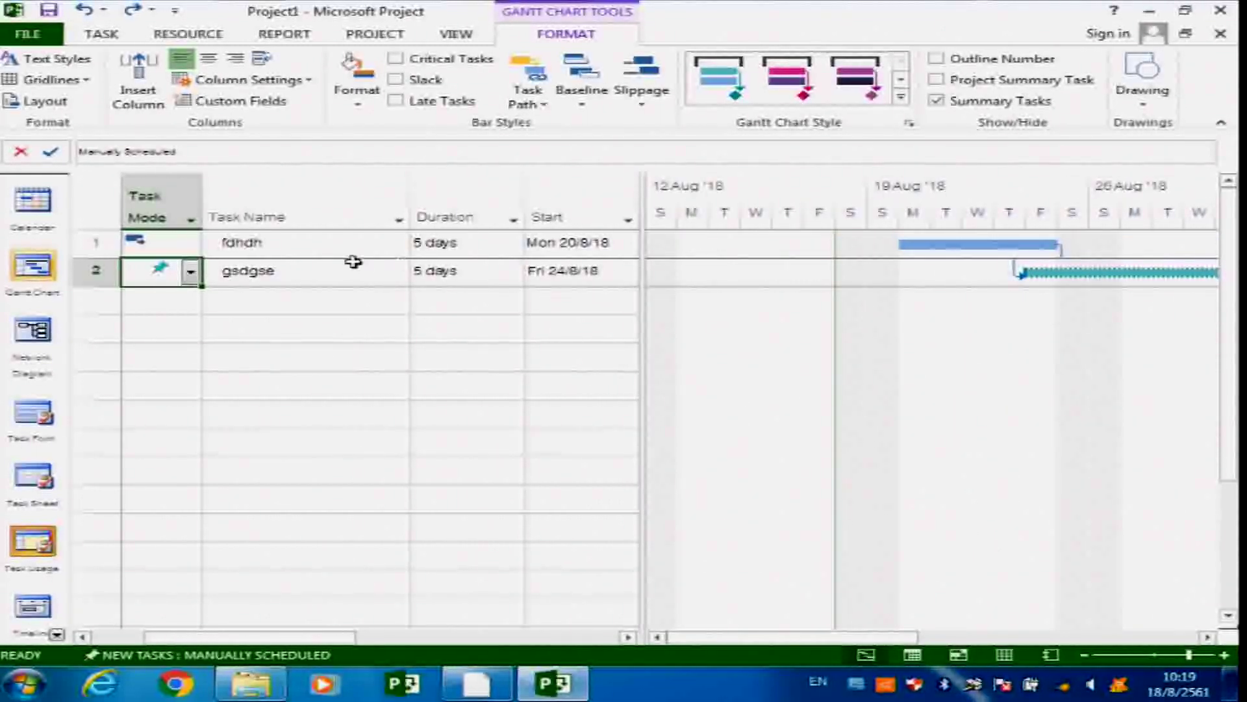
pyautogui.click(191, 276)
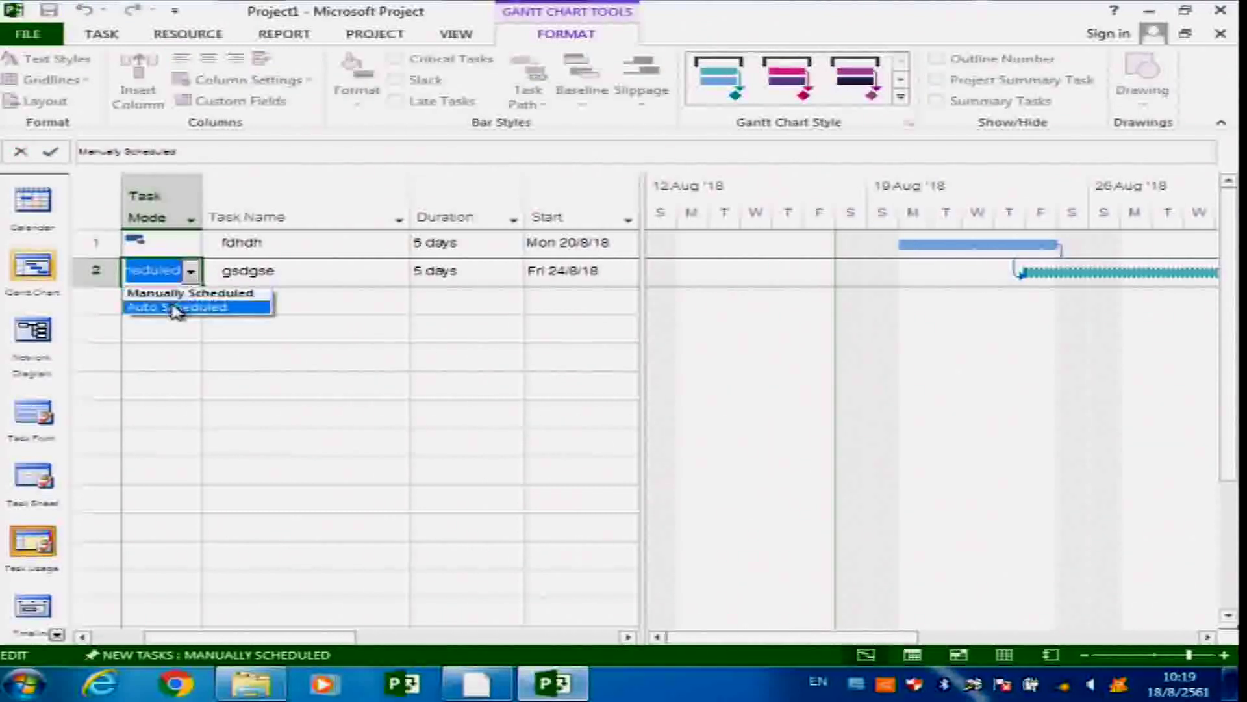
pyautogui.click(174, 306)
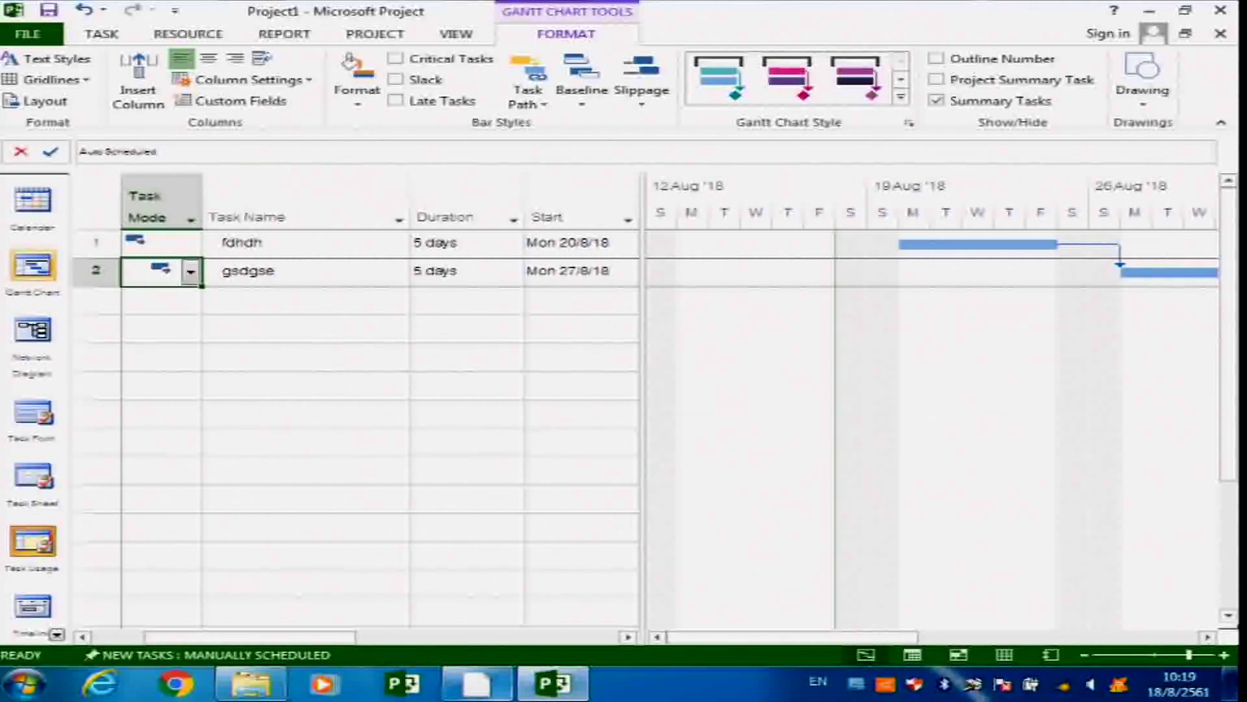
# Set the task mode of both fdhdh and gsdgse back to Manually Scheduled
pyautogui.moveTo(286, 640); pyautogui.dragTo(231, 640)
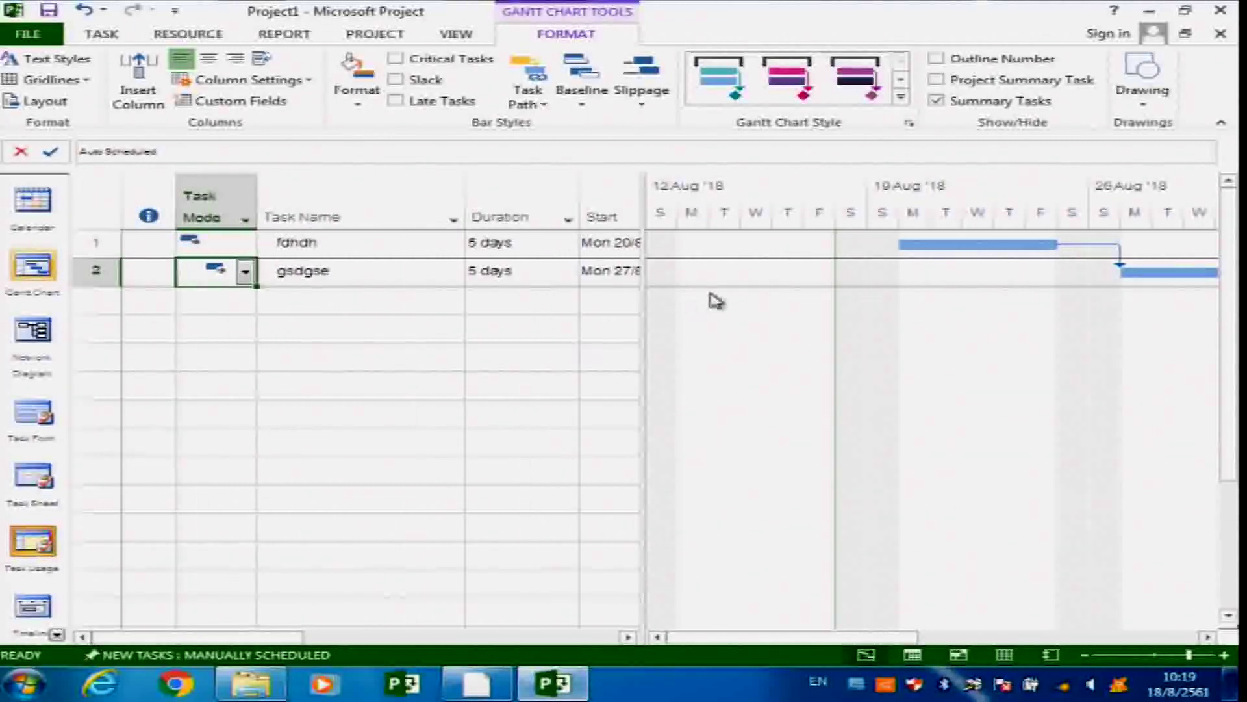
pyautogui.click(214, 242)
pyautogui.click(246, 243)
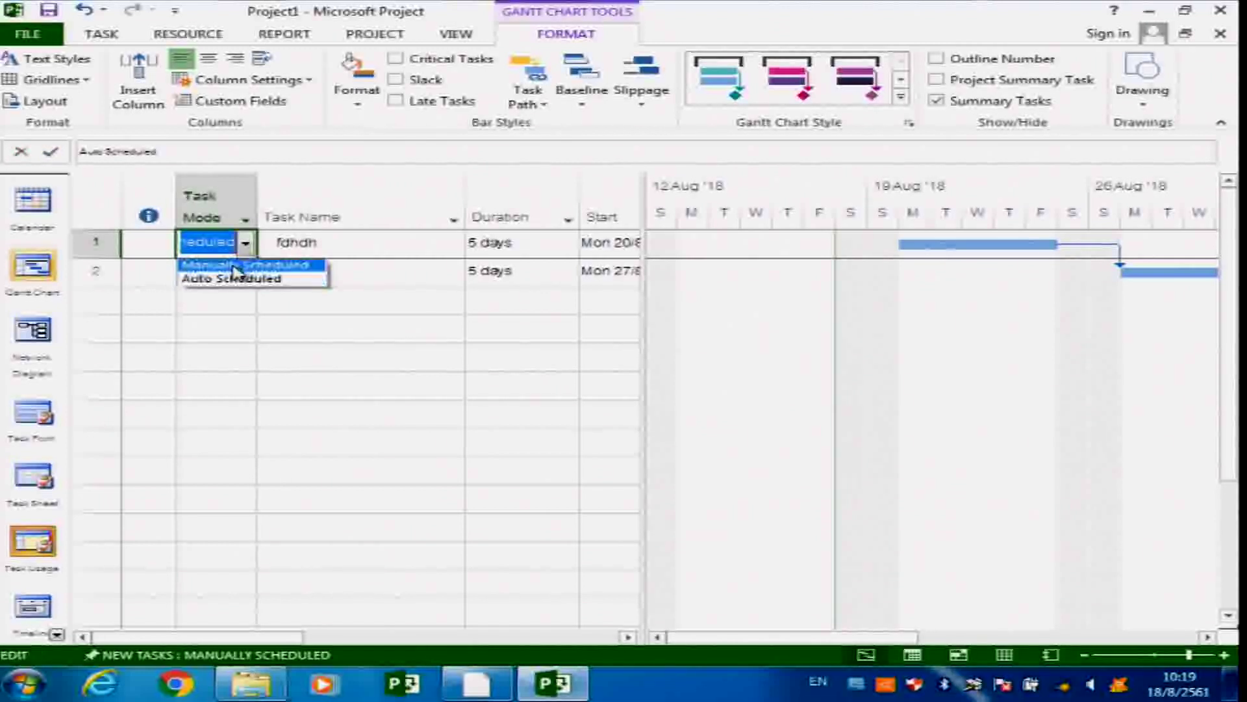
pyautogui.click(234, 265)
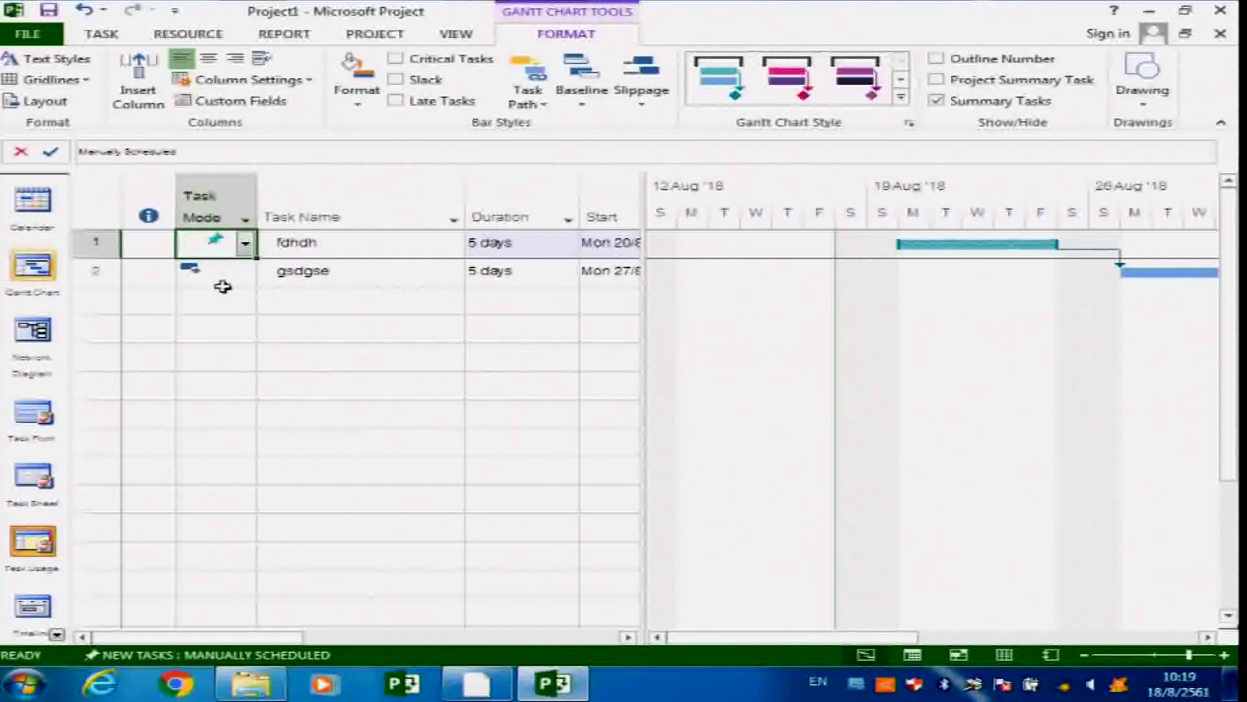
pyautogui.click(215, 270)
pyautogui.click(245, 271)
pyautogui.click(239, 292)
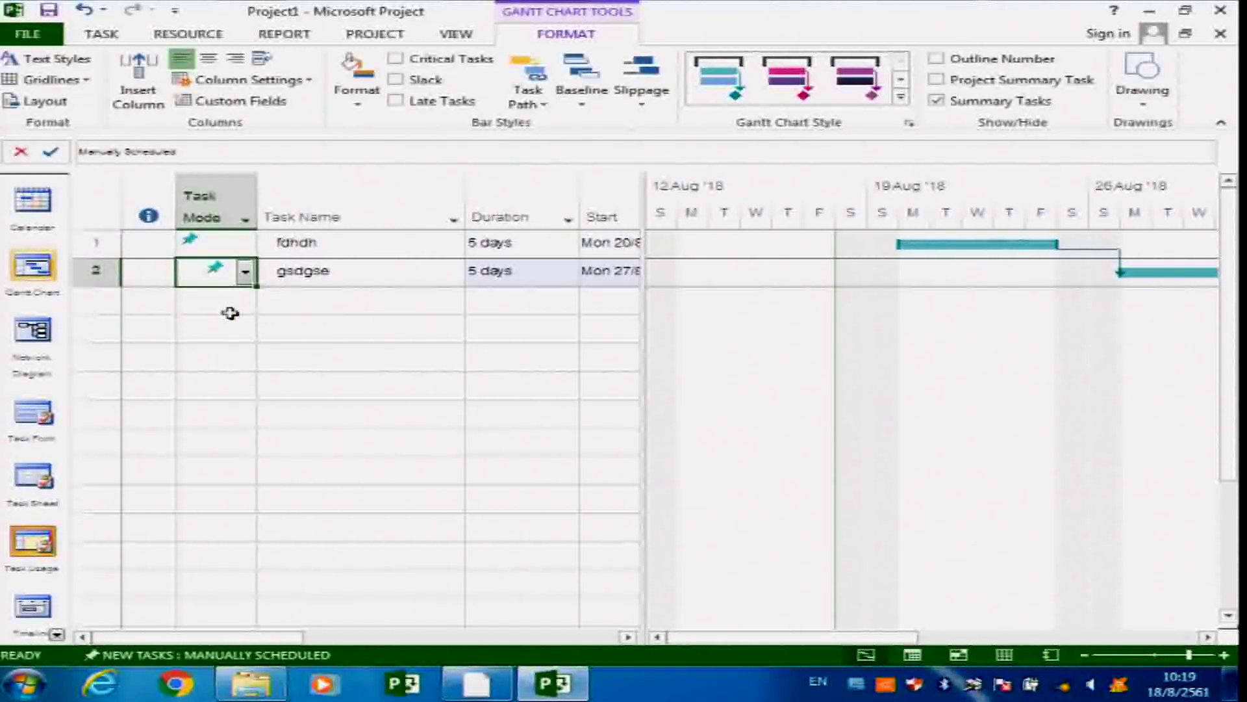
pyautogui.click(220, 318)
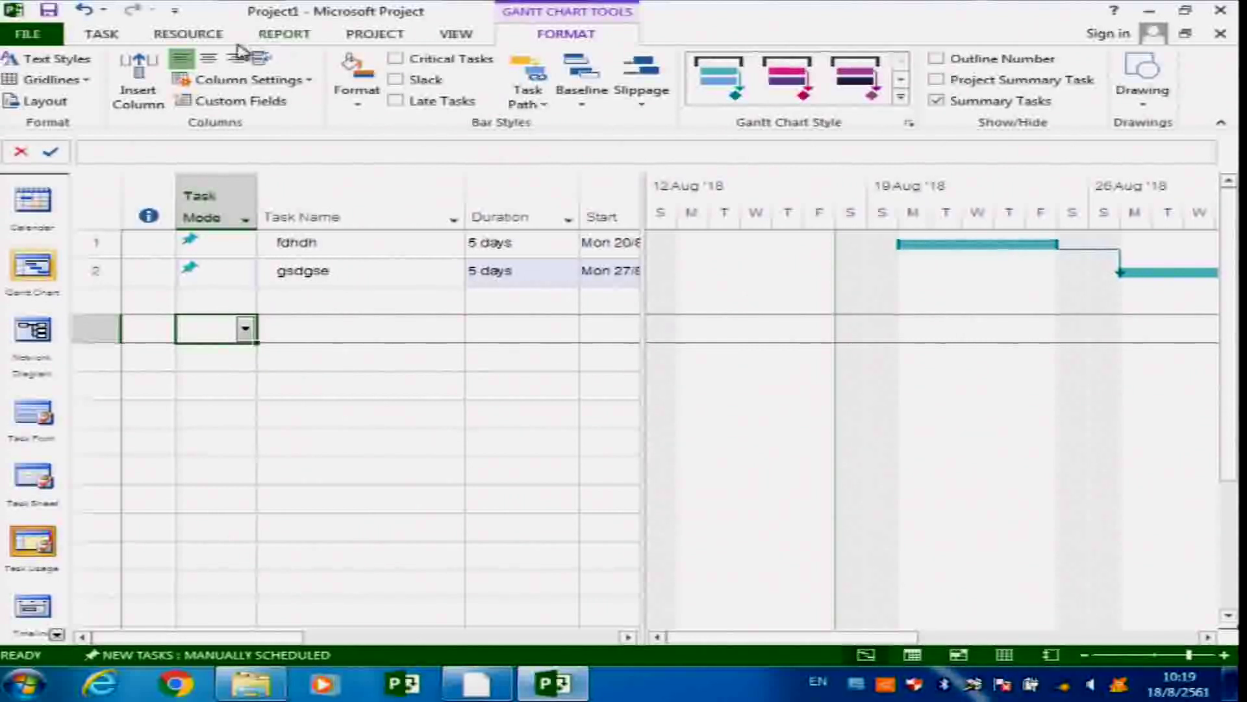
# Select the entire task table and recalculate the project
pyautogui.click(102, 36)
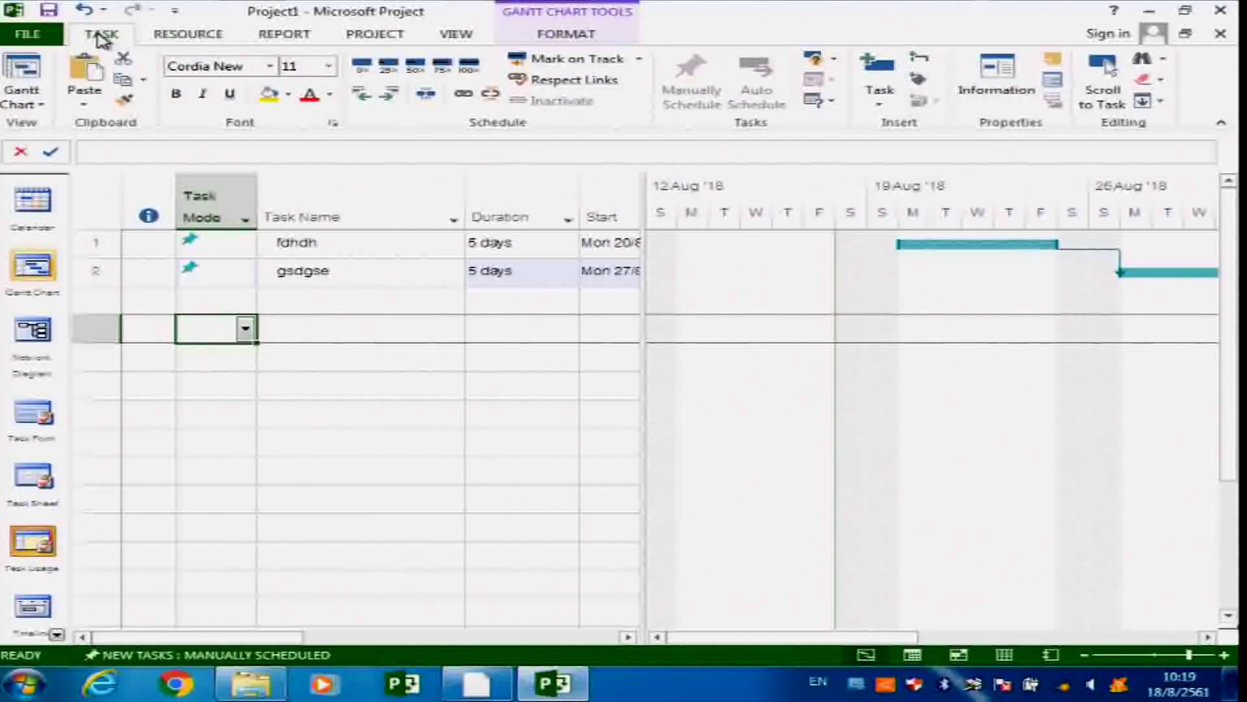
pyautogui.click(207, 271)
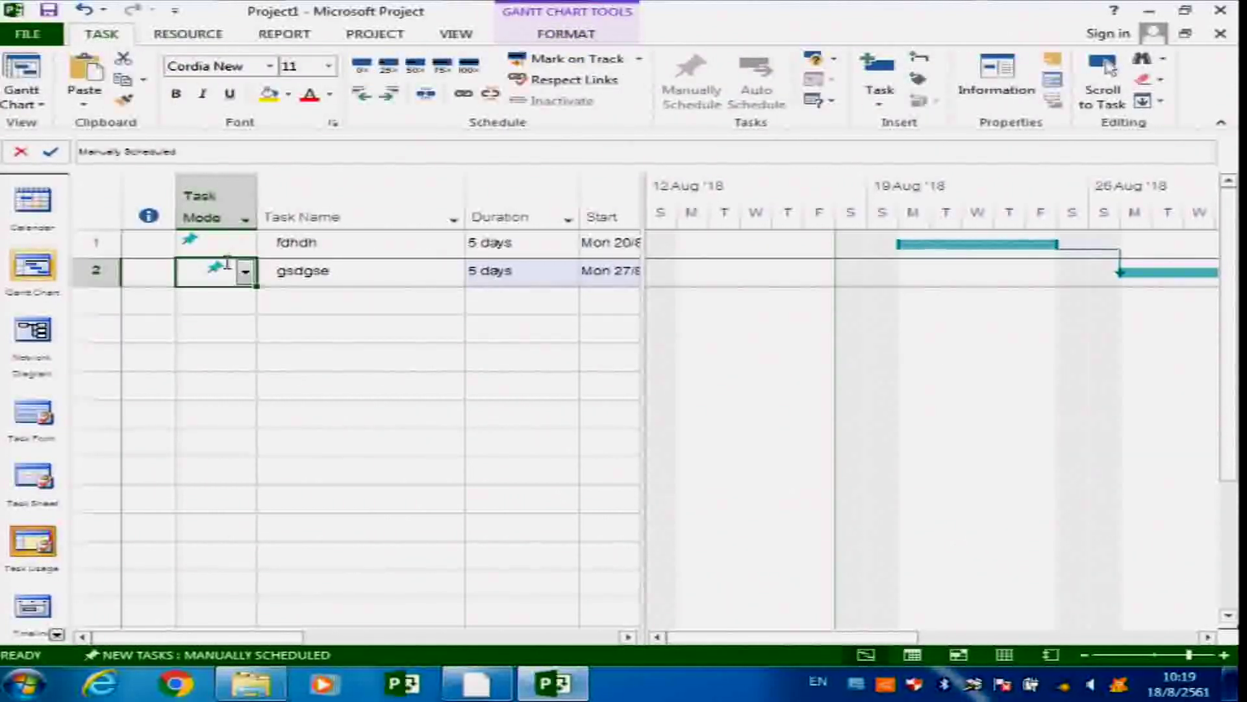
pyautogui.click(89, 214)
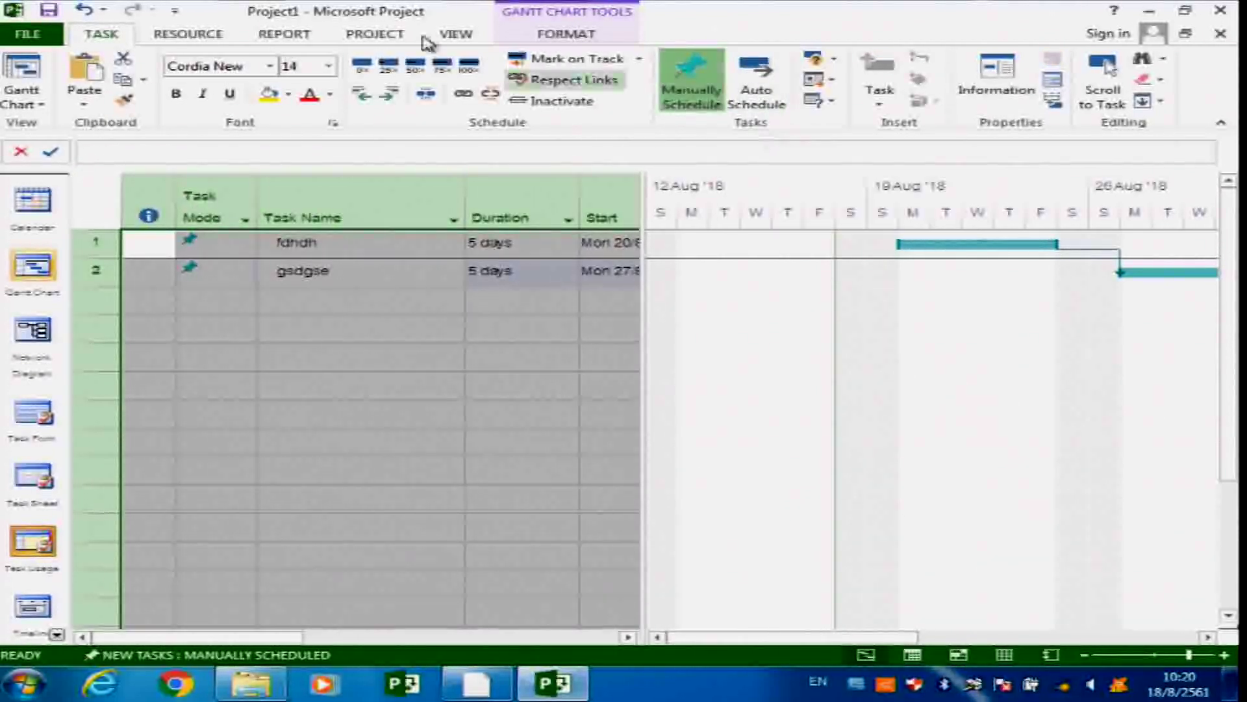
pyautogui.click(351, 39)
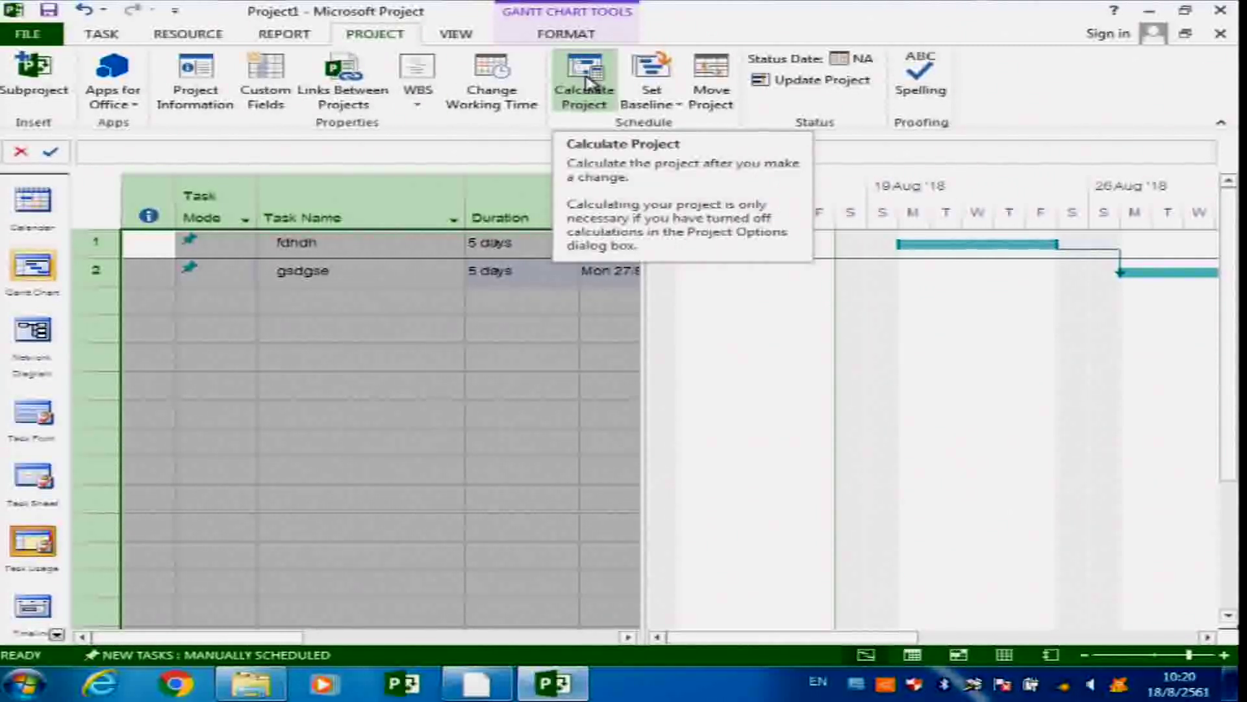
pyautogui.click(588, 103)
# Delete both sample tasks, fdhdh and gsdgse, from the task table
pyautogui.moveTo(84, 242); pyautogui.dragTo(91, 270)
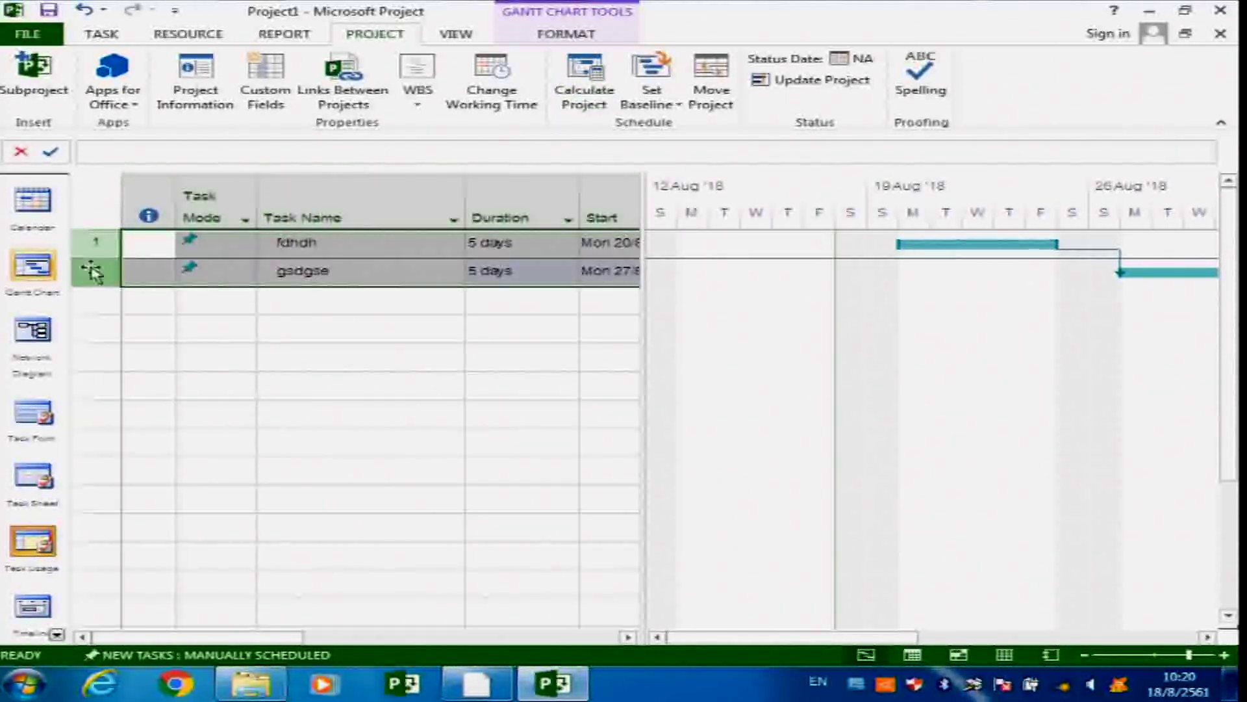
pyautogui.rightClick(91, 256)
pyautogui.click(170, 398)
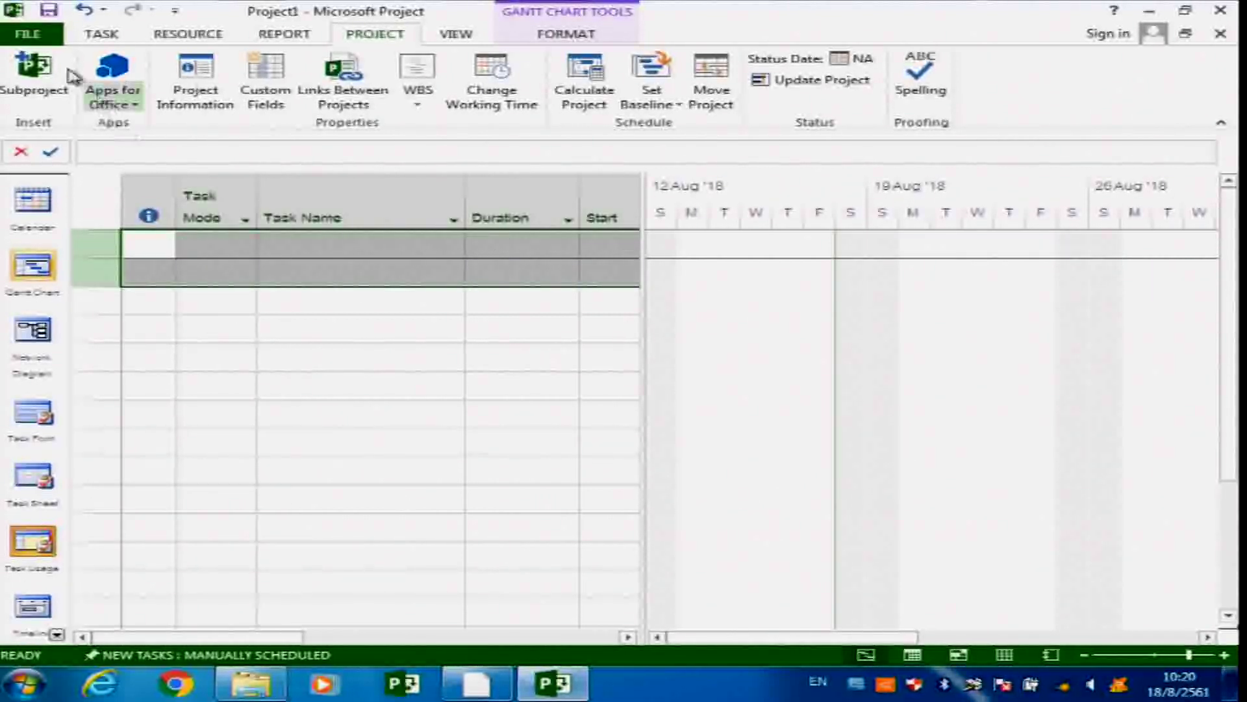
# In the project's schedule options, set newly created tasks for Project1 to Auto Scheduled
pyautogui.click(30, 34)
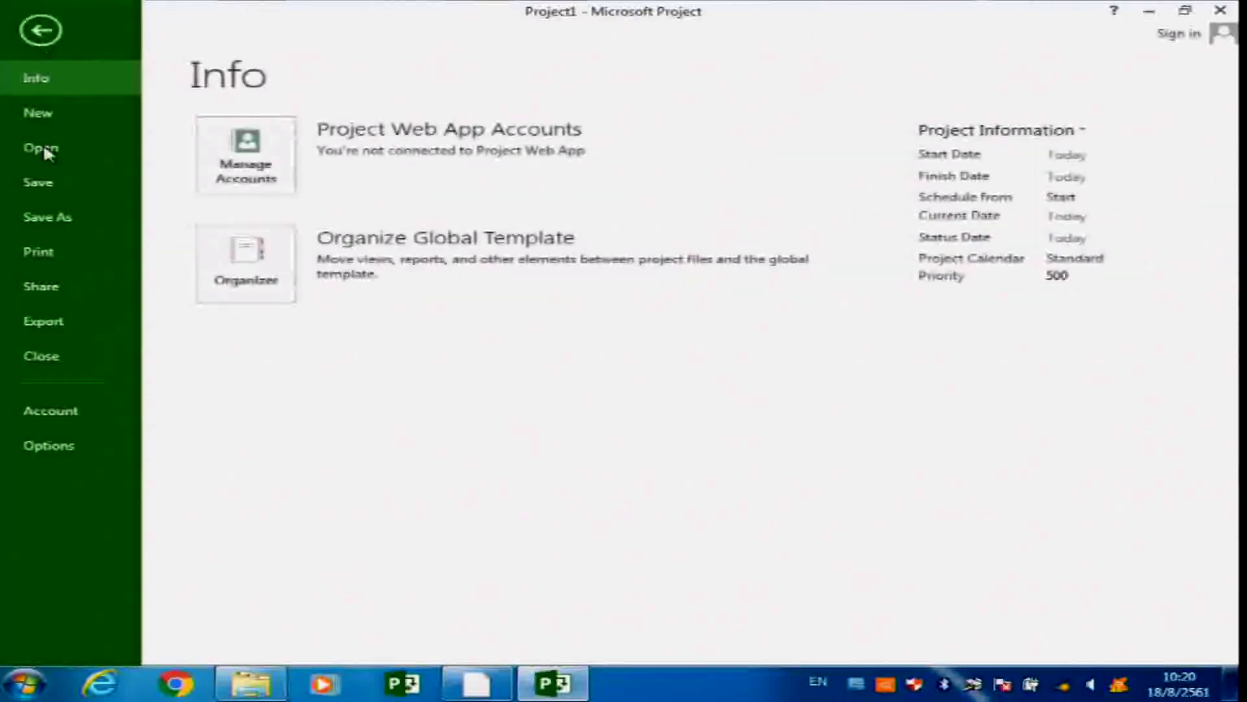
pyautogui.click(45, 441)
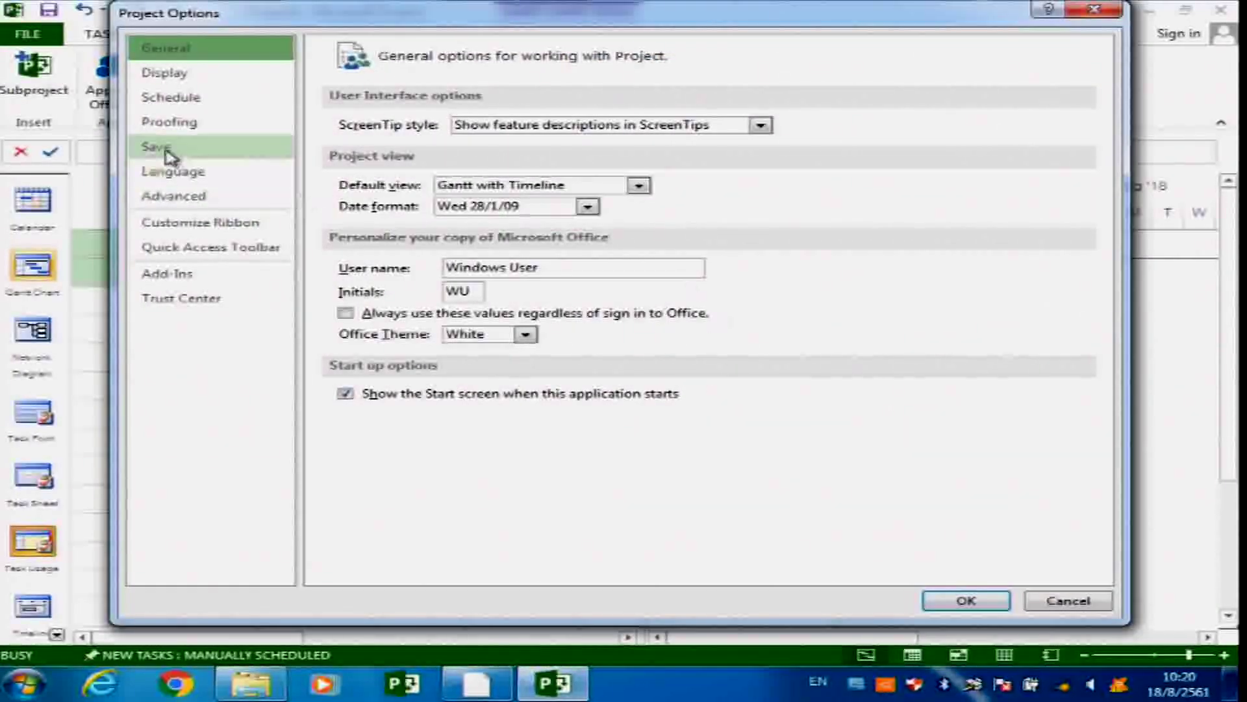
pyautogui.click(159, 99)
pyautogui.scroll(-5, 1106, 201)
pyautogui.click(730, 188)
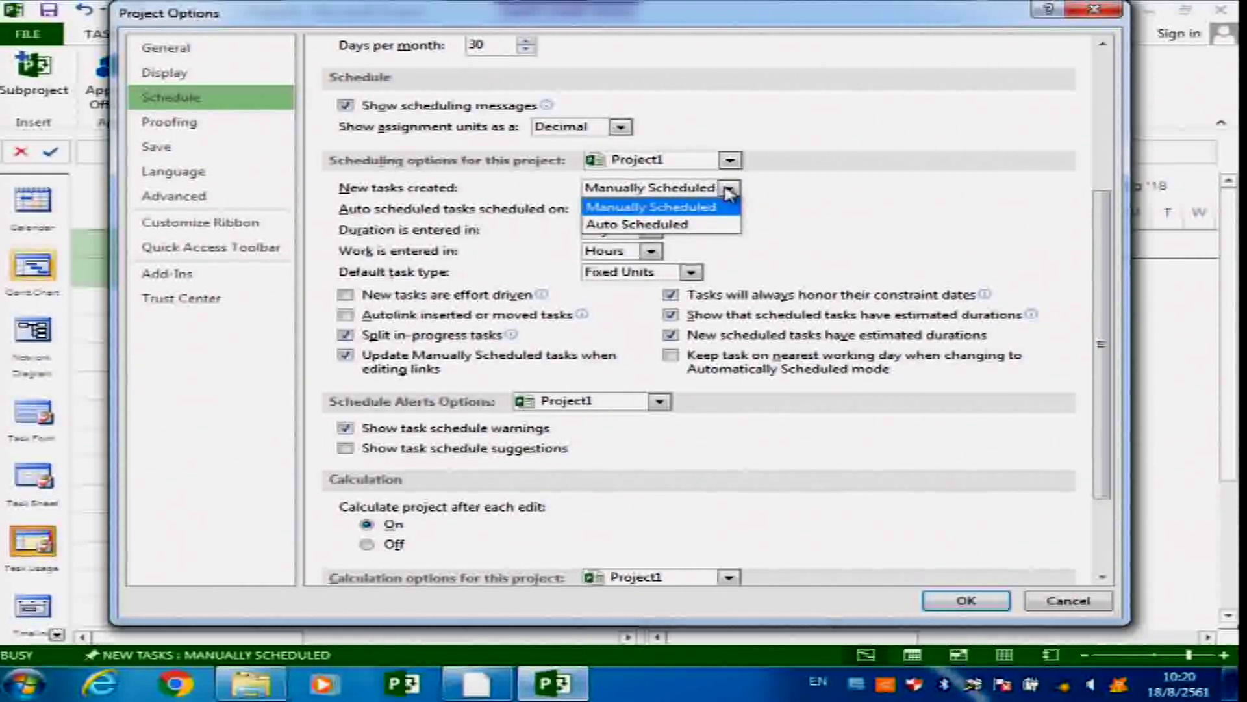
pyautogui.click(669, 224)
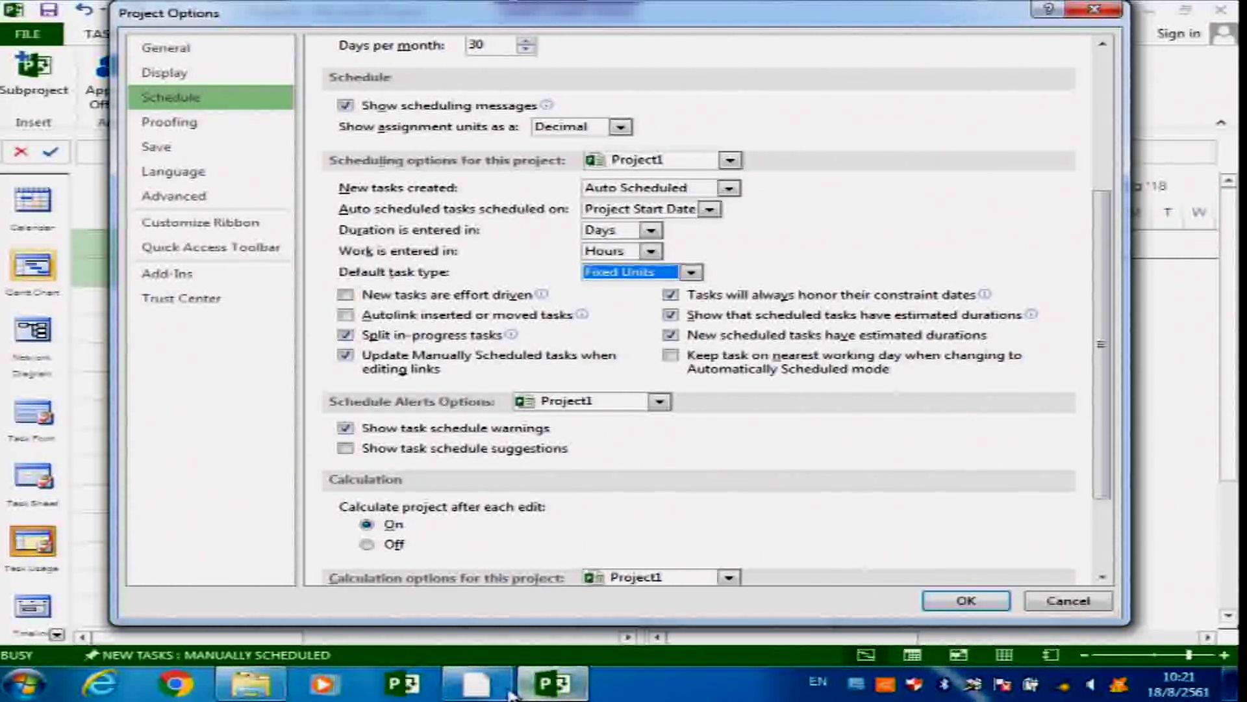
# Switch to the workshop PDF in Acrobat Reader, highlight requirement 1.7 on automatic scheduling, and review the remaining Part 1 requirements
pyautogui.click(476, 684)
pyautogui.scroll(-1, 437, 584)
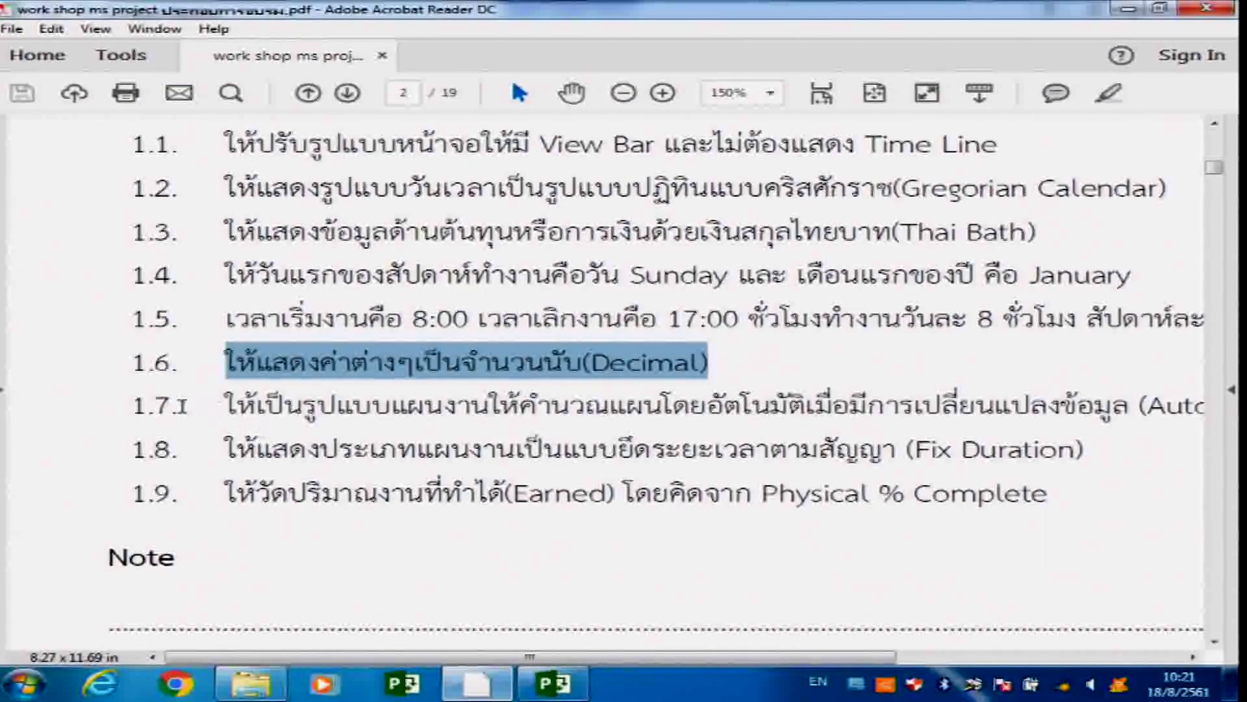
pyautogui.moveTo(135, 405); pyautogui.dragTo(1236, 426)
pyautogui.moveTo(883, 660); pyautogui.dragTo(908, 673)
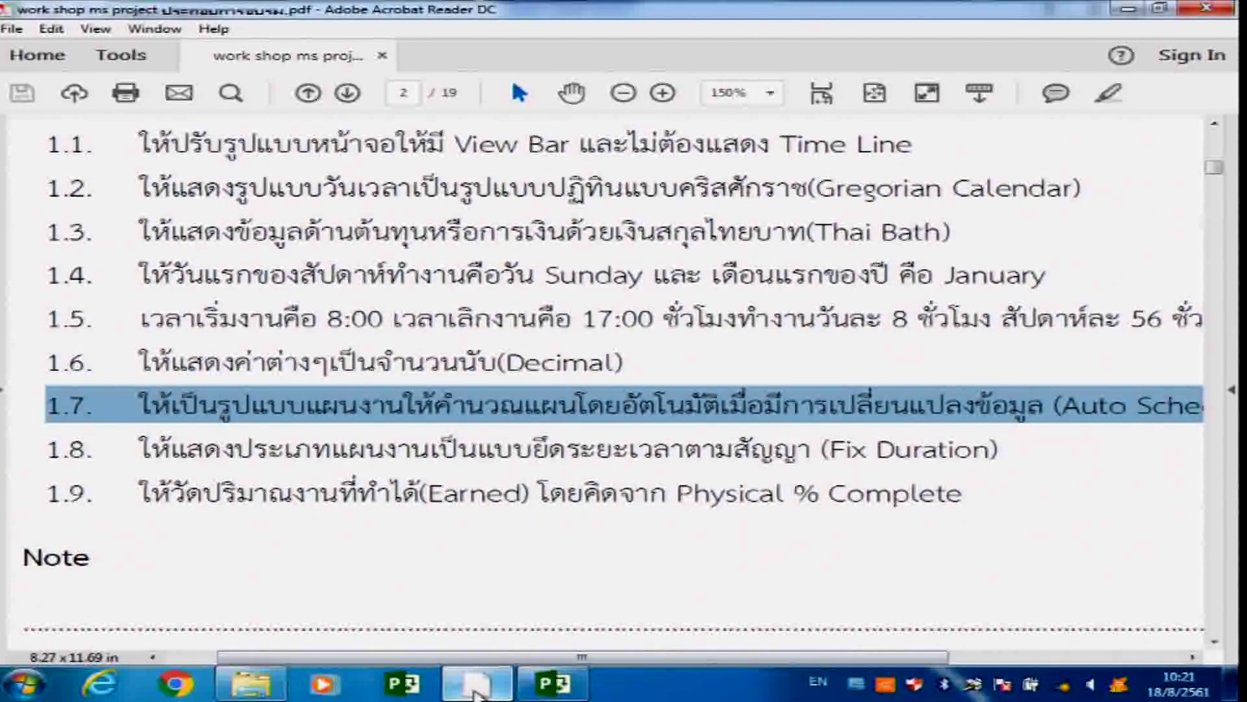
pyautogui.click(551, 682)
pyautogui.click(478, 692)
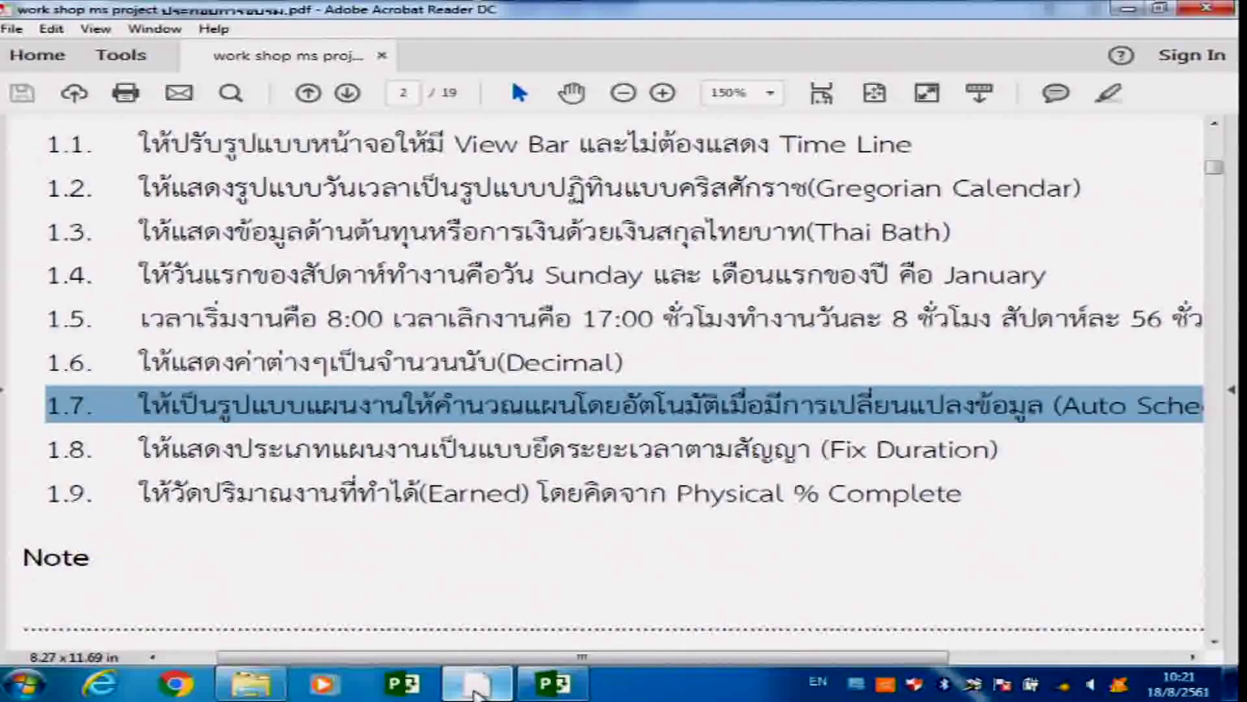
pyautogui.scroll(-1, 282, 474)
pyautogui.scroll(-1, 282, 474)
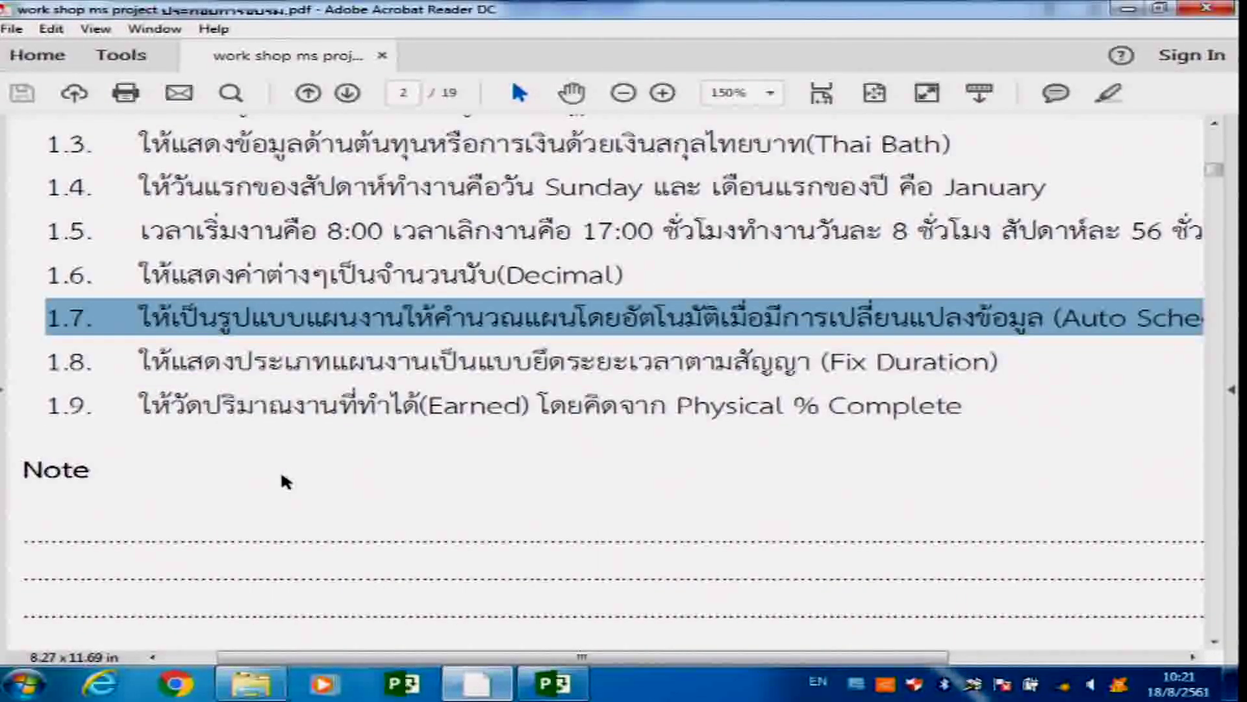